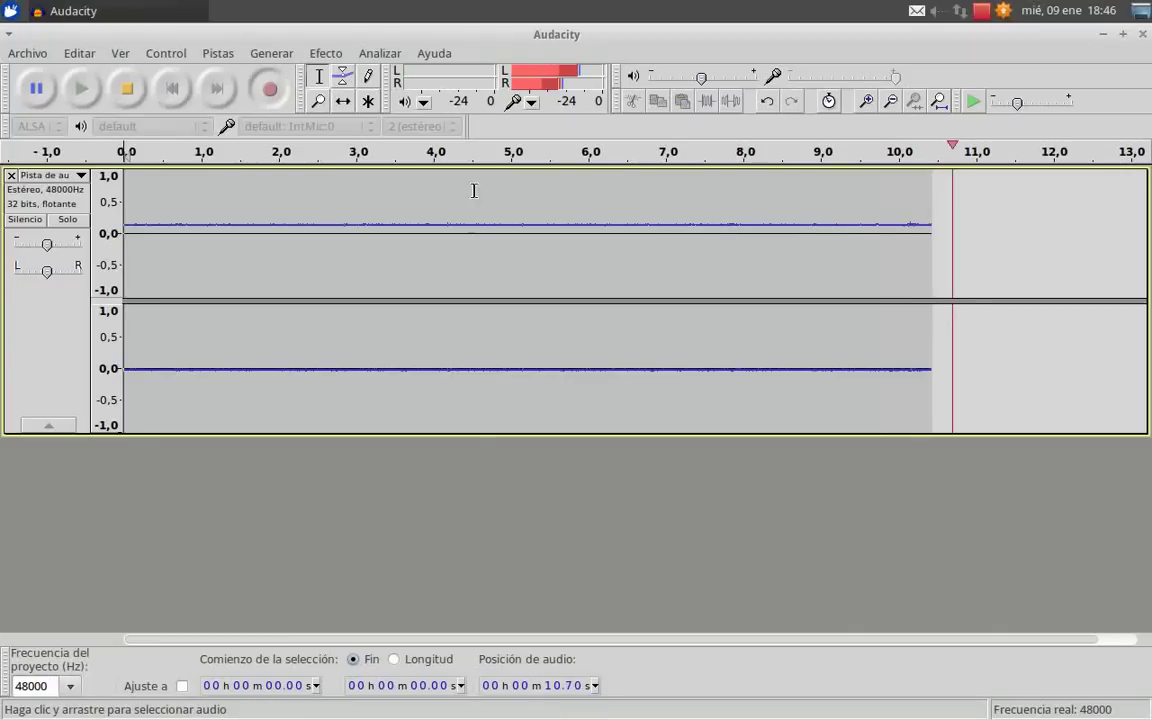
Step: Switch to GIMP and create a 1280 × 800 px image with a black background, setting light grey as the foreground colour
left_click(1141, 10)
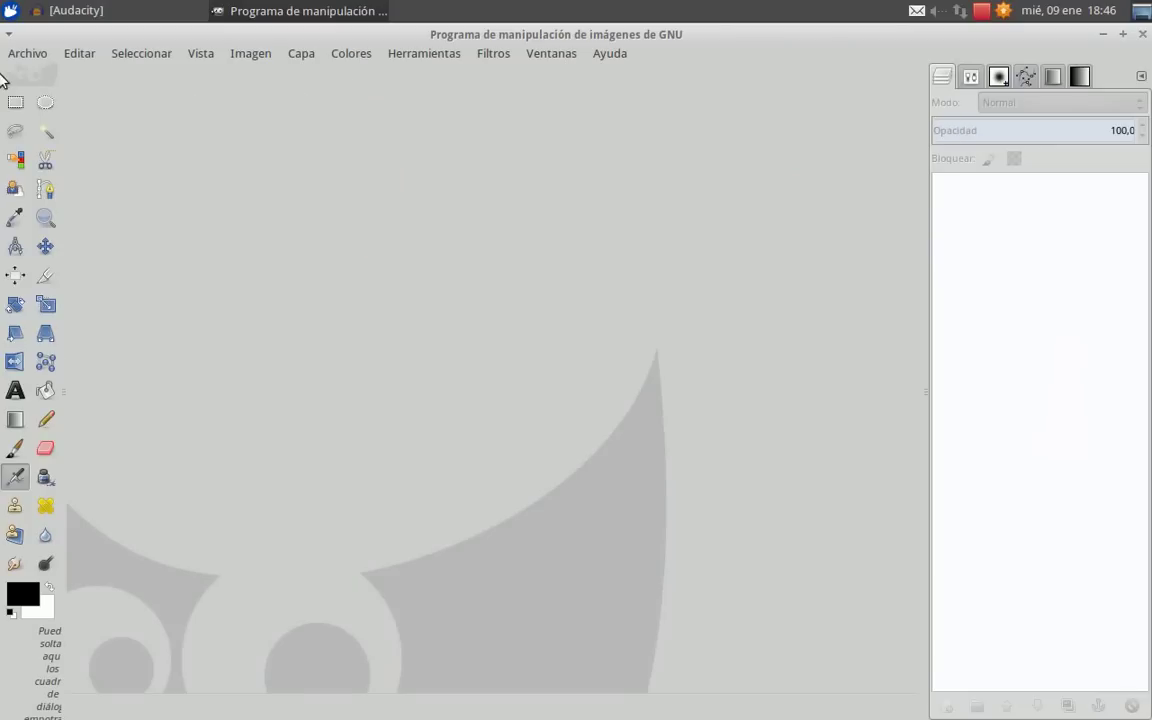
left_click(22, 55)
left_click(170, 74)
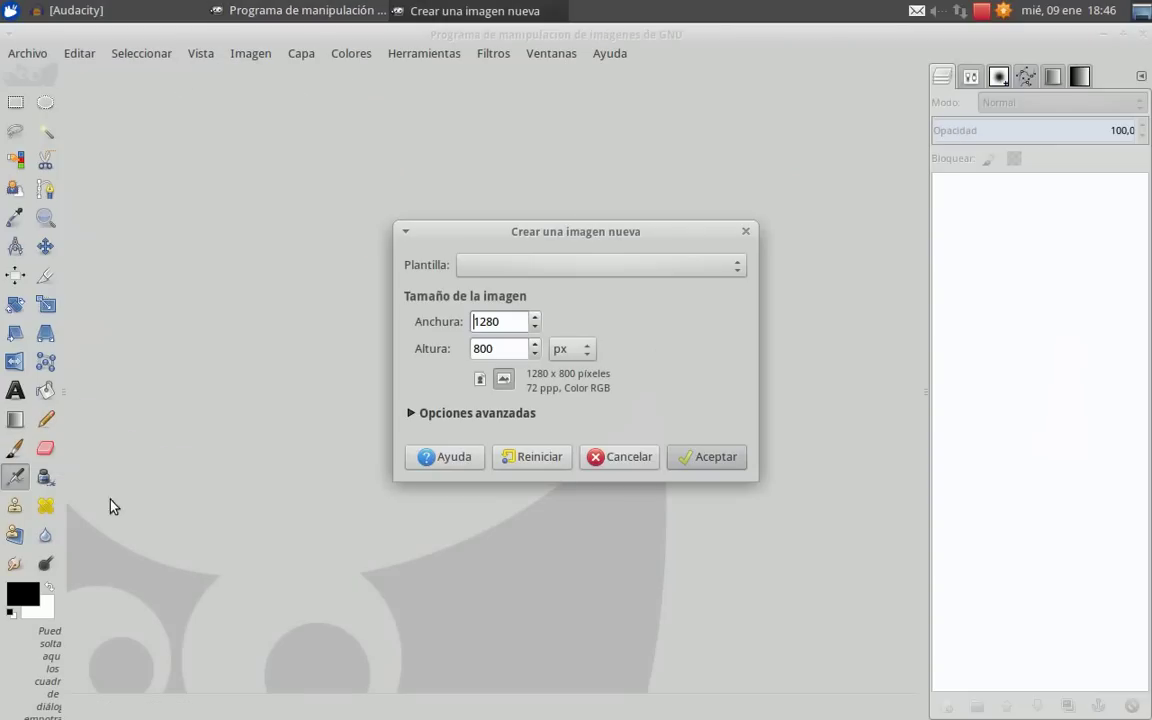
left_click(49, 589)
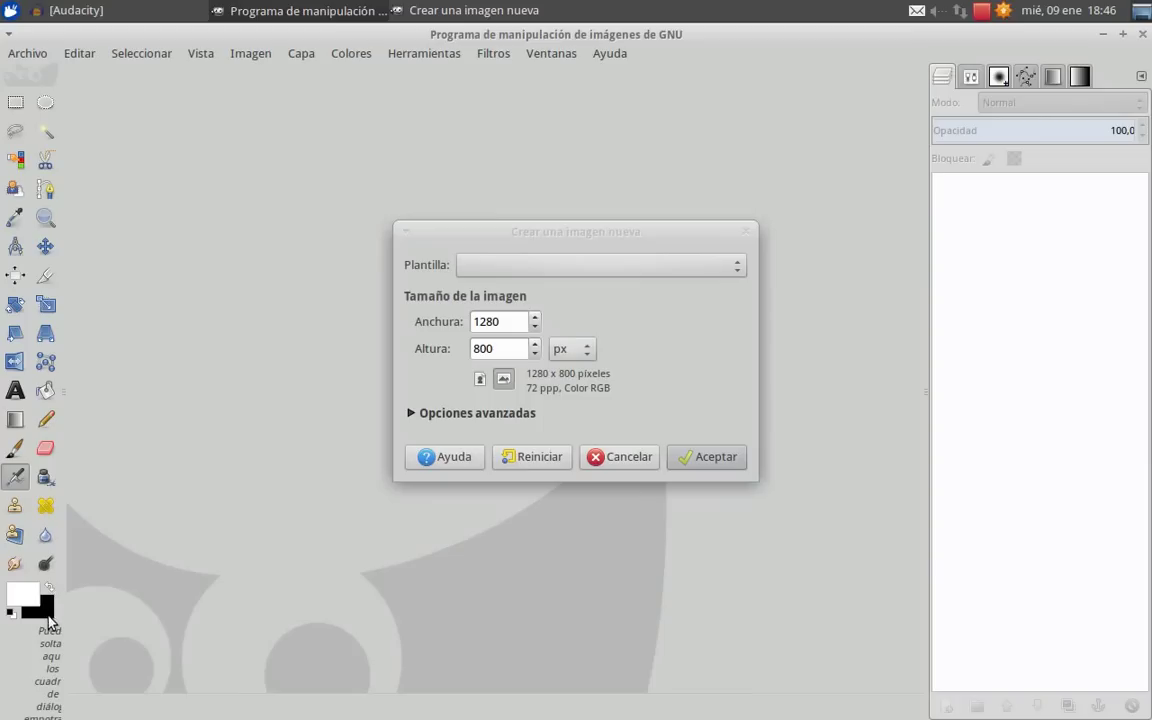
left_click(25, 598)
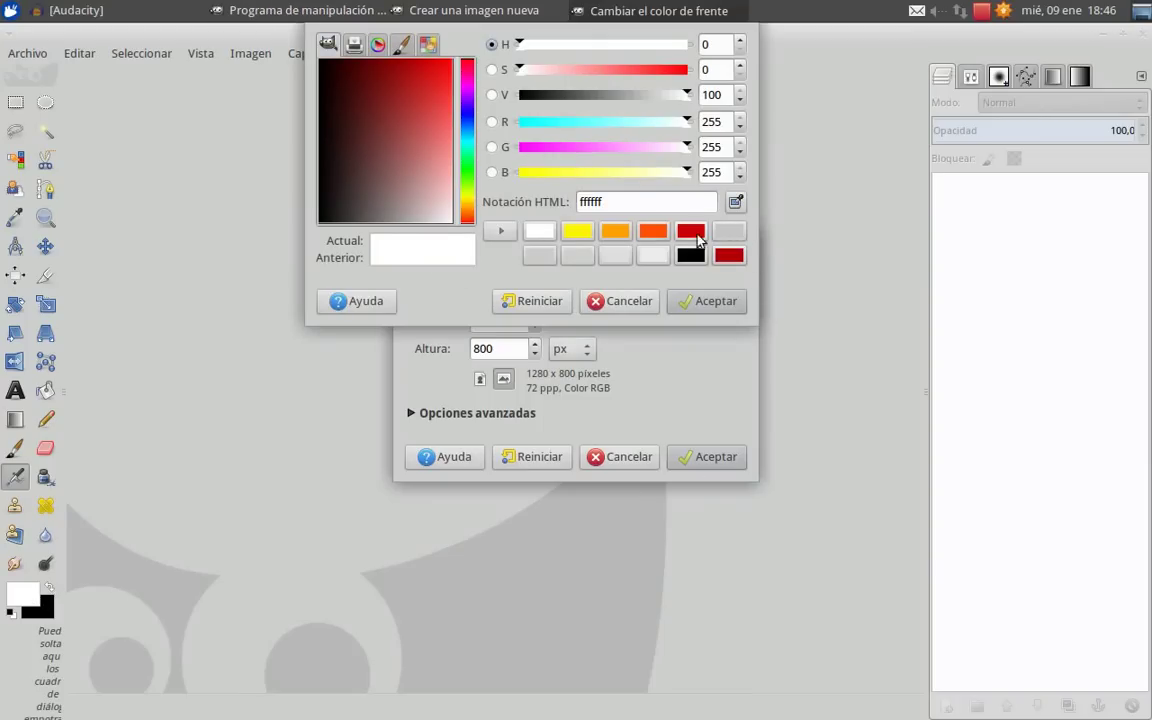
left_click(627, 256)
left_click(706, 301)
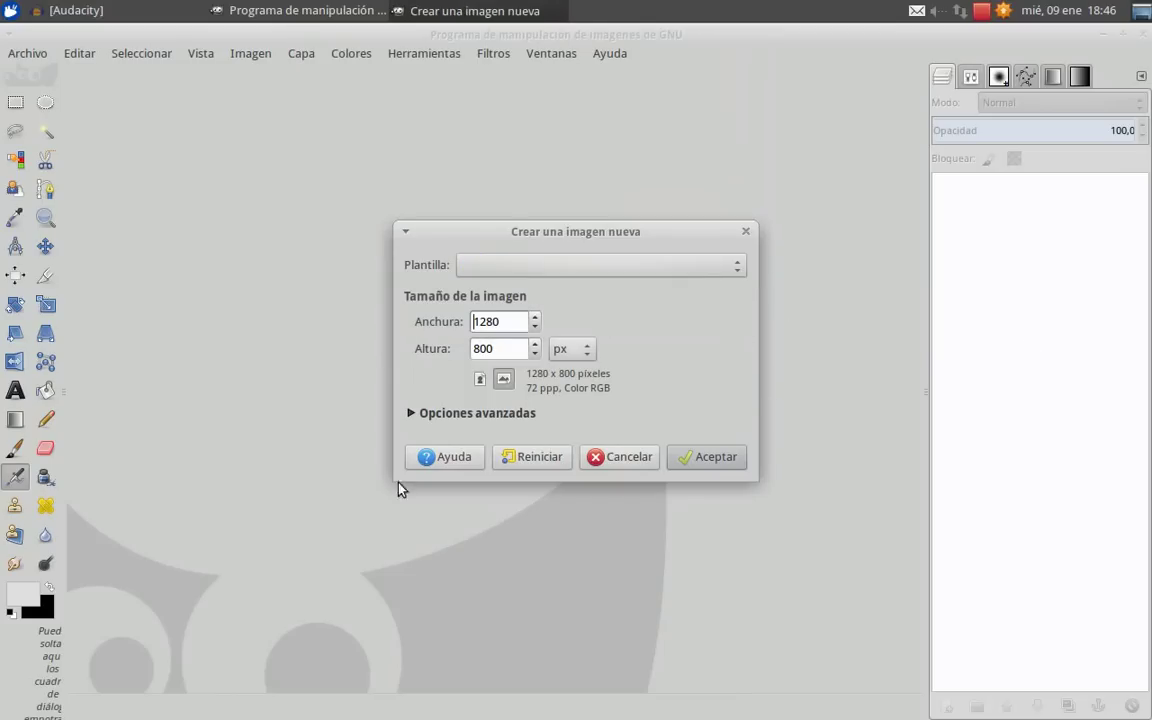
left_click(718, 456)
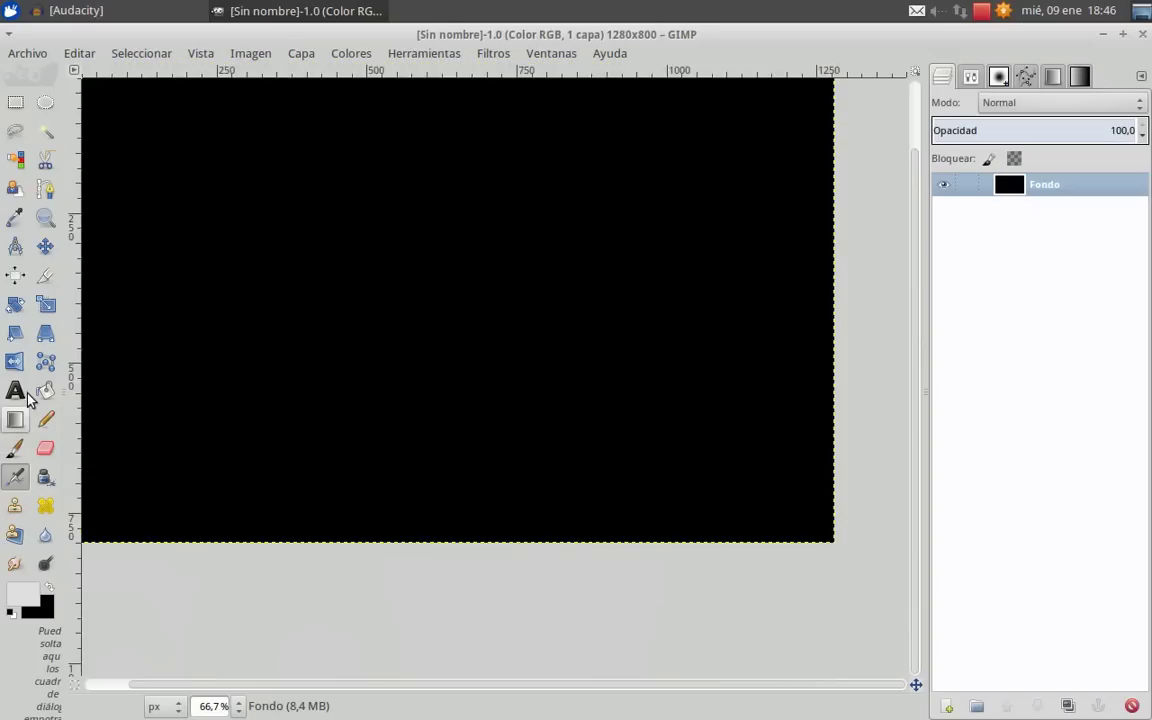
Step: Add the text "navidad" to the image in the Sematary Heavy font
left_click(15, 390)
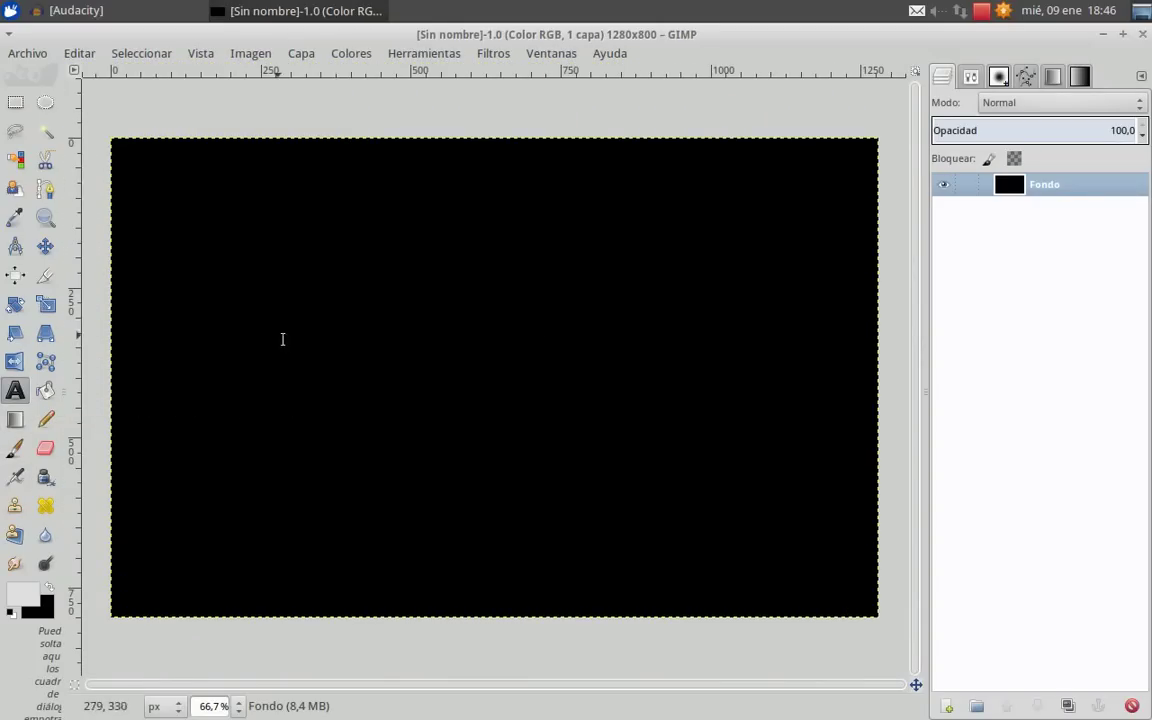
left_click(281, 339)
type("navidad")
double_click(296, 351)
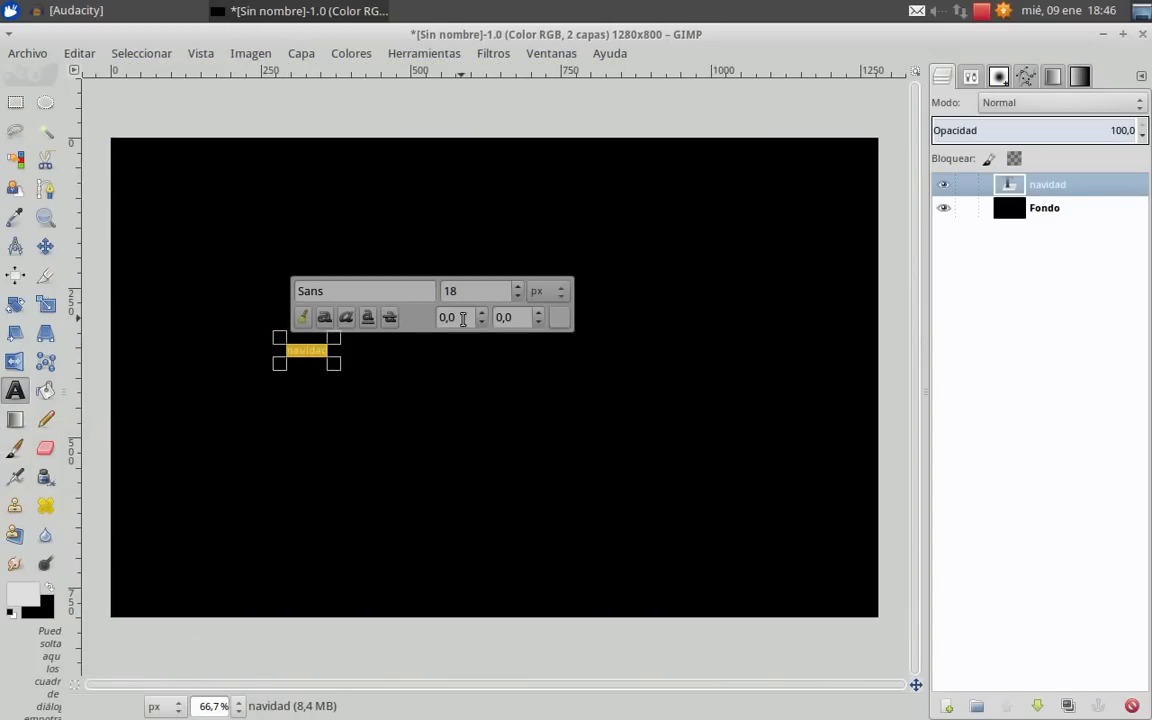
triple_click(306, 292)
type("Sematary Heavy")
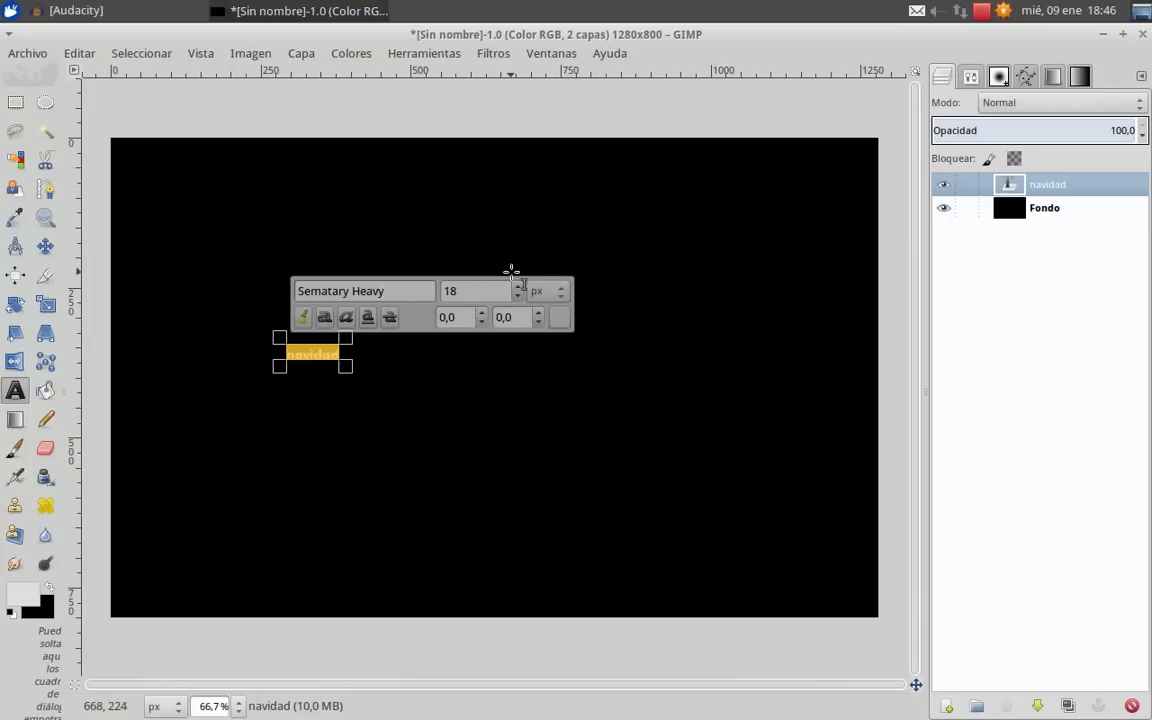
Step: Set the size of the "navidad" text to 165 px and its kerning to 15
left_click_drag(381, 291, 269, 295)
left_click(482, 289)
key("BackSpace")
type("65")
left_click_drag(530, 319, 309, 322)
type("15")
key("Return")
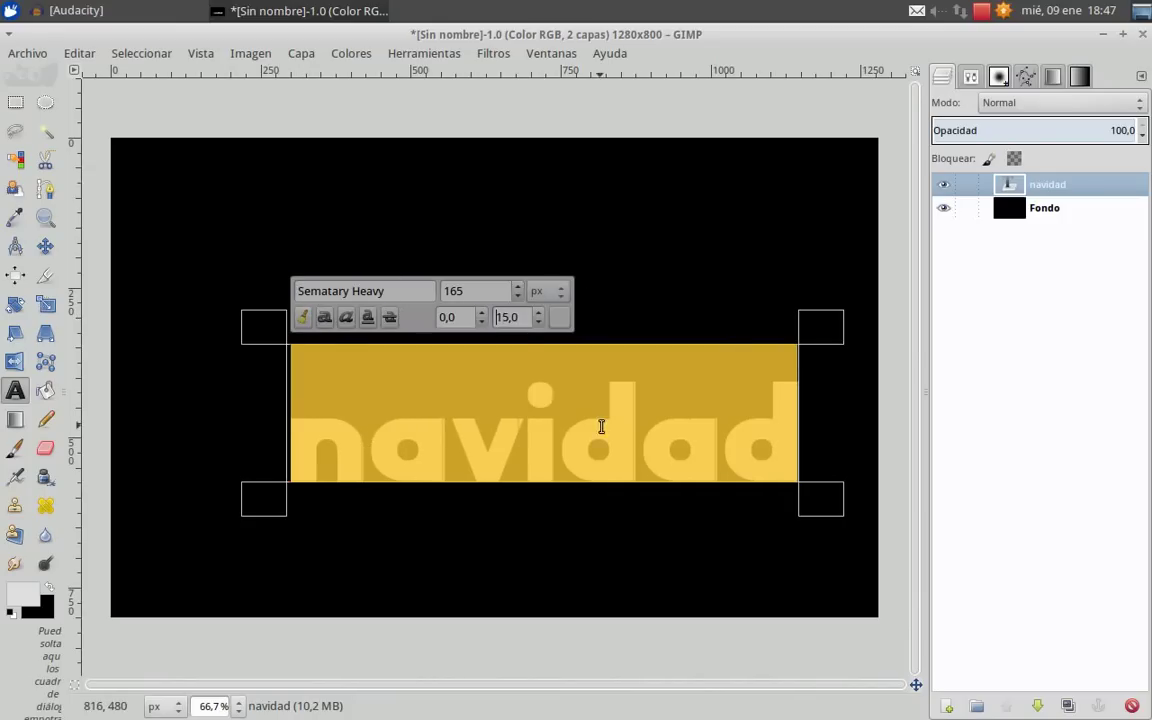
Step: Try other kerning values at the cursor inside the word "navidad" and return to 15
left_click(613, 440)
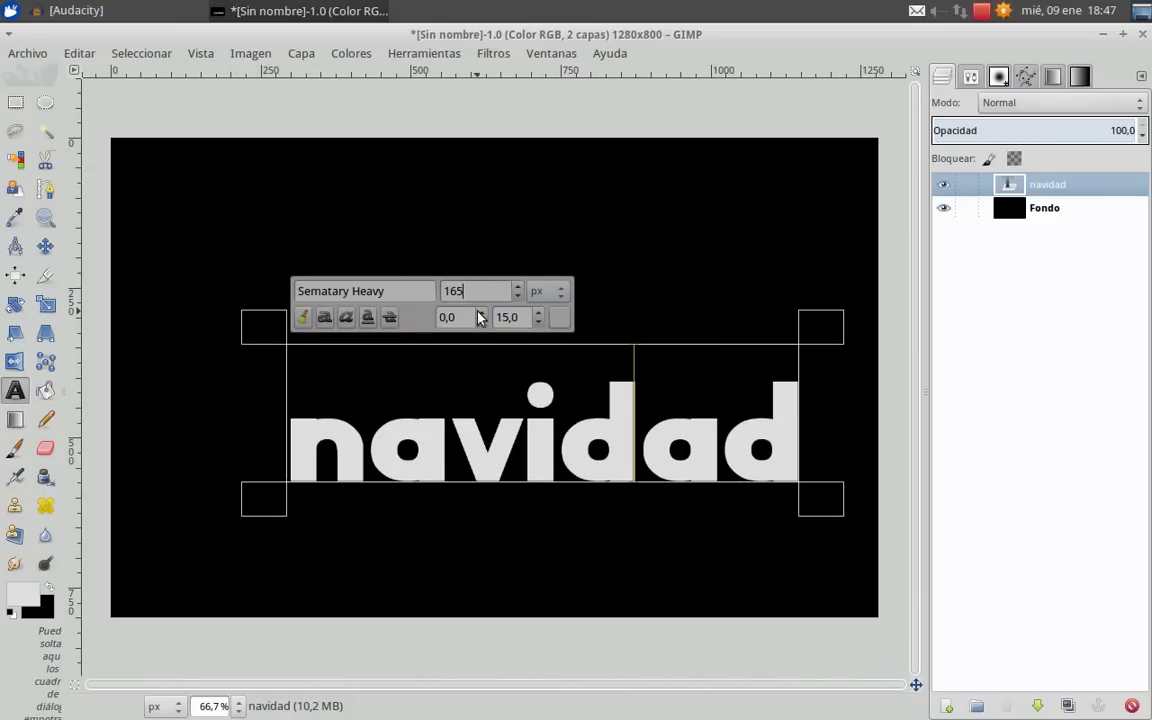
left_click(538, 313)
left_click(538, 313)
left_click(538, 313)
left_click(538, 313)
left_click(538, 313)
left_click(538, 323)
left_click(538, 323)
left_click(538, 323)
left_click(538, 321)
left_click(538, 321)
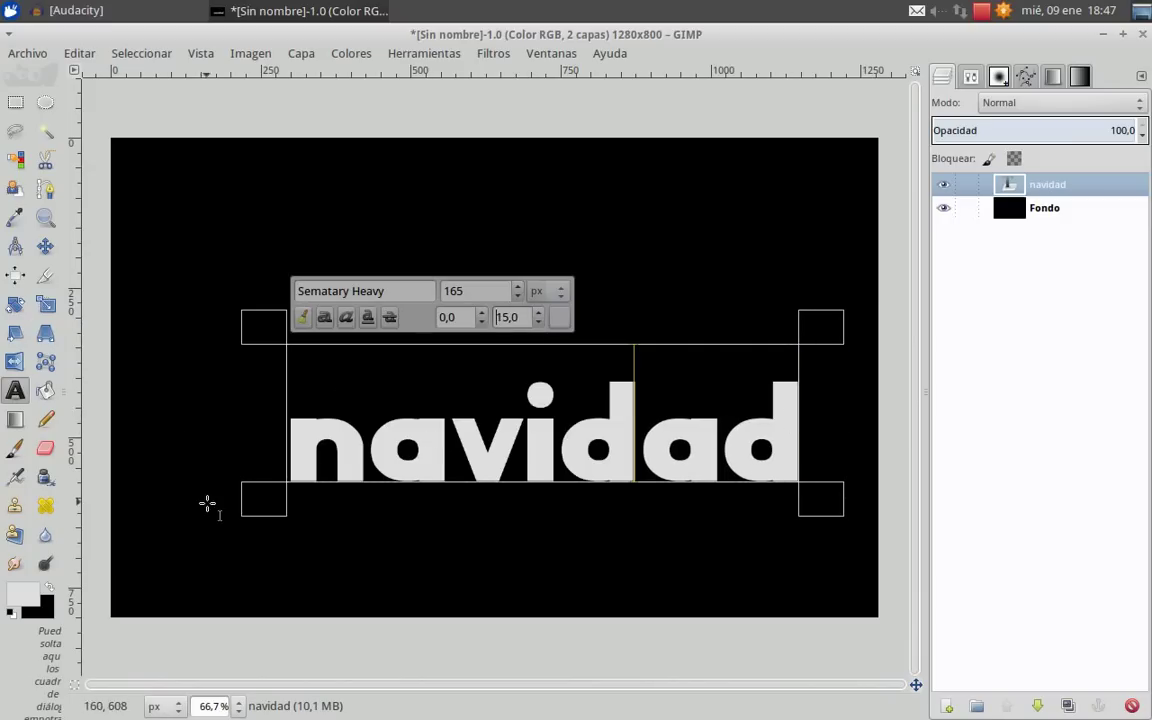
Step: Move the "navidad" text to the centre of the image and select its letters by colour
left_click(45, 246)
left_click_drag(632, 467, 579, 386)
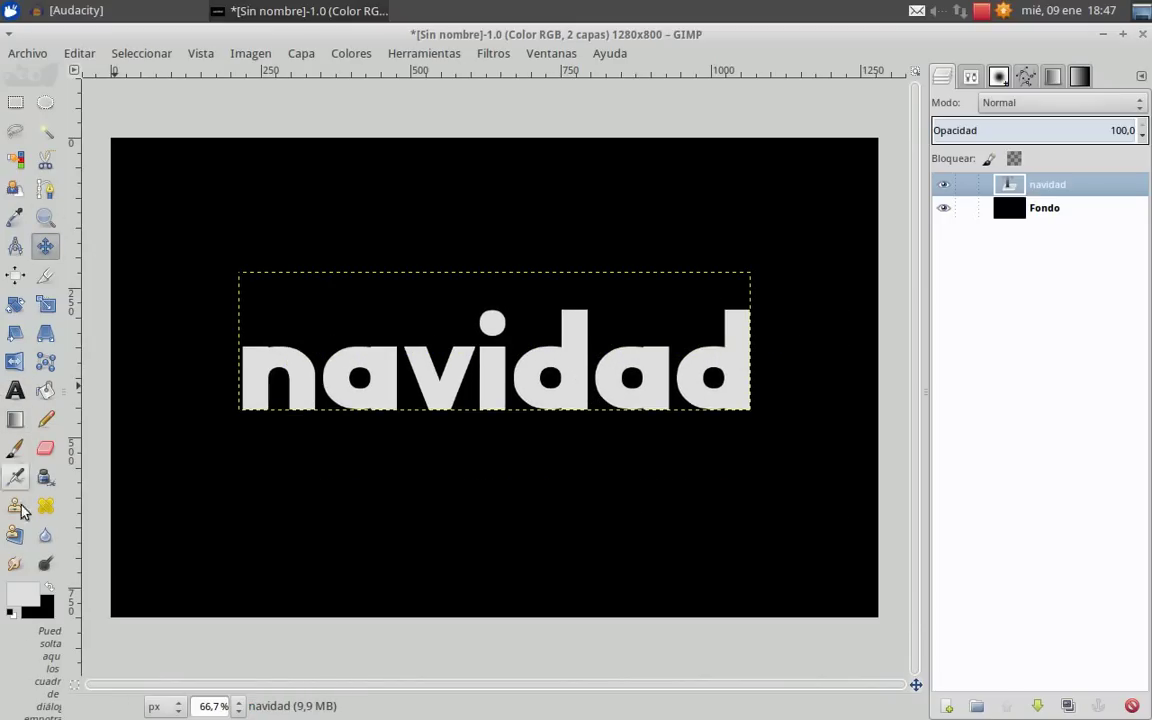
left_click(15, 159)
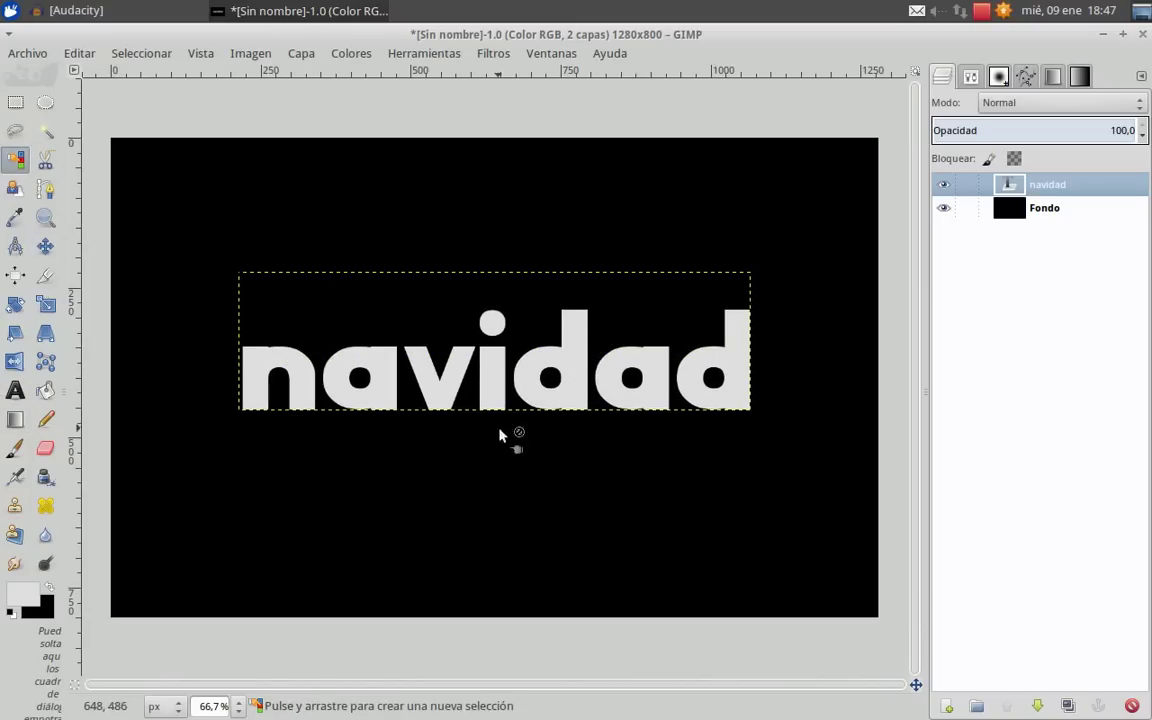
left_click(493, 323)
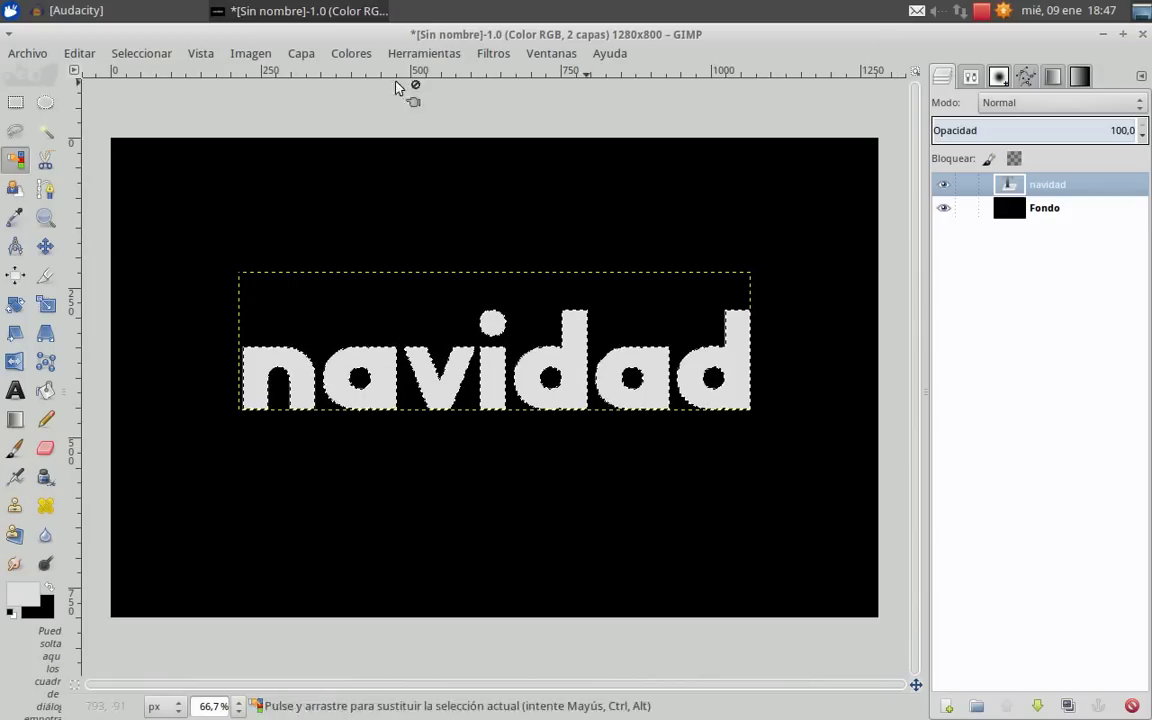
Step: Shrink the selection of the letters by 1 px
left_click(160, 55)
left_click(200, 232)
left_click(140, 55)
left_click(230, 31)
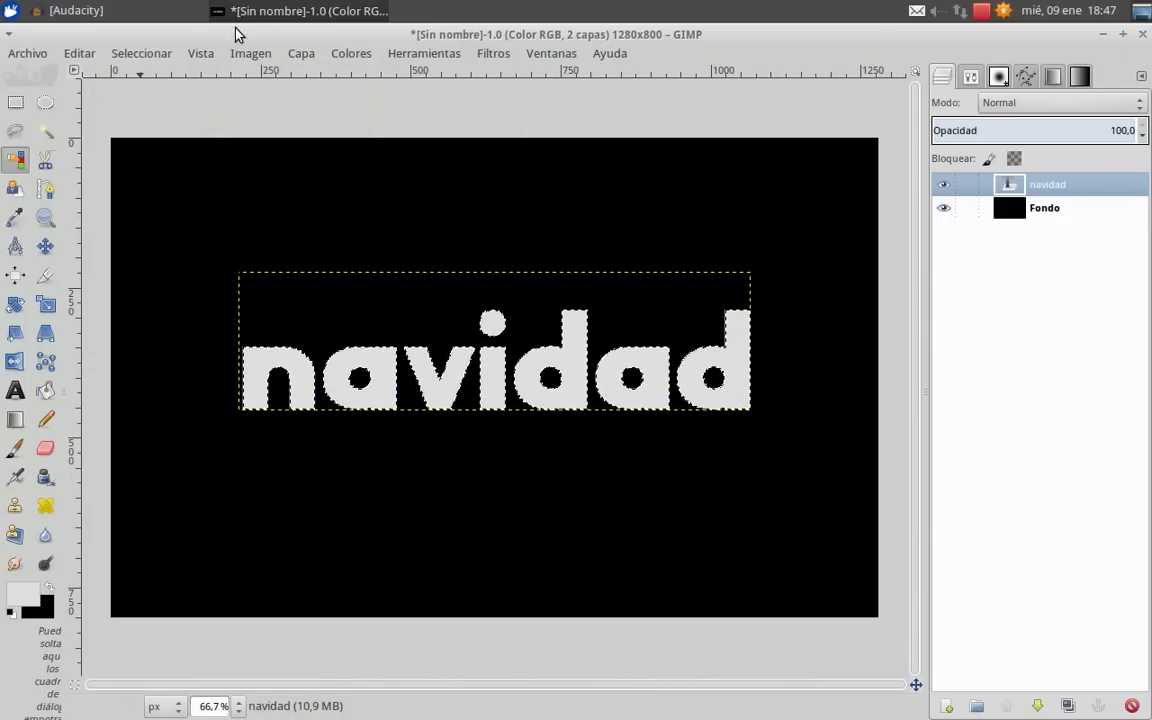
left_click(141, 53)
left_click(175, 250)
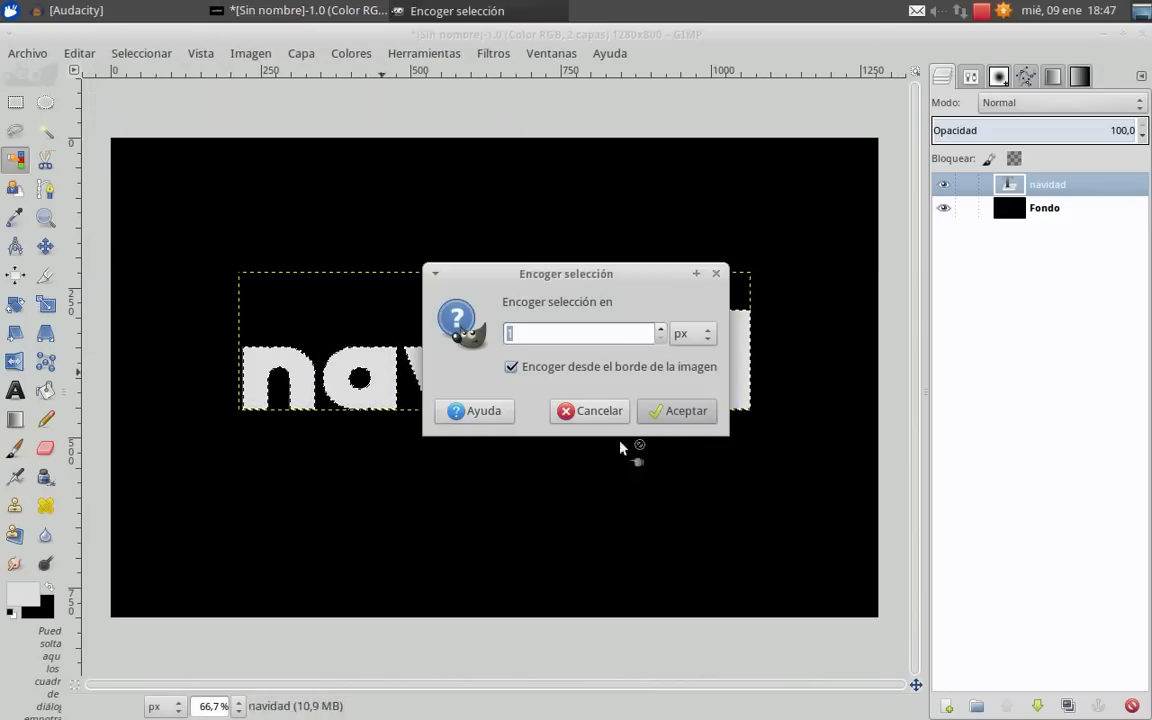
left_click(680, 412)
Step: Prepare the Blend tool with light grey as the background colour and the darker grey bfbfbf as the foreground colour
scroll(480, 412, "up", 2)
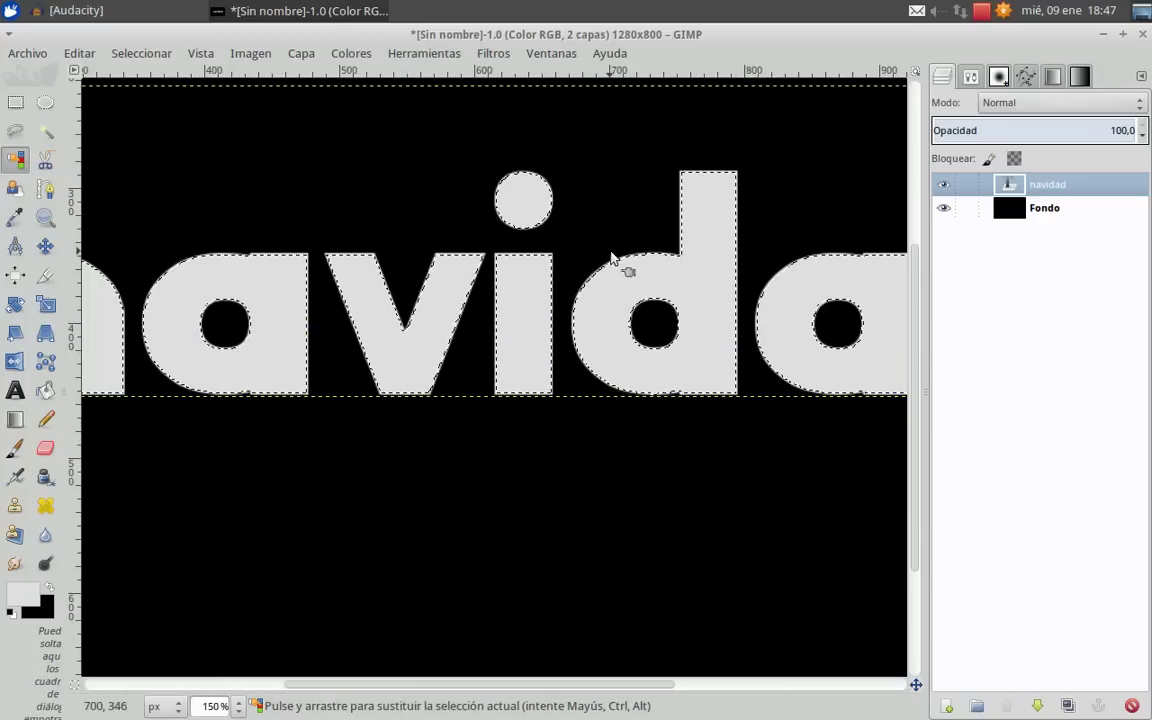
left_click(15, 419)
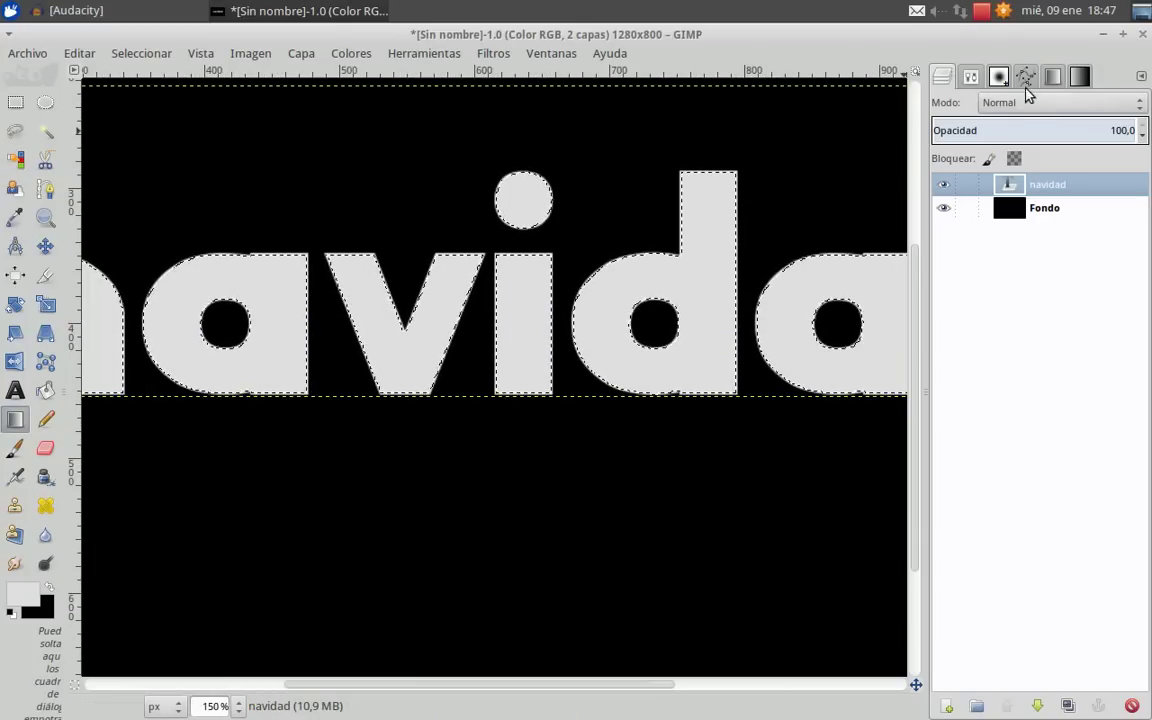
left_click(970, 77)
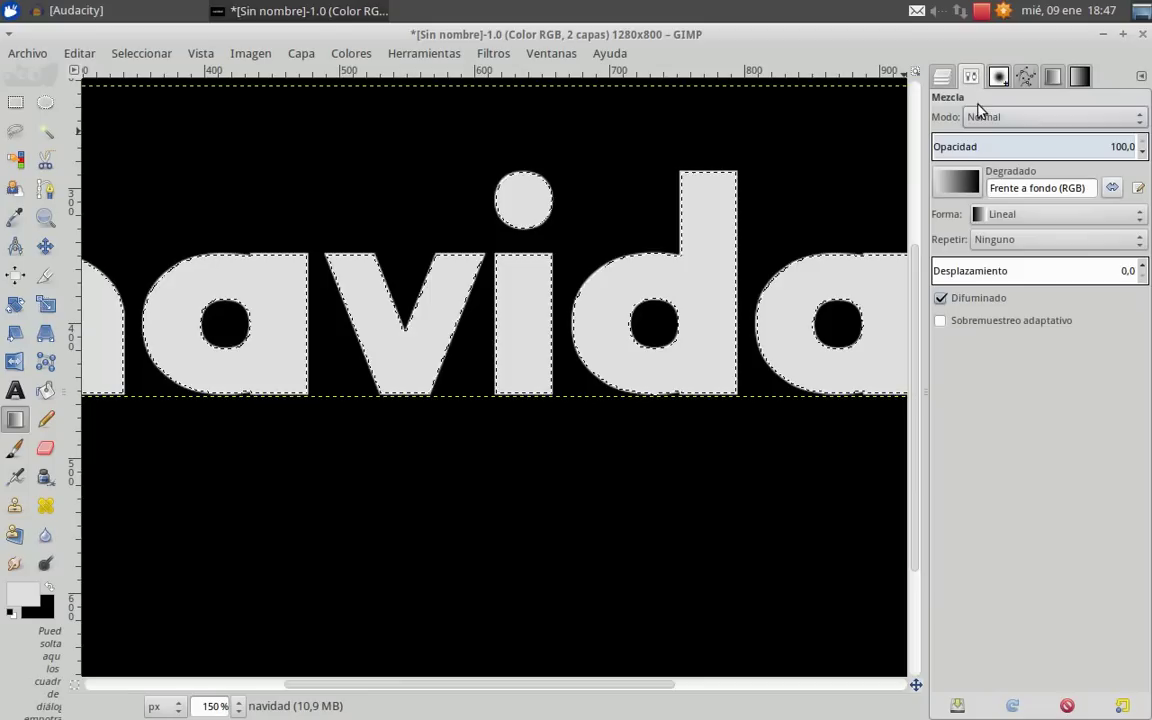
left_click(51, 591)
left_click(22, 594)
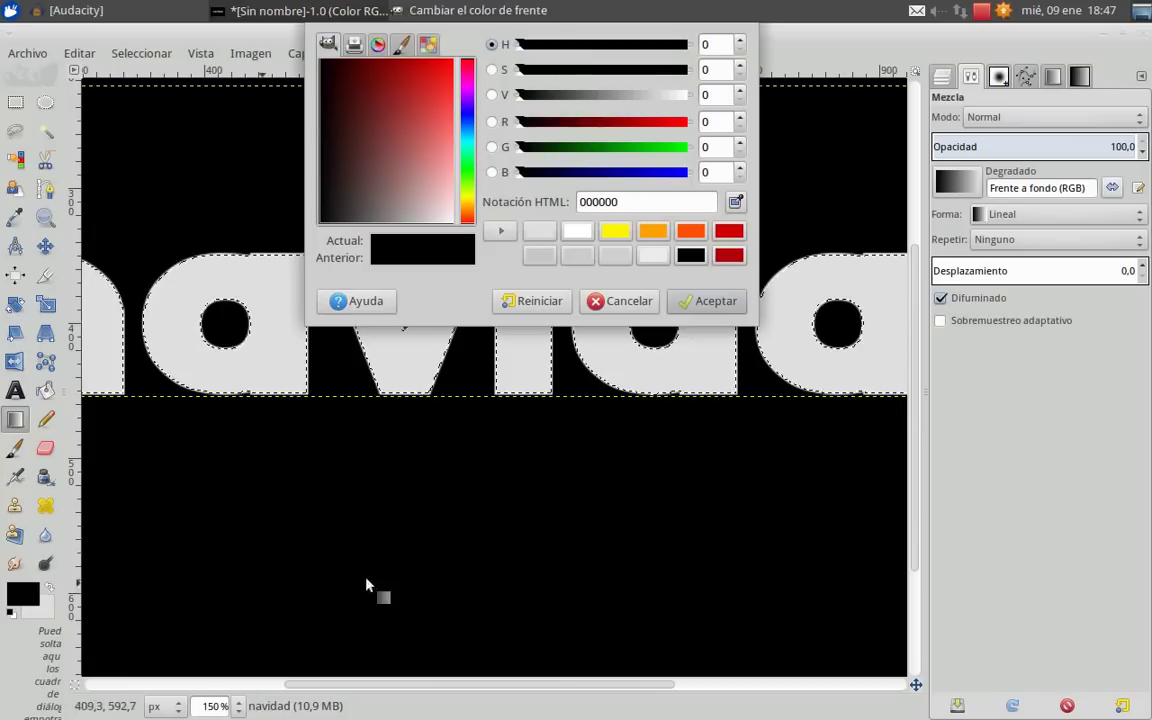
left_click(540, 256)
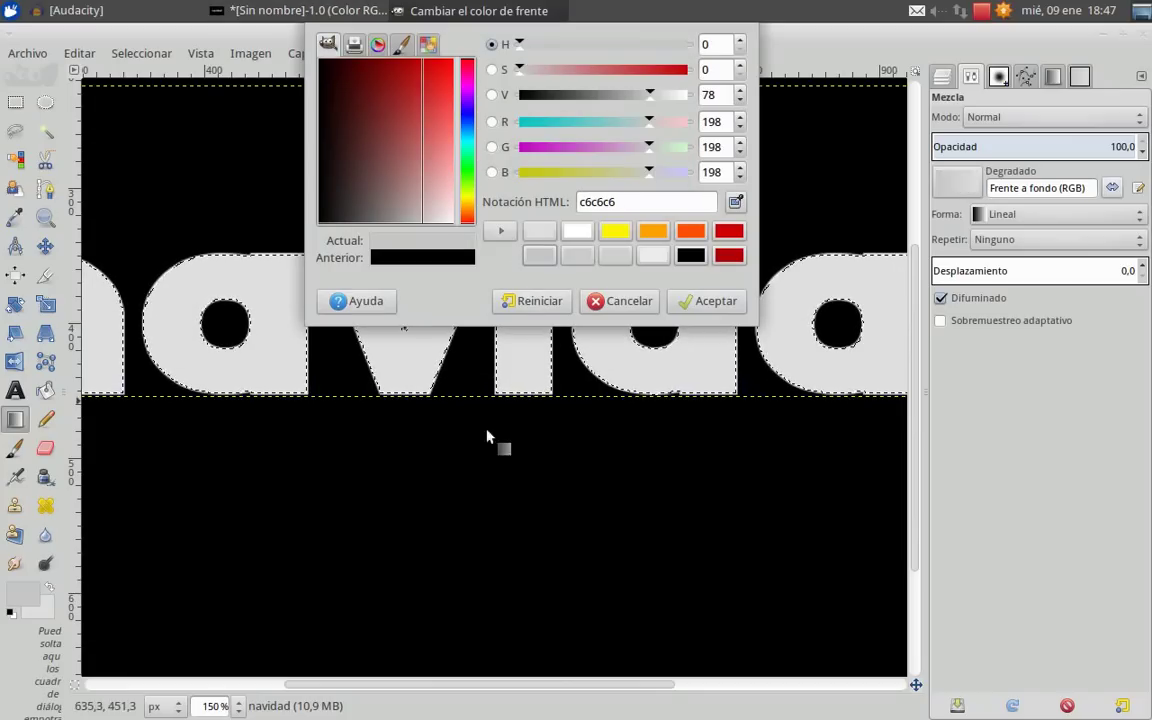
left_click_drag(423, 195, 420, 233)
left_click(732, 302)
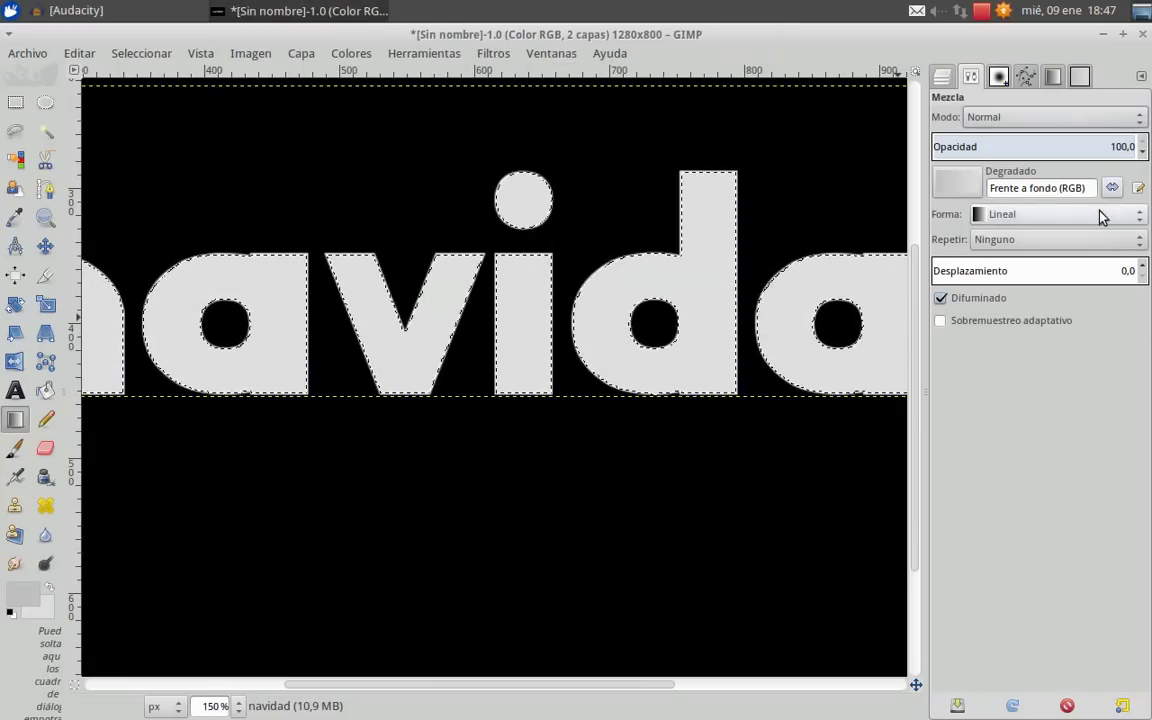
Step: Fill the selected letters with a foreground-to-background gradient in the Contorno (esférica) shape, and clear the selection
left_click(1044, 216)
left_click(1040, 371)
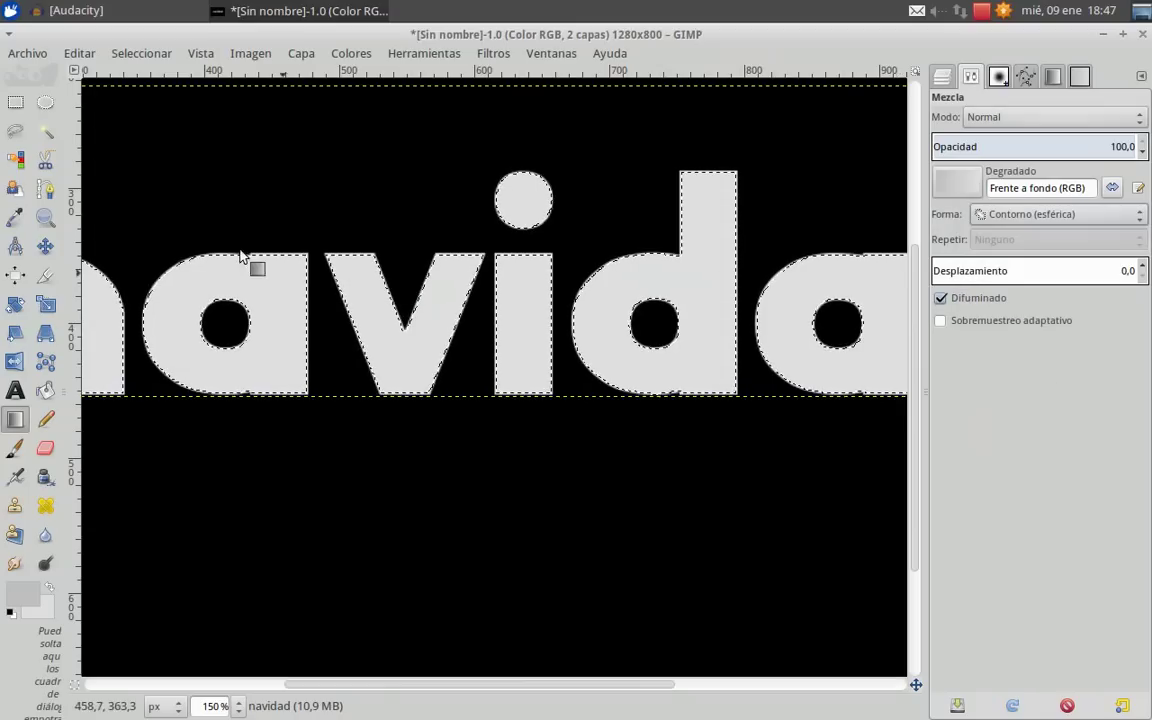
left_click_drag(342, 218, 483, 385)
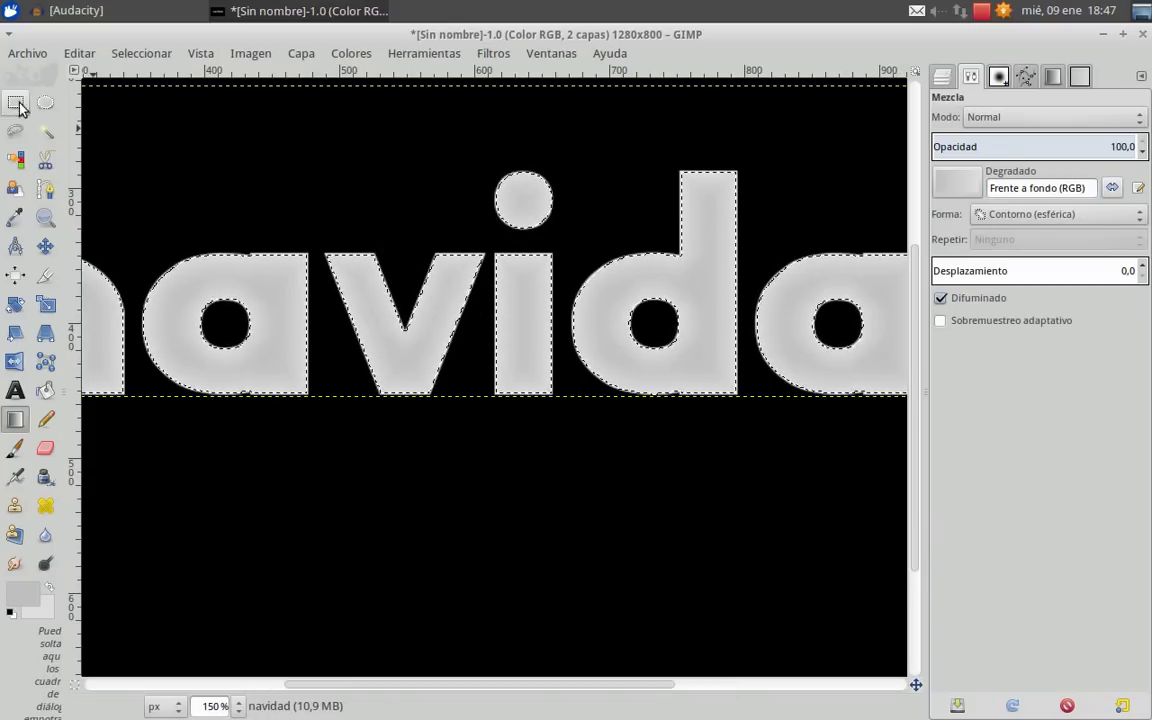
left_click(141, 53)
left_click(150, 90)
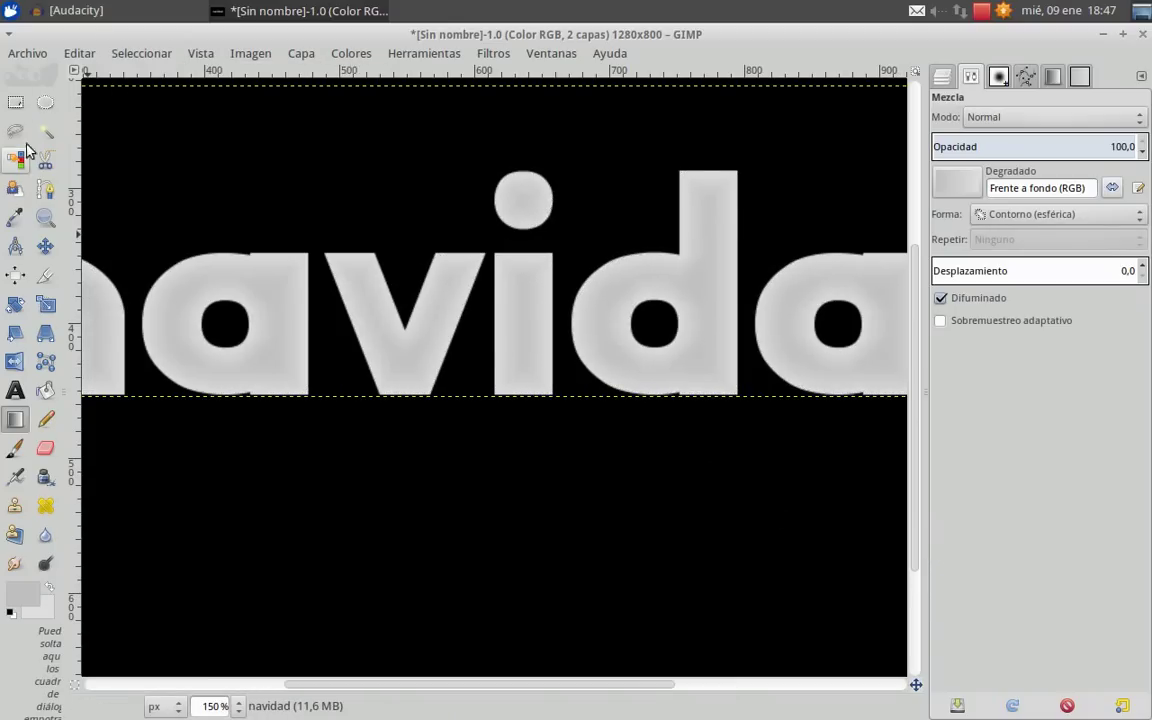
Step: Delete the dot of the "i" with a rectangular selection of about 90 × 76 px, and clear the selection
left_click(17, 102)
left_click_drag(457, 137, 581, 239)
key("Delete")
left_click(141, 53)
left_click(150, 90)
Step: Create a new layer named "Fuego" above the text
key("minus")
key("minus")
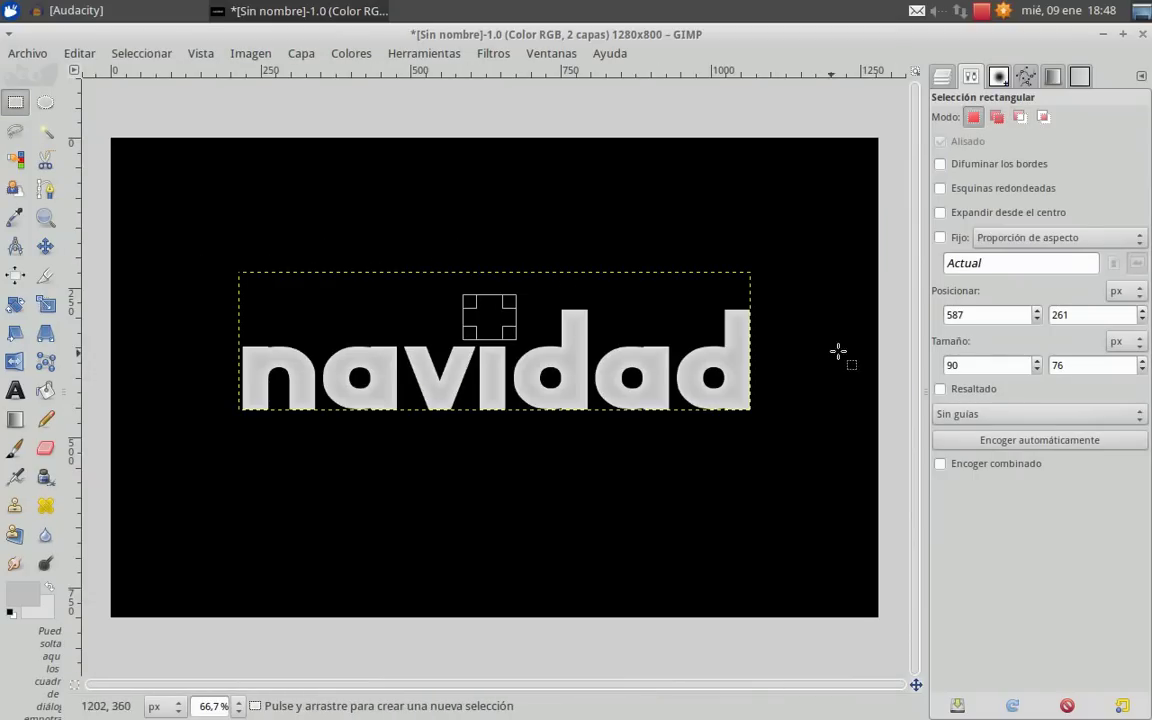
key("plus")
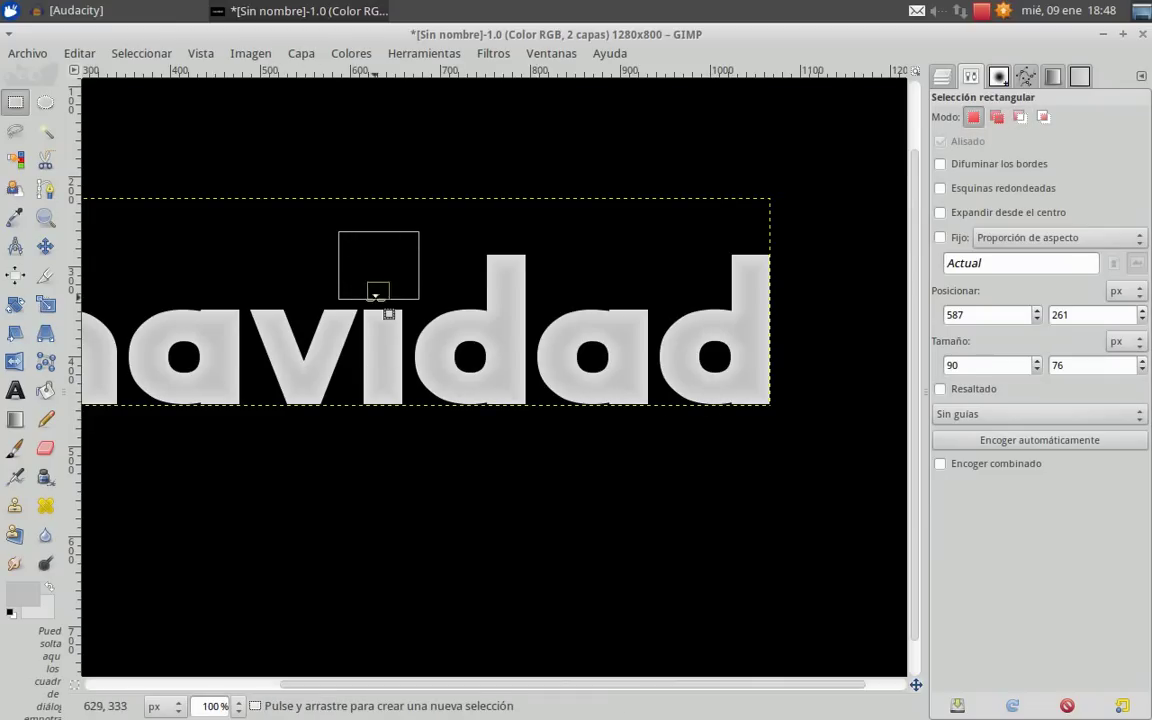
left_click(316, 59)
left_click(330, 74)
type("Fuego")
key("Return")
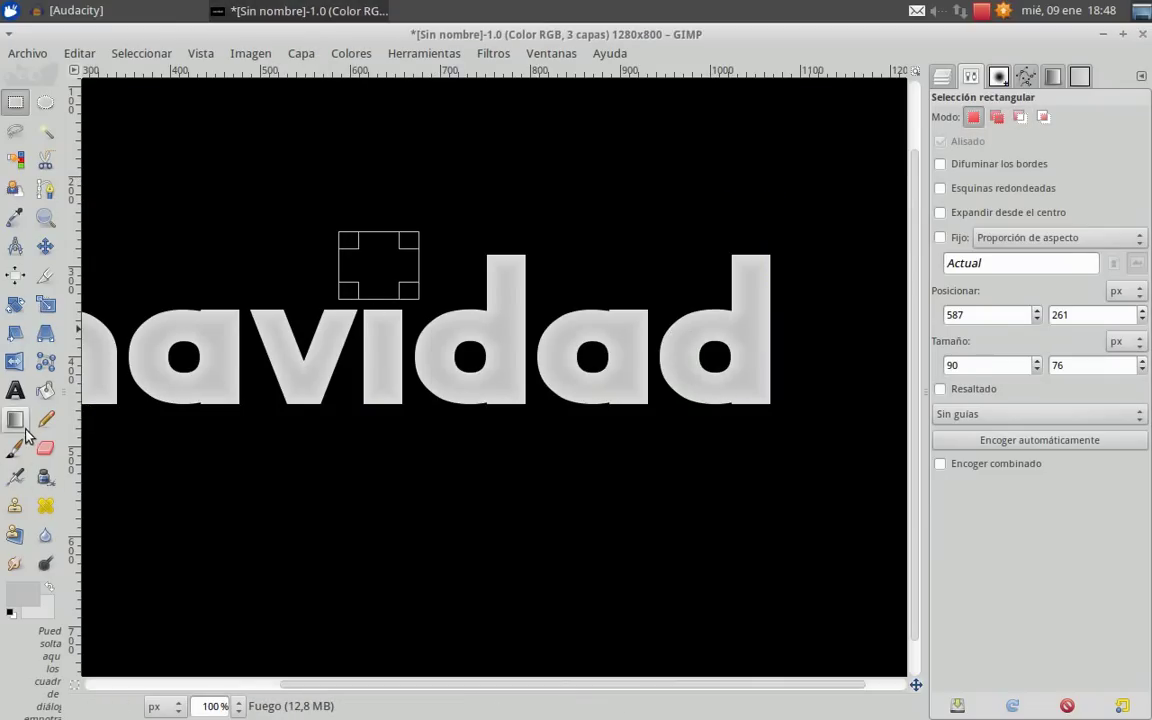
Step: Set up the Airbrush with the 2. Hardness 025 brush, size 50 and opacity 75
left_click(16, 475)
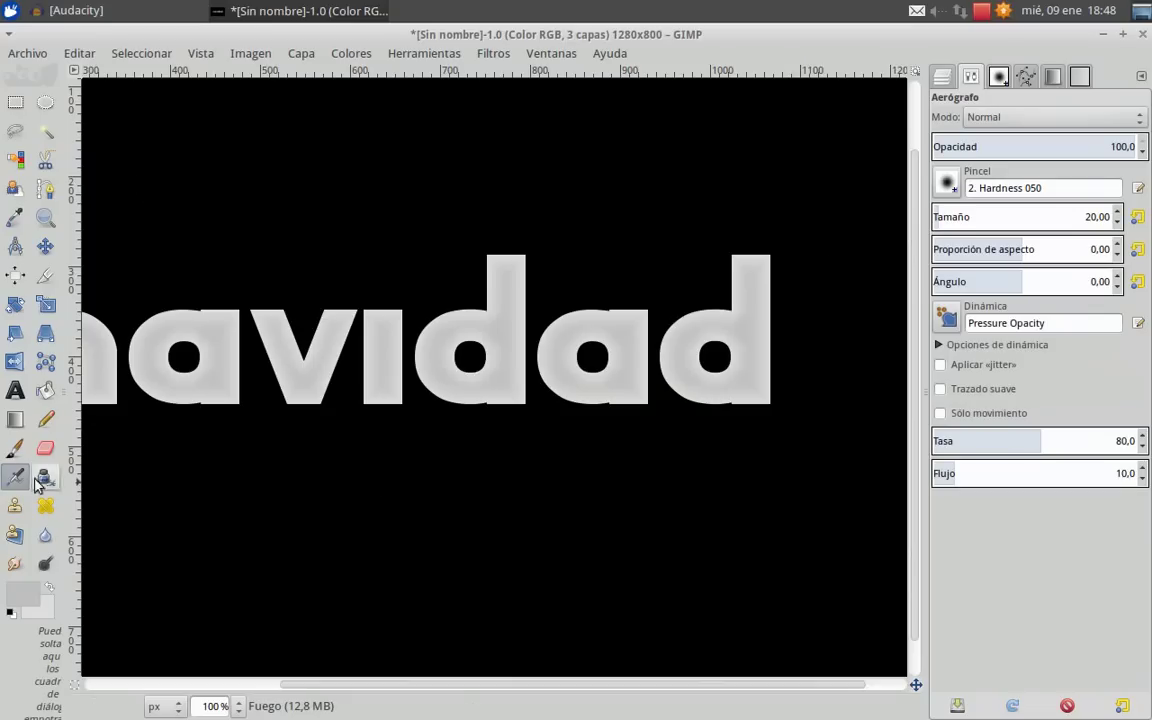
left_click(948, 186)
left_click(1041, 312)
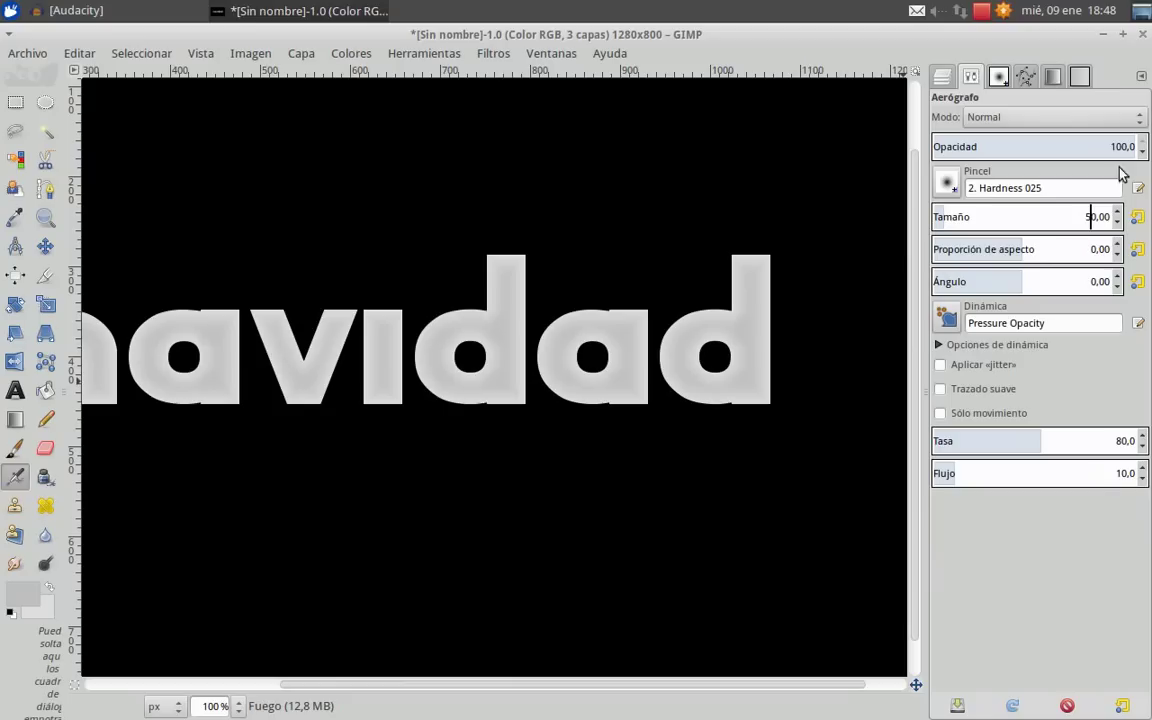
key("Return")
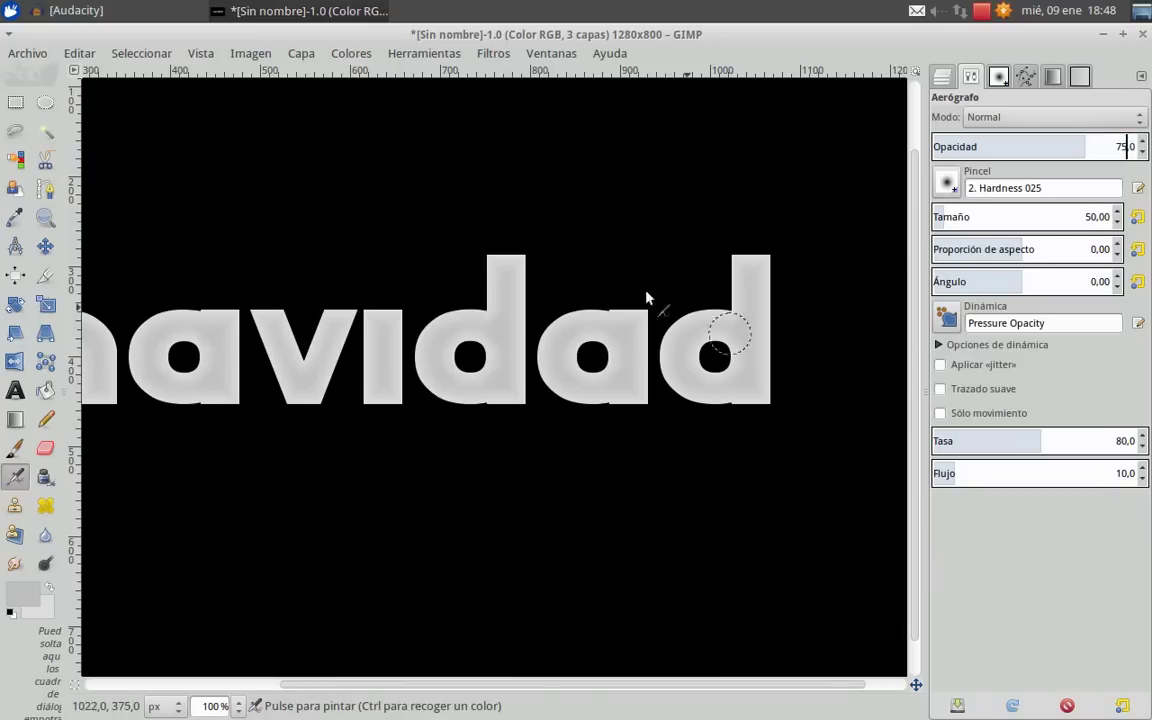
Step: Set the foreground colour to the red stored among the recent colours for airbrushing above the "i"
left_click(22, 588)
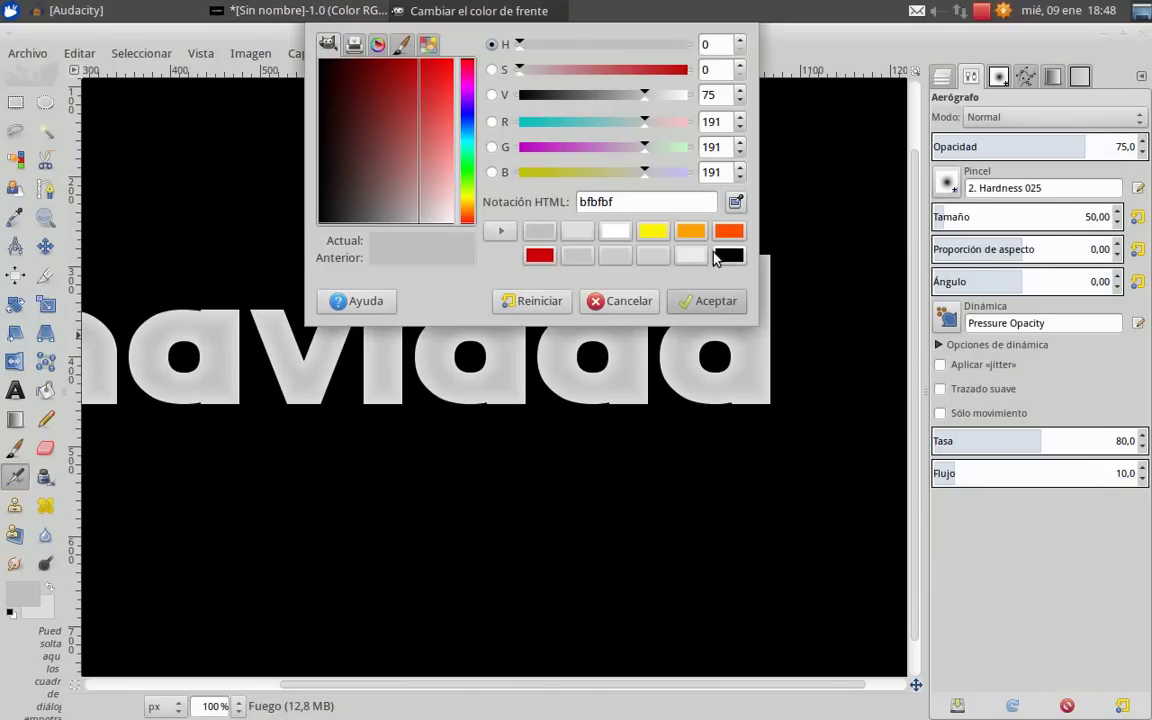
left_click(541, 258)
left_click(716, 301)
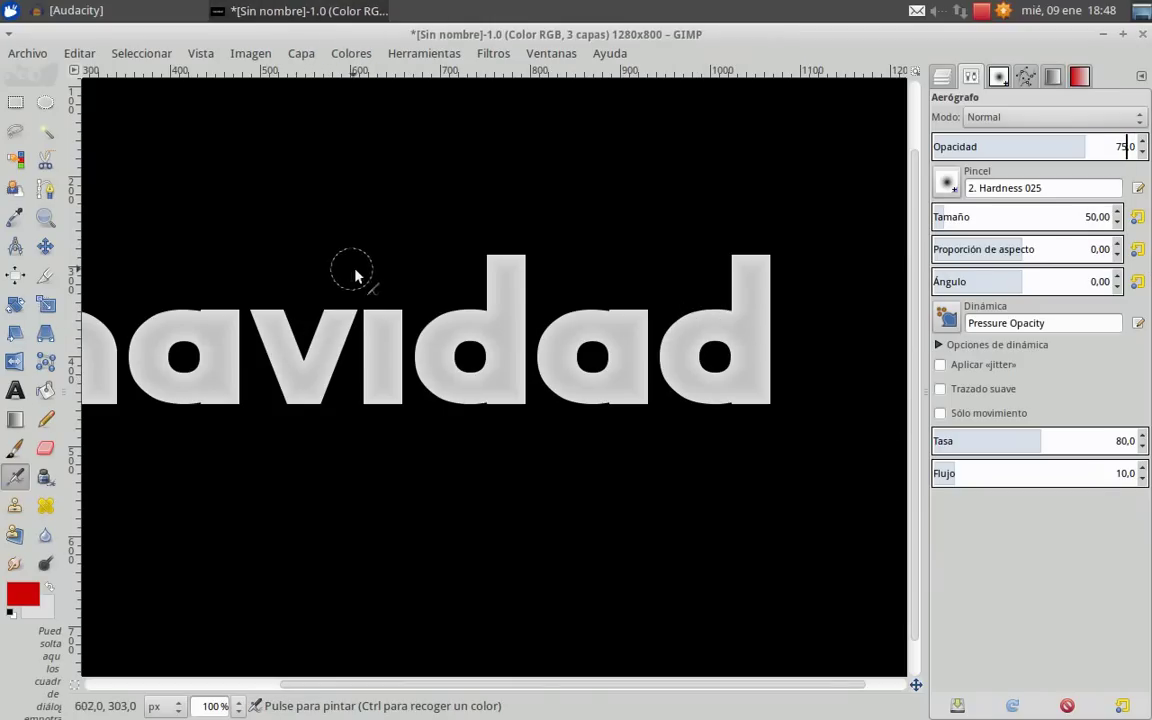
scroll(372, 253, "up", 2, "ctrl")
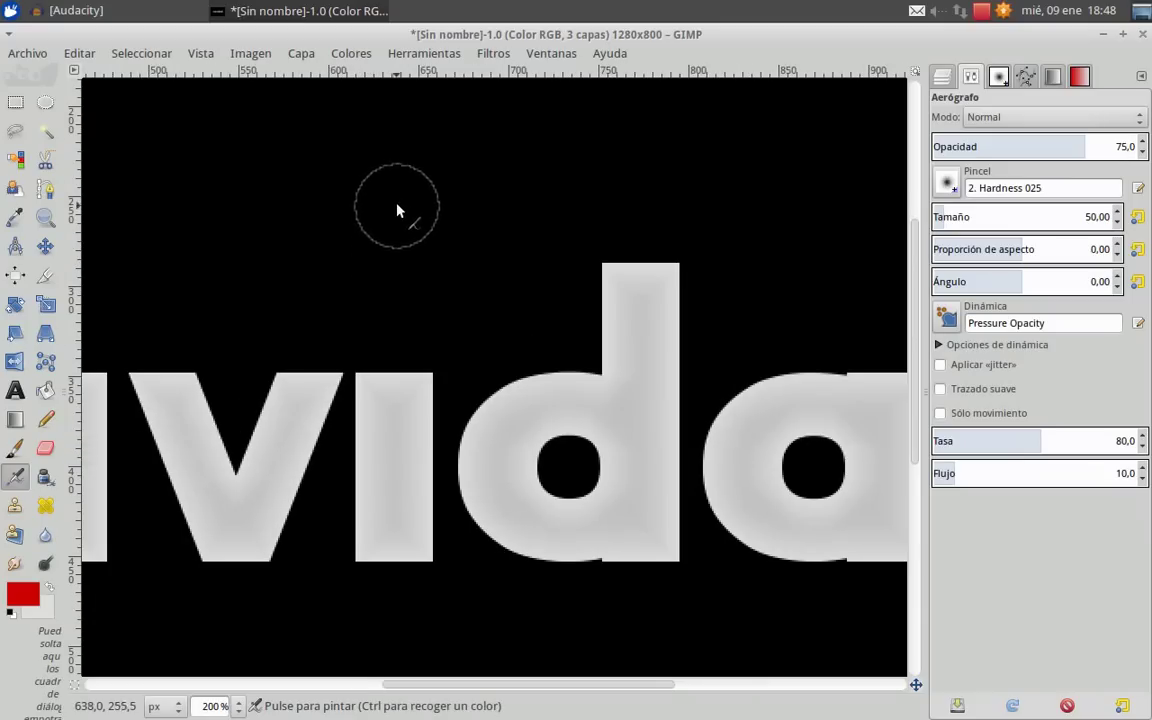
Step: Airbrush a red flame shape above the "i", with an orange (ff5000) inner area painted at brush size 40
mouse_move(402, 222)
left_mouse_down()
mouse_move(355, 306)
mouse_move(358, 329)
mouse_move(385, 346)
mouse_move(426, 330)
mouse_move(403, 234)
left_mouse_up()
mouse_move(399, 250)
left_mouse_down()
mouse_move(372, 306)
mouse_move(393, 329)
mouse_move(406, 301)
mouse_move(391, 301)
mouse_move(398, 334)
mouse_move(388, 260)
left_mouse_up()
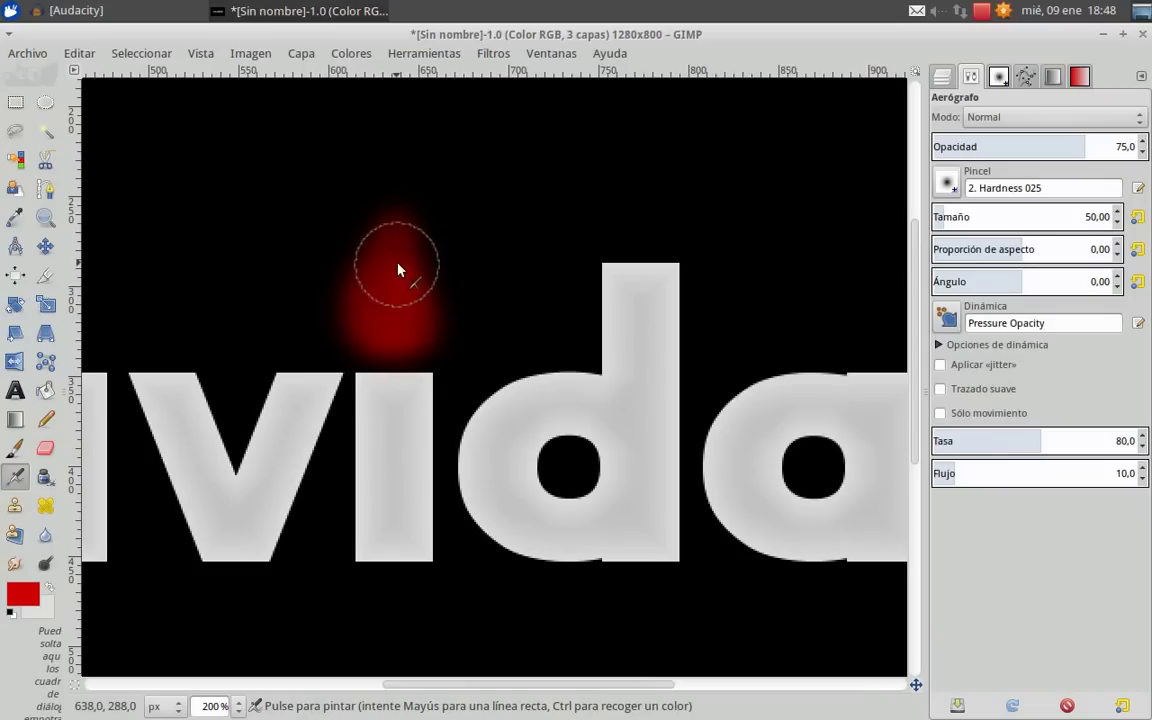
left_click(22, 594)
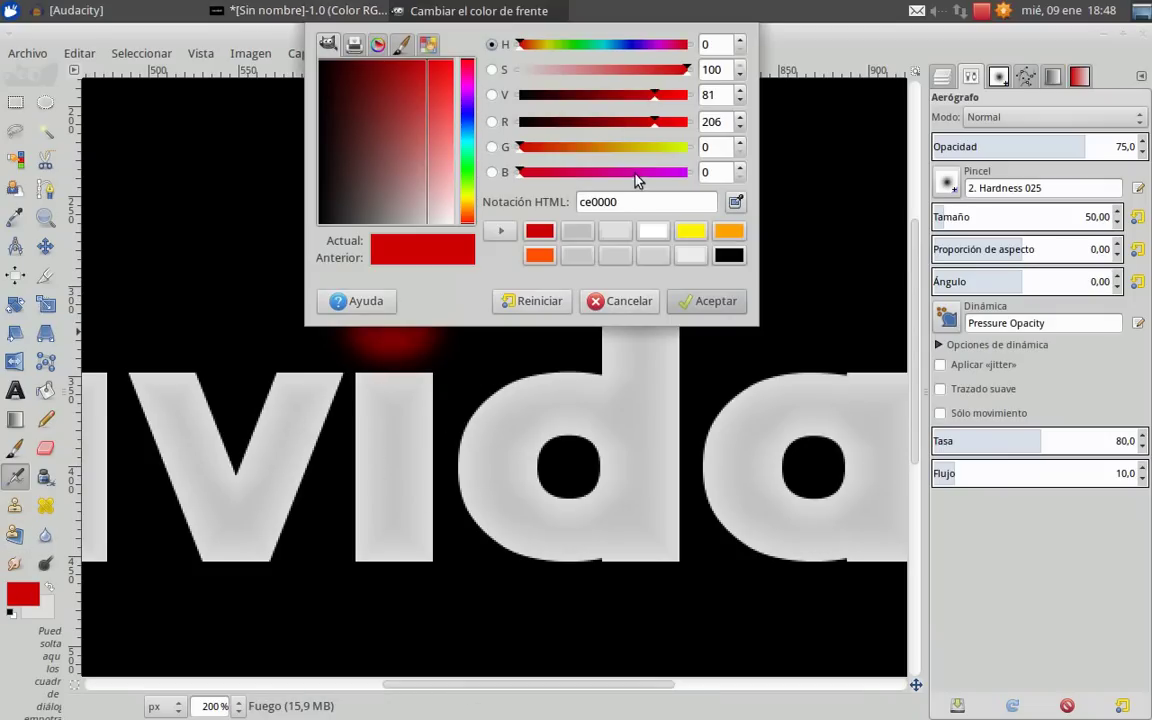
left_click(536, 256)
left_click(712, 301)
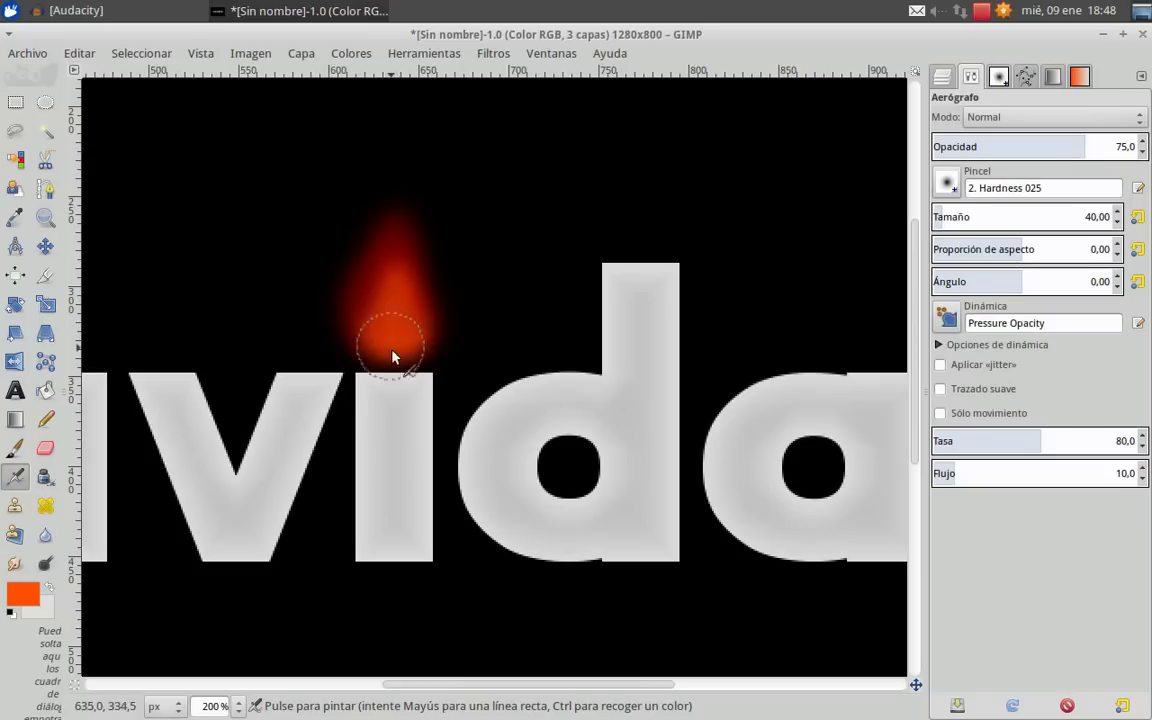
key("ctrl+z")
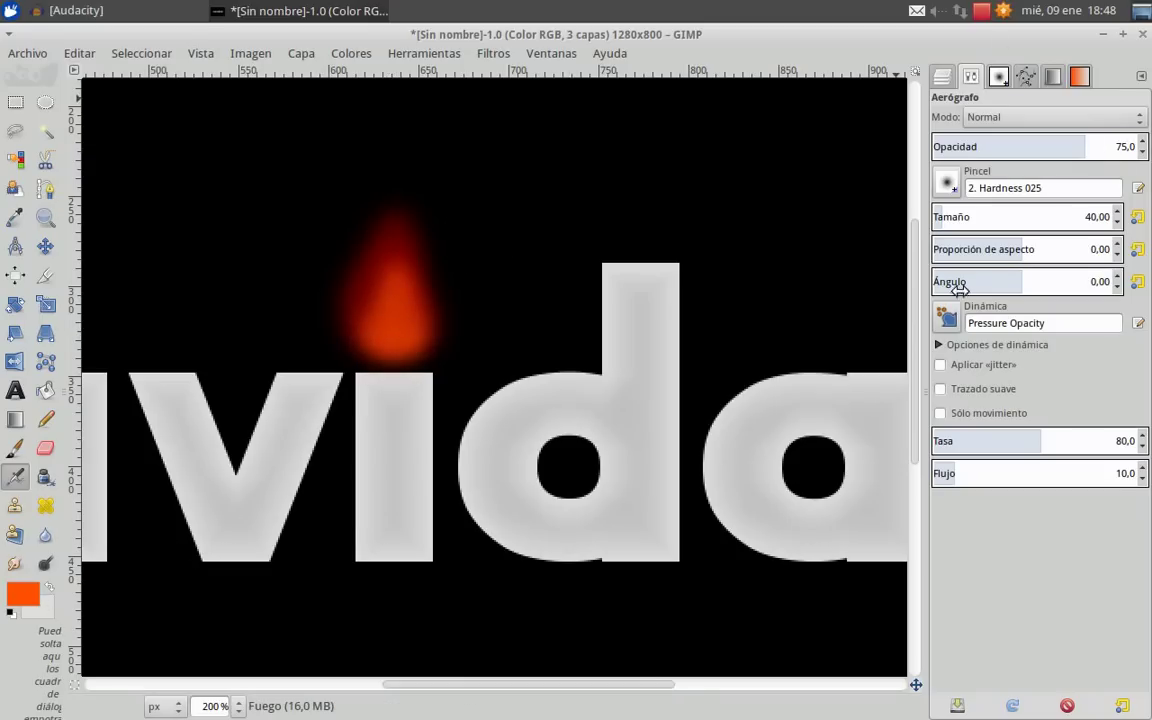
Step: Airbrush a lighter orange area inside the flame, using the recent colour ffa000
left_click(22, 594)
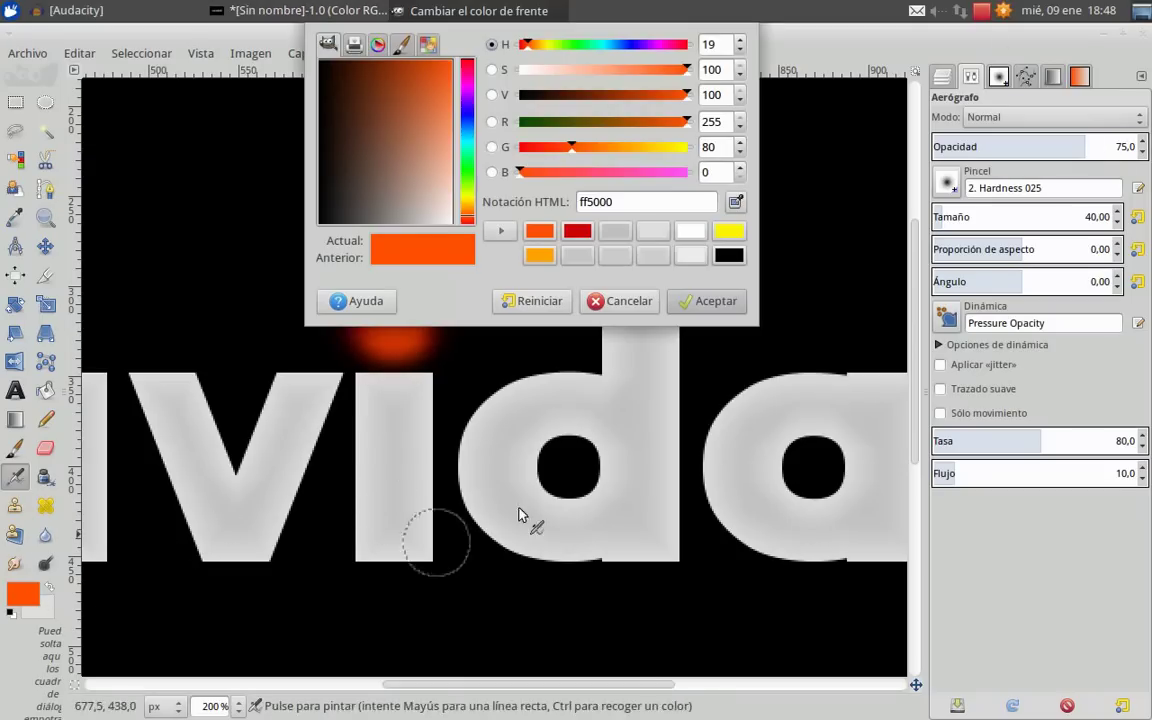
left_click(539, 255)
left_click(725, 303)
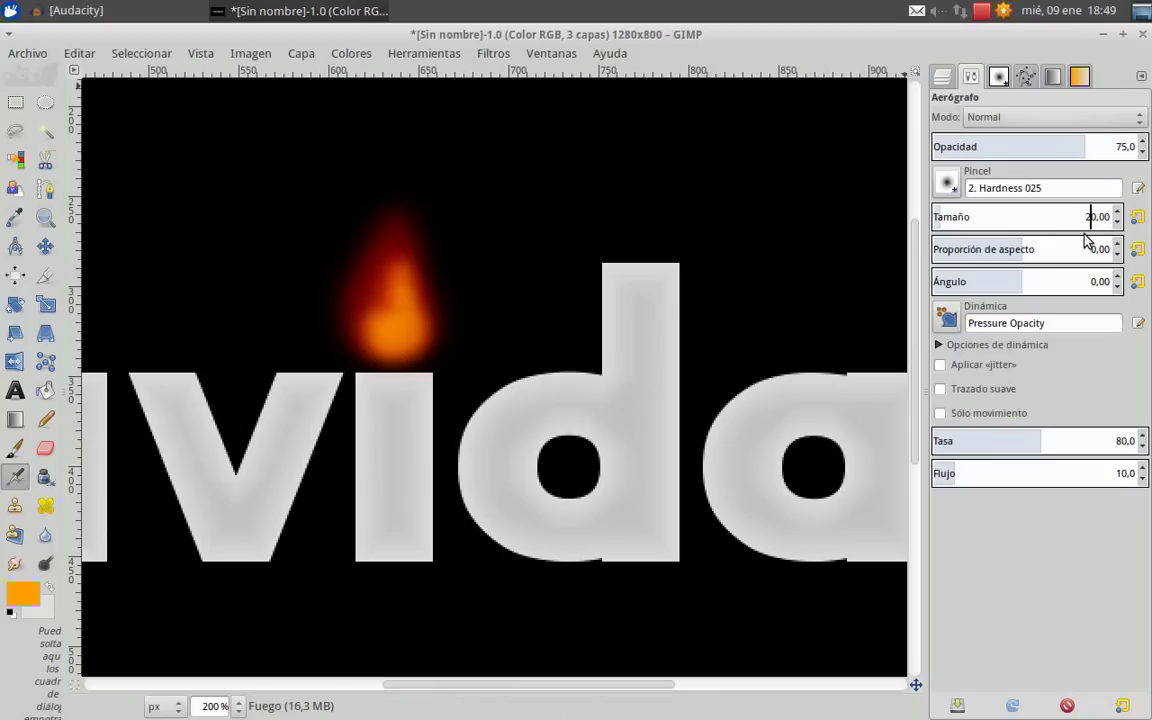
Step: Airbrush a recent yellow into the lower part of the flame at brush size 20, undoing and repainting it once
left_click(21, 597)
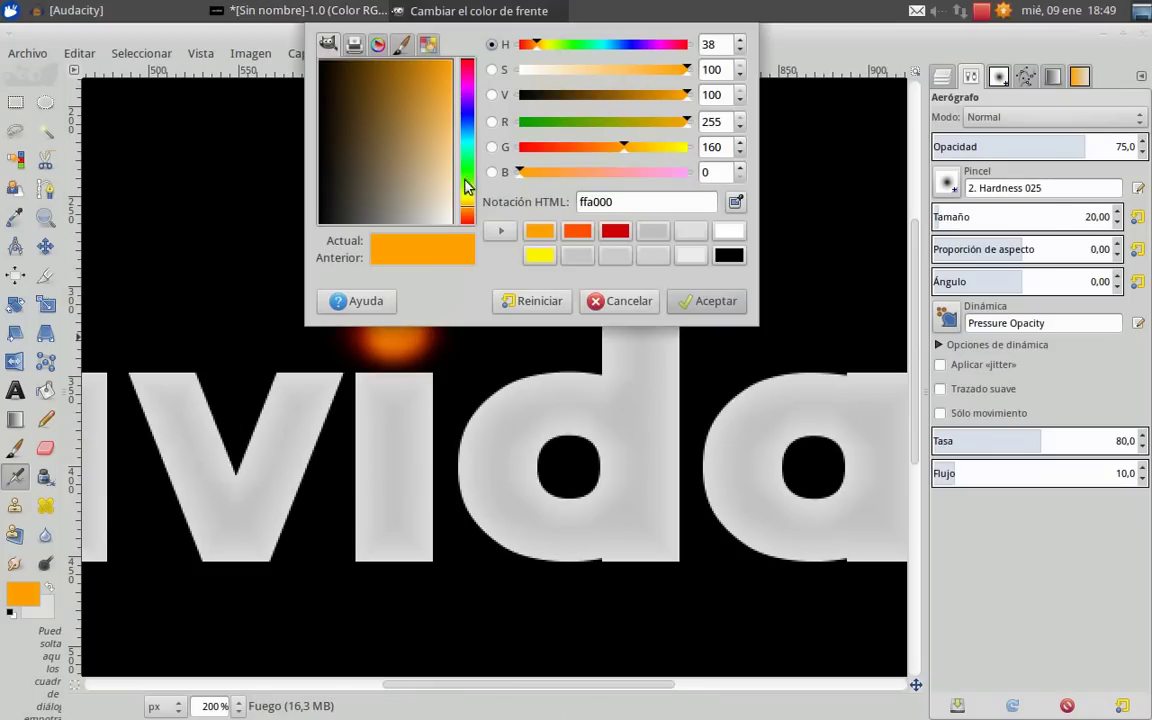
left_click(537, 257)
left_click(707, 301)
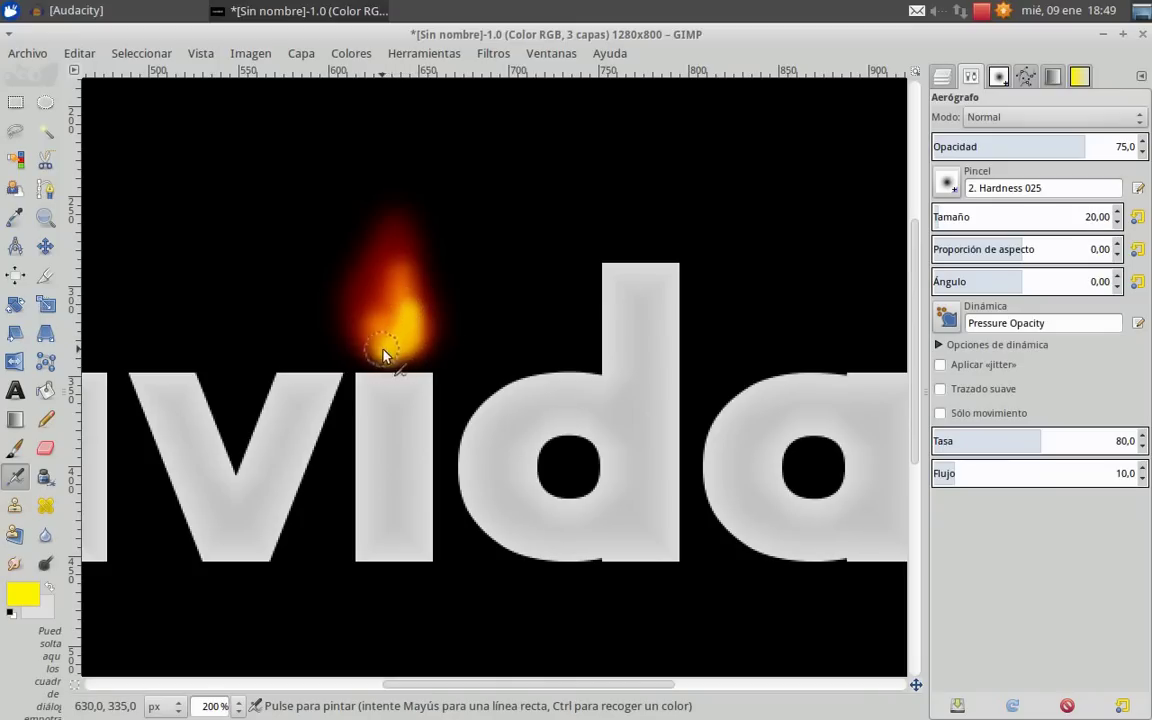
left_click_drag(381, 355, 413, 362)
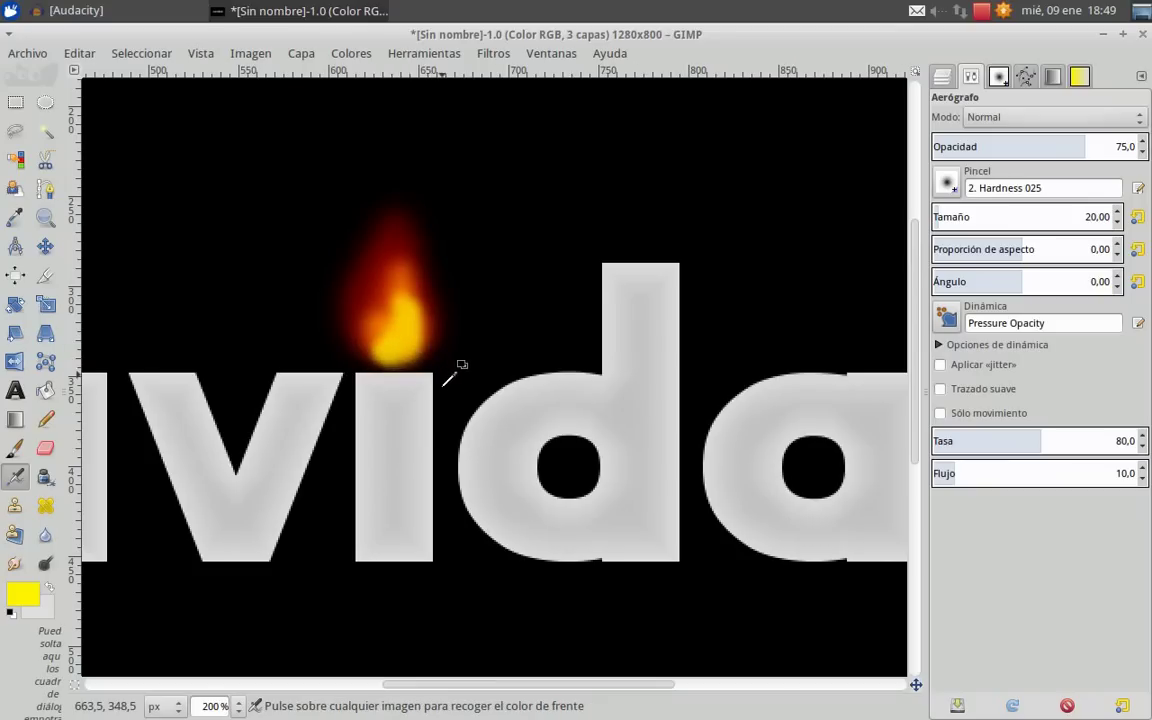
scroll(458, 368, "down", 3, "ctrl")
scroll(515, 410, "up", 3, "ctrl")
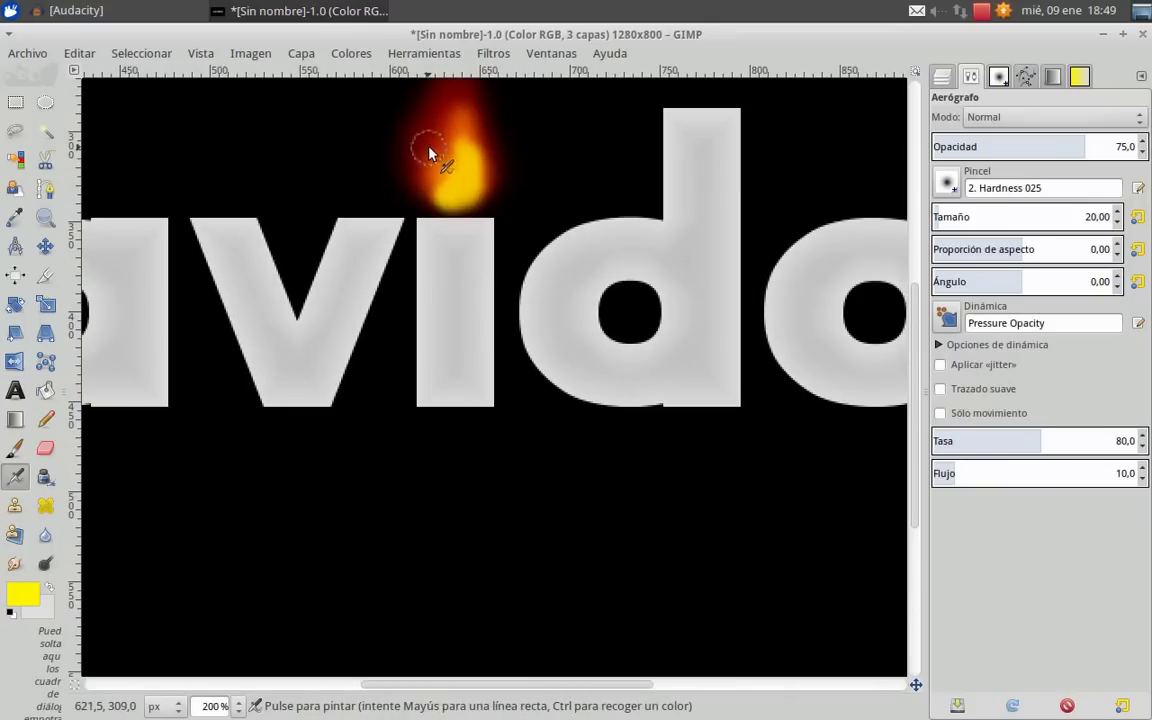
key("ctrl+z")
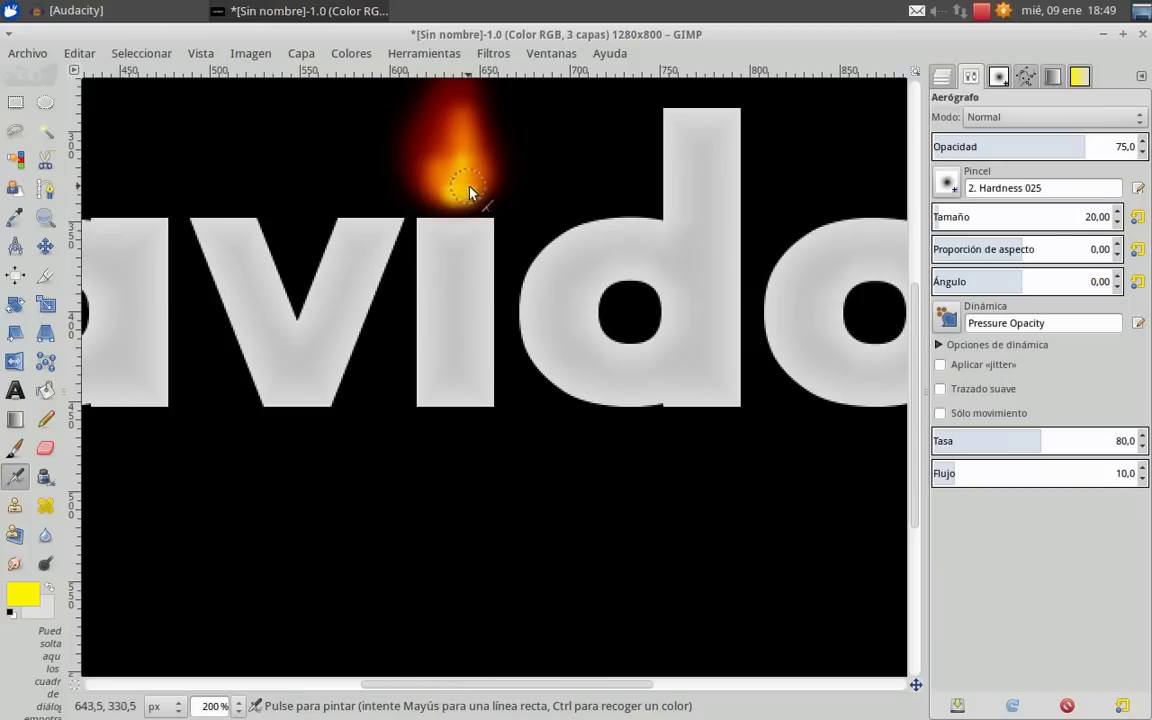
mouse_move(465, 198)
left_mouse_down()
mouse_move(473, 166)
mouse_move(463, 159)
mouse_move(450, 211)
left_mouse_up()
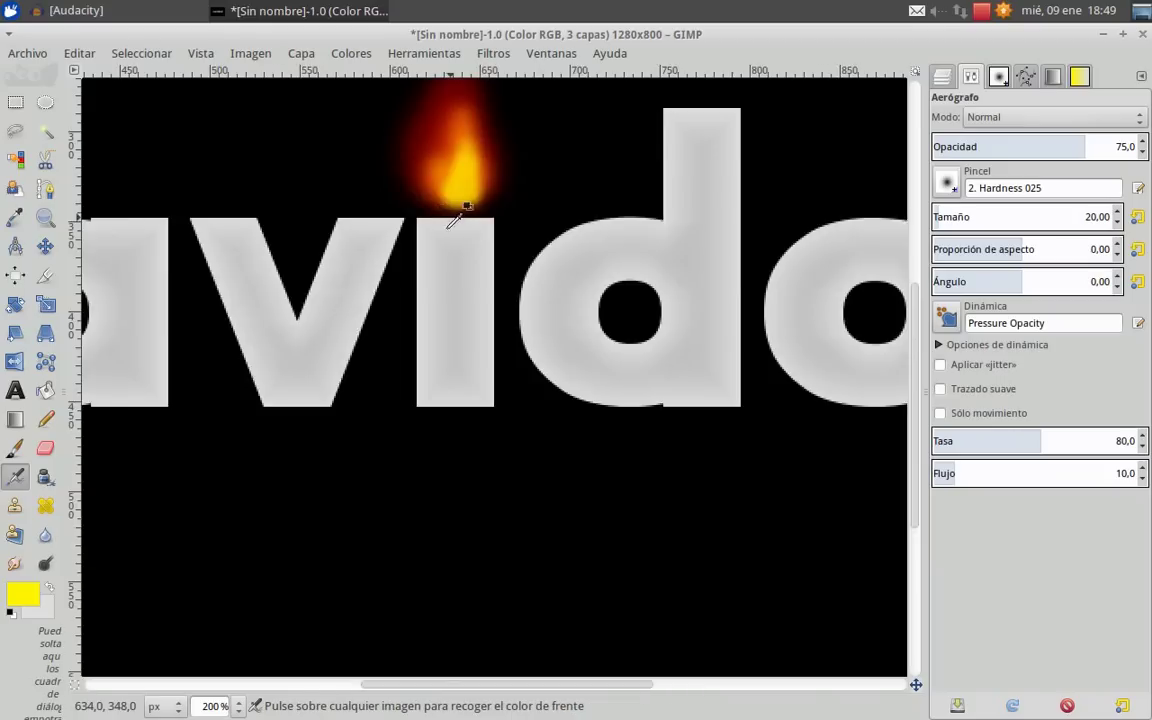
Step: Expand the "navidad" layer to the image size
scroll(452, 220, "down", 2, "ctrl")
scroll(455, 300, "up", 3)
scroll(434, 250, "down", 1, "ctrl")
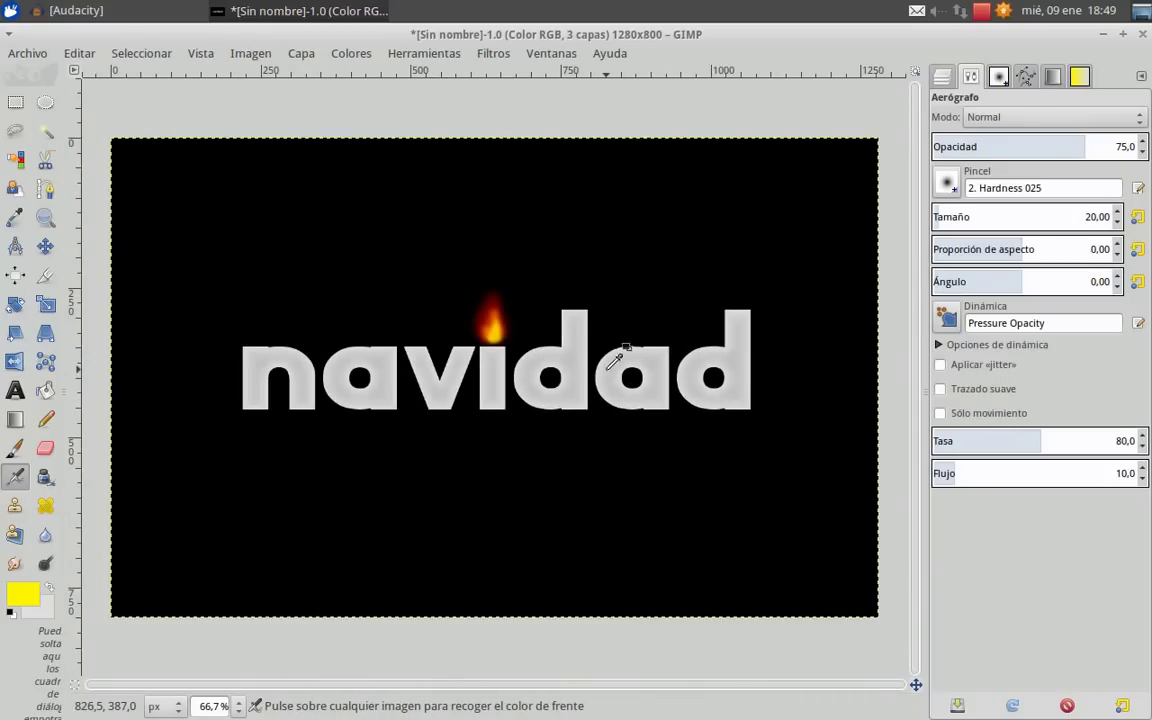
scroll(614, 362, "up", 1, "ctrl")
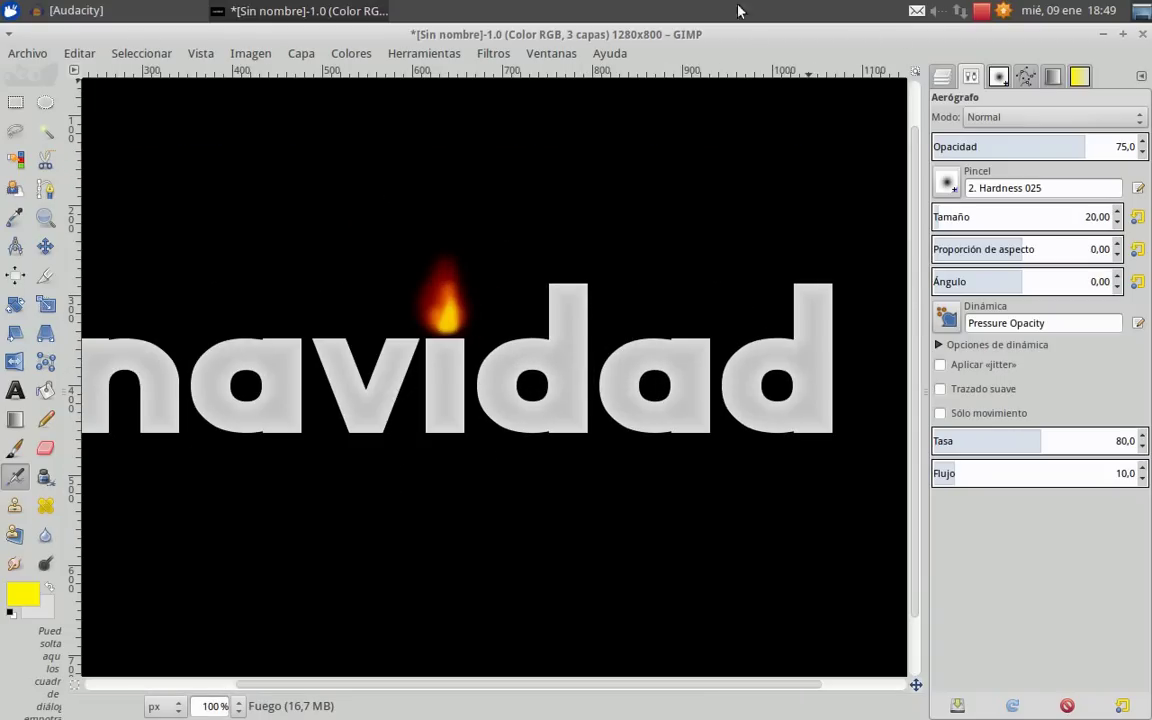
left_click(941, 78)
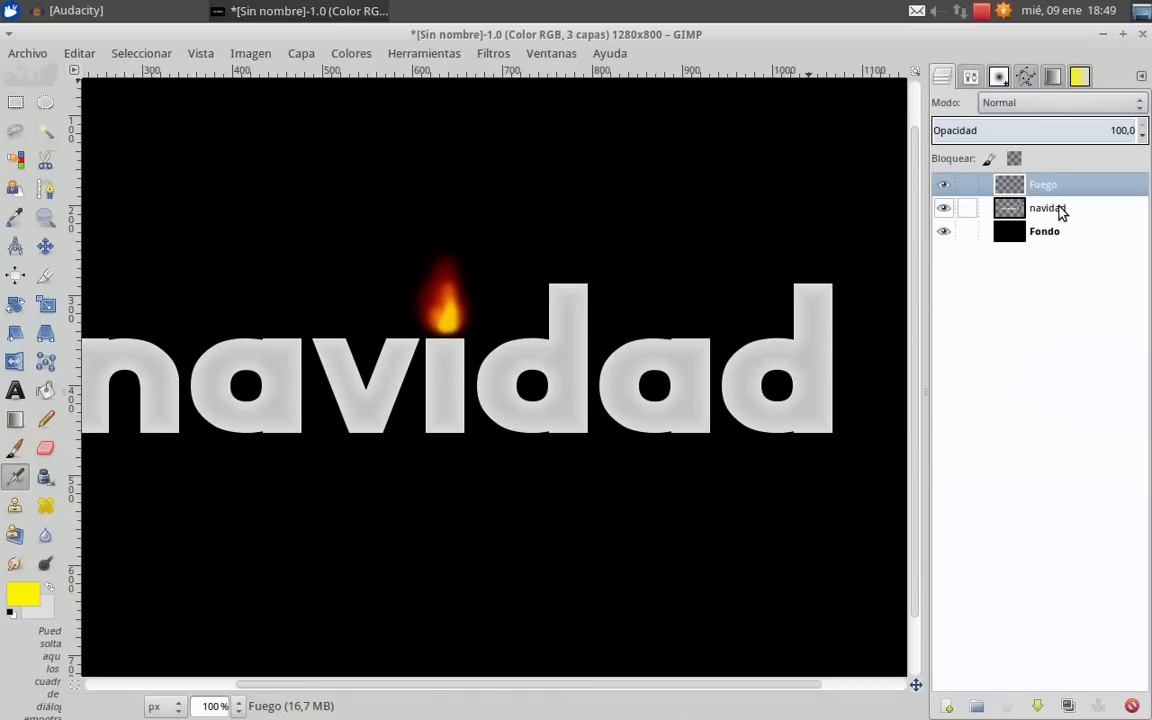
left_click(1050, 208)
left_click(300, 53)
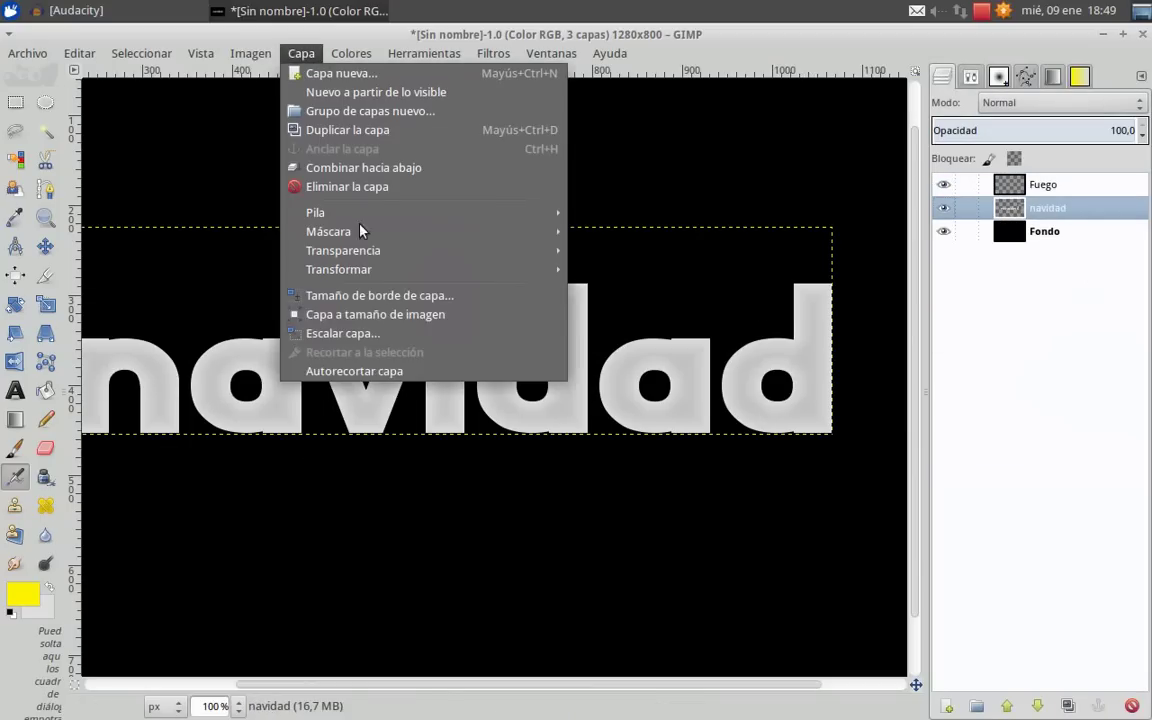
left_click(427, 324)
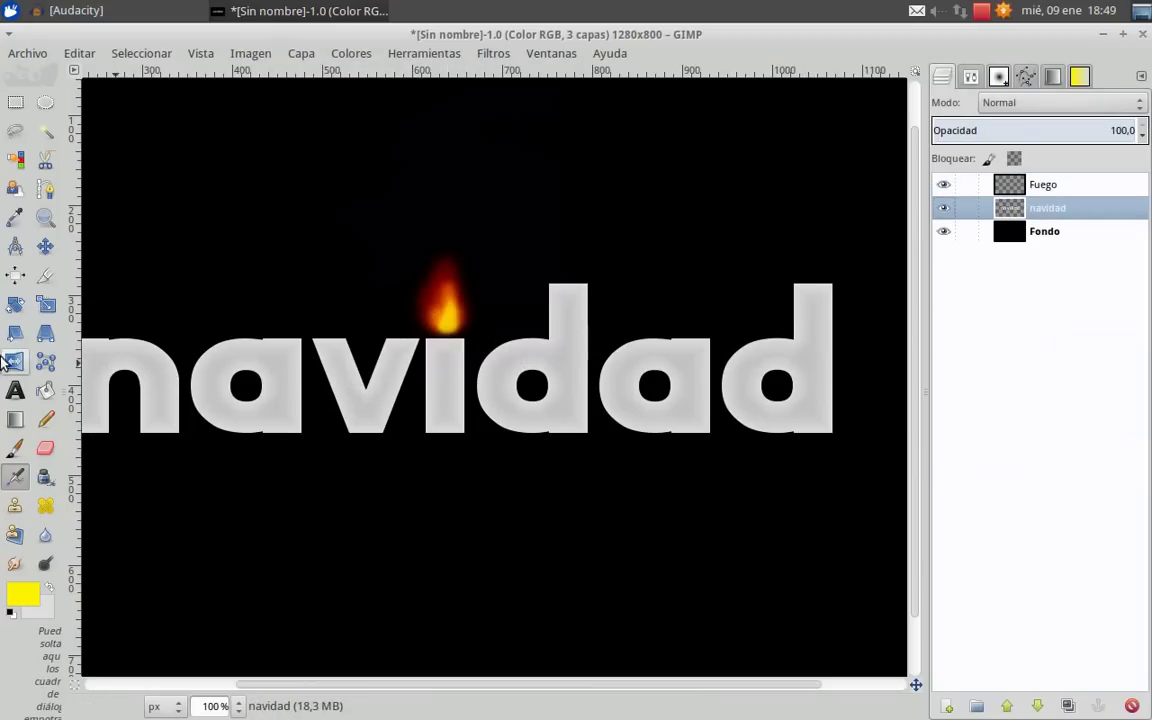
Step: Draw an elliptical selection of about 43 × 4 px across the top edge of the last "d" stem and set the foreground colour to white
left_click(45, 102)
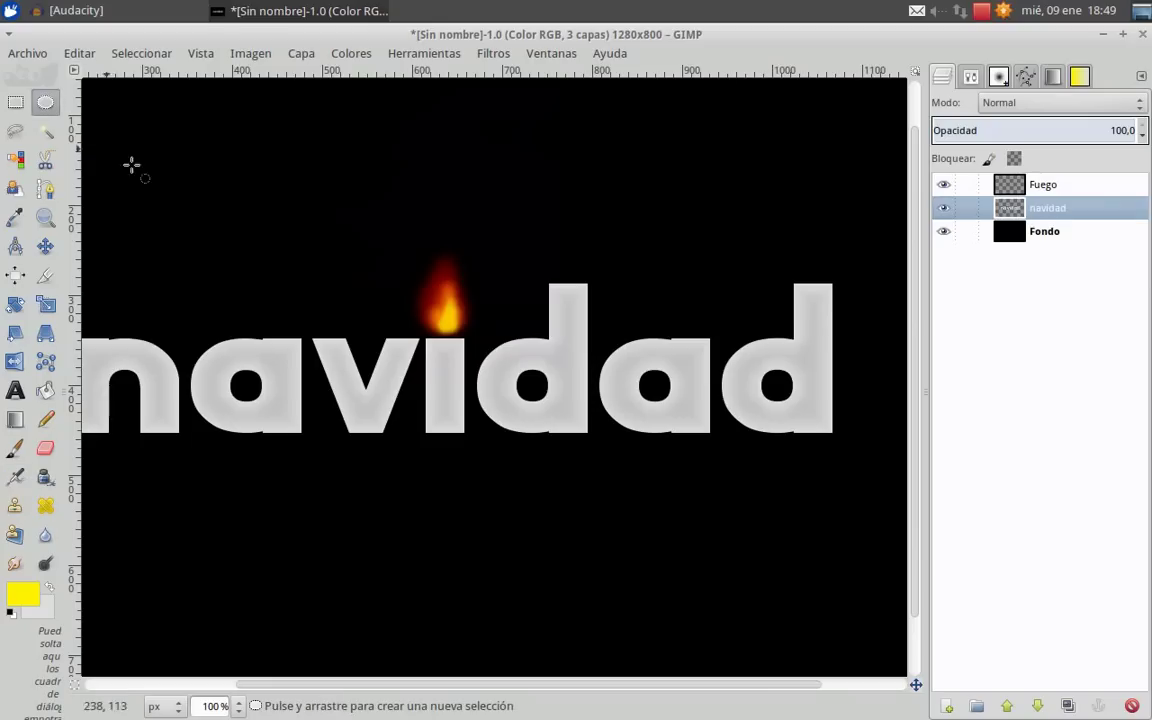
scroll(871, 276, "up", 2)
scroll(871, 276, "up", 3)
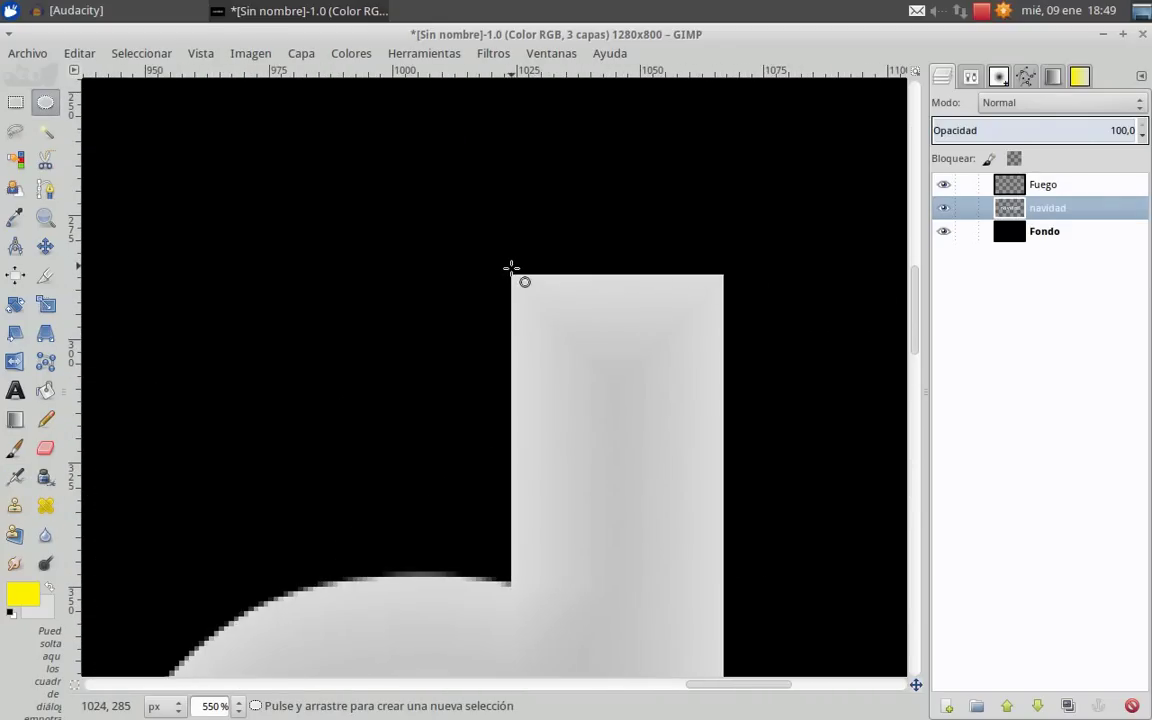
left_click_drag(509, 274, 725, 292)
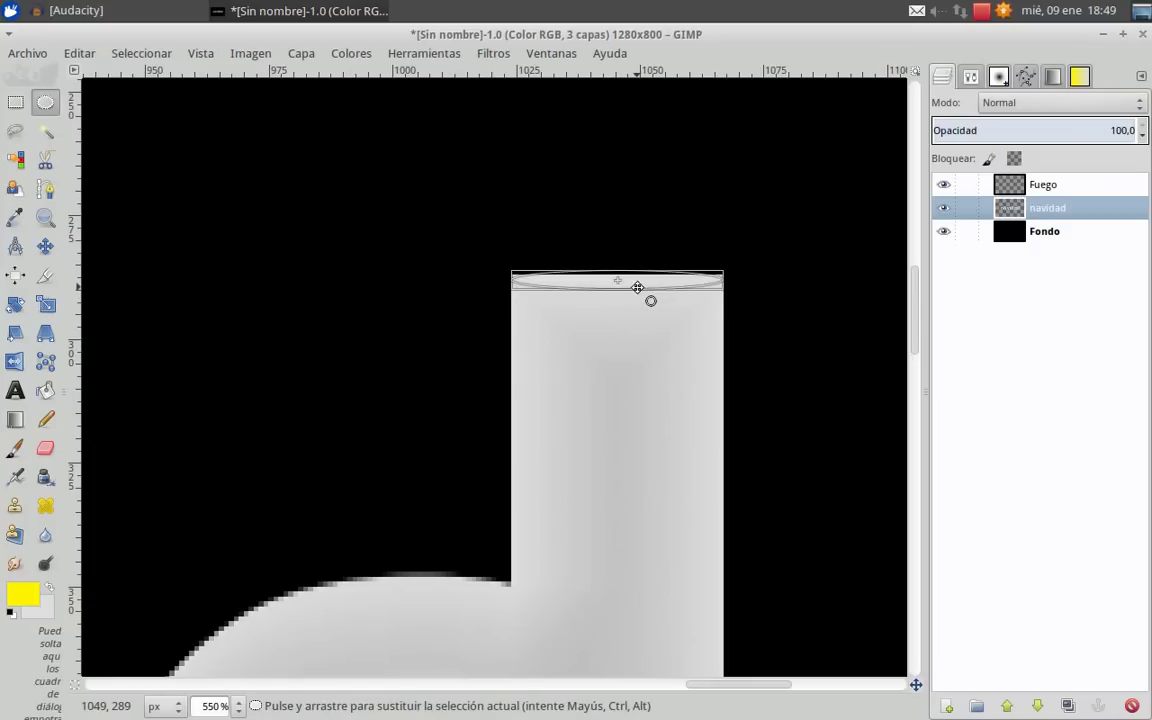
left_click(25, 595)
left_click(538, 256)
left_click(714, 301)
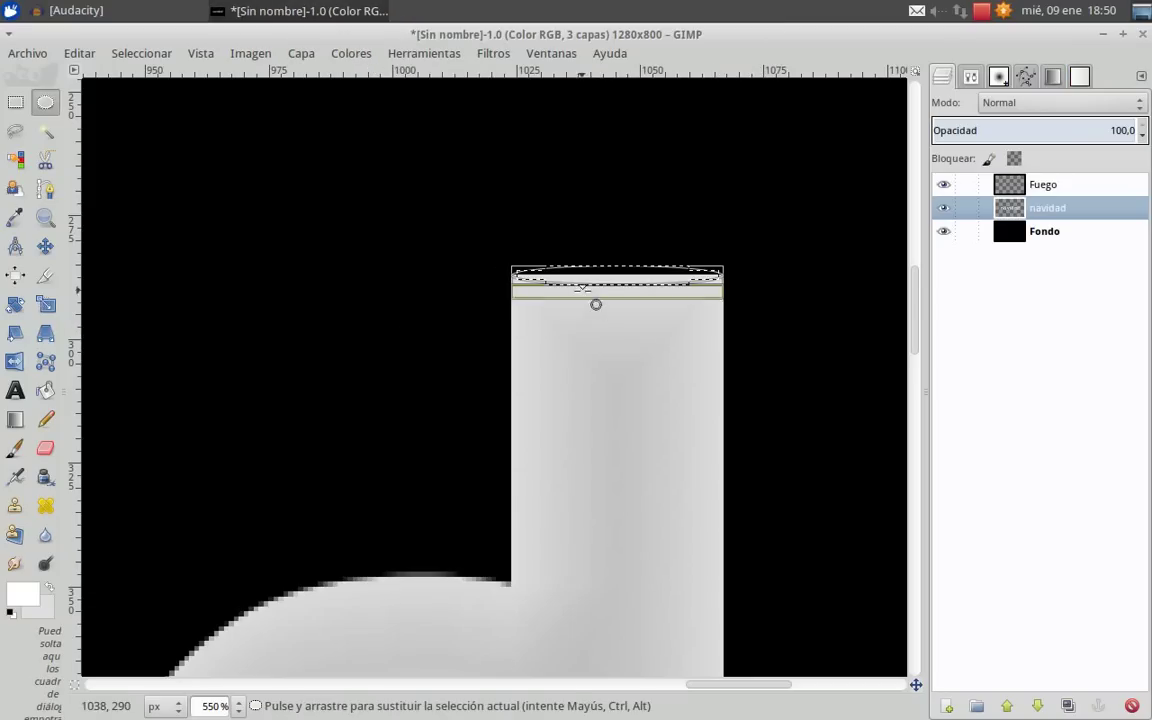
Step: Bucket-fill the whole selection on the last "d" with the white foreground colour, and clear the selection
left_click(45, 391)
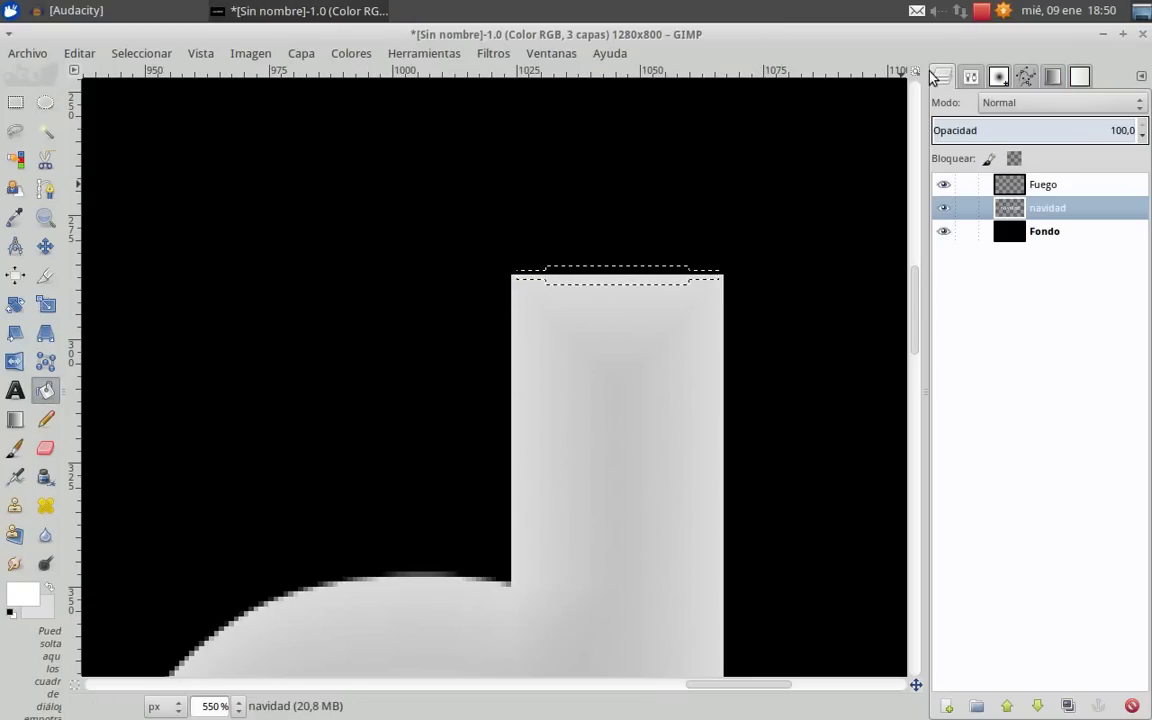
left_click(970, 77)
left_click(953, 296)
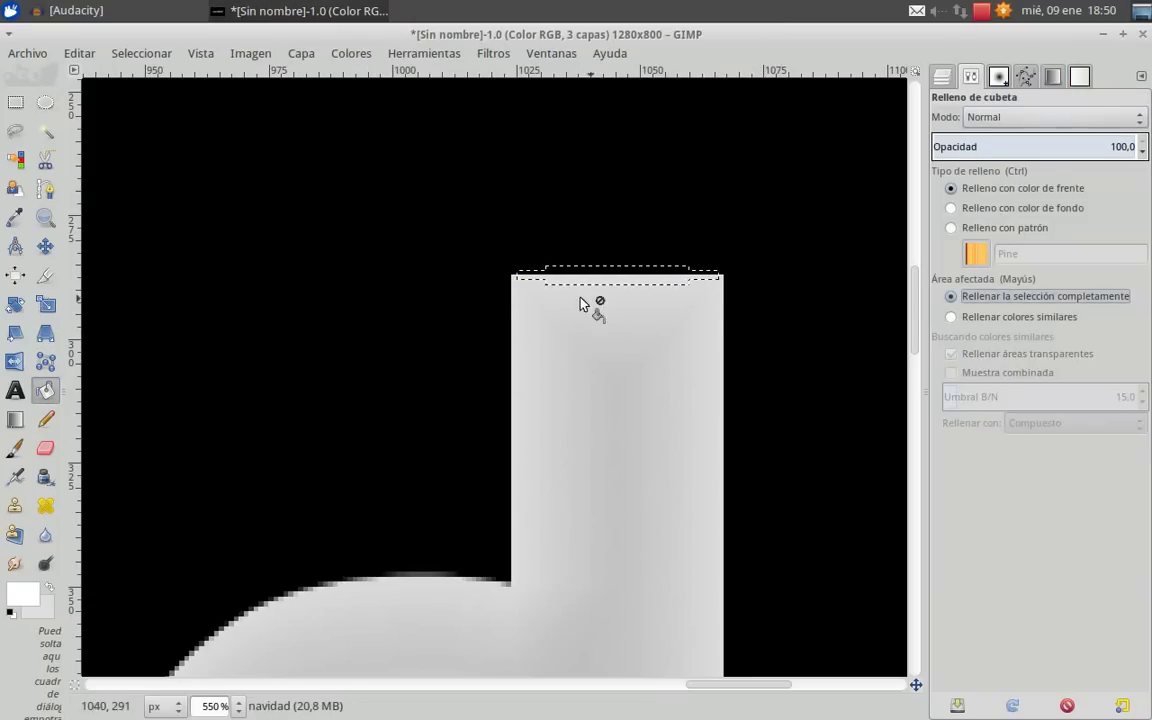
left_click(557, 284)
left_click(153, 55)
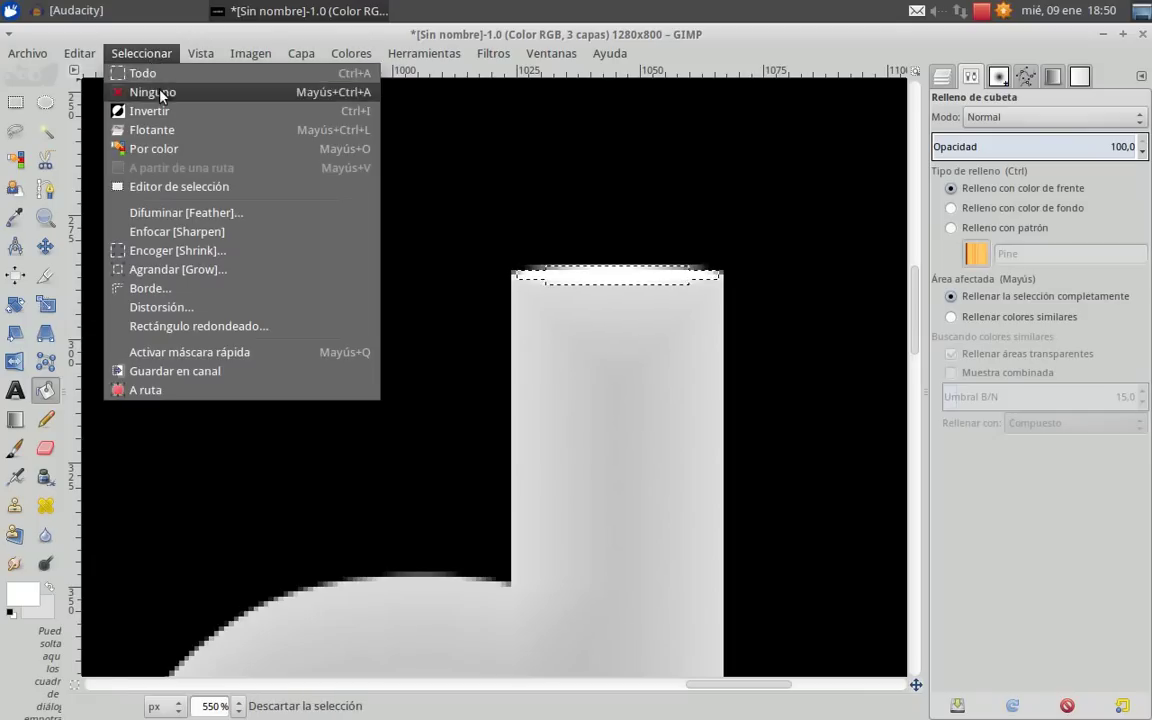
left_click(134, 93)
Step: Draw a thin elliptical selection across the top edge of the last "a" stem and adjust its height
scroll(300, 225, "down", 3, "ctrl")
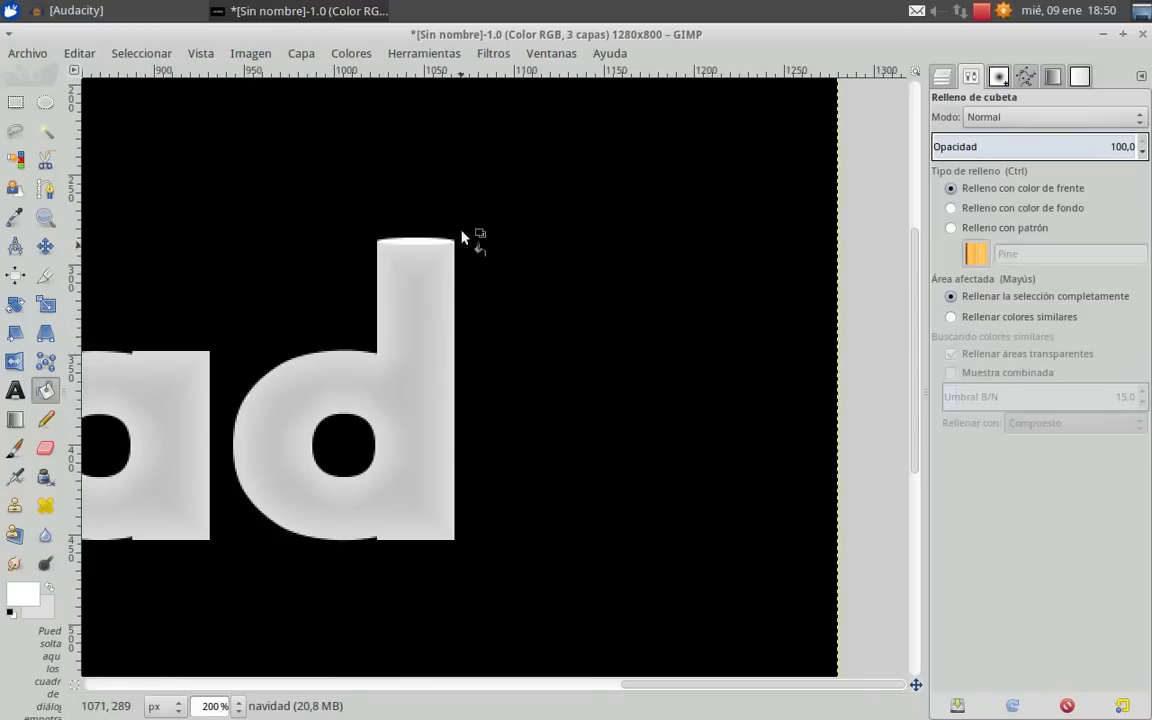
scroll(607, 339, "left", 8)
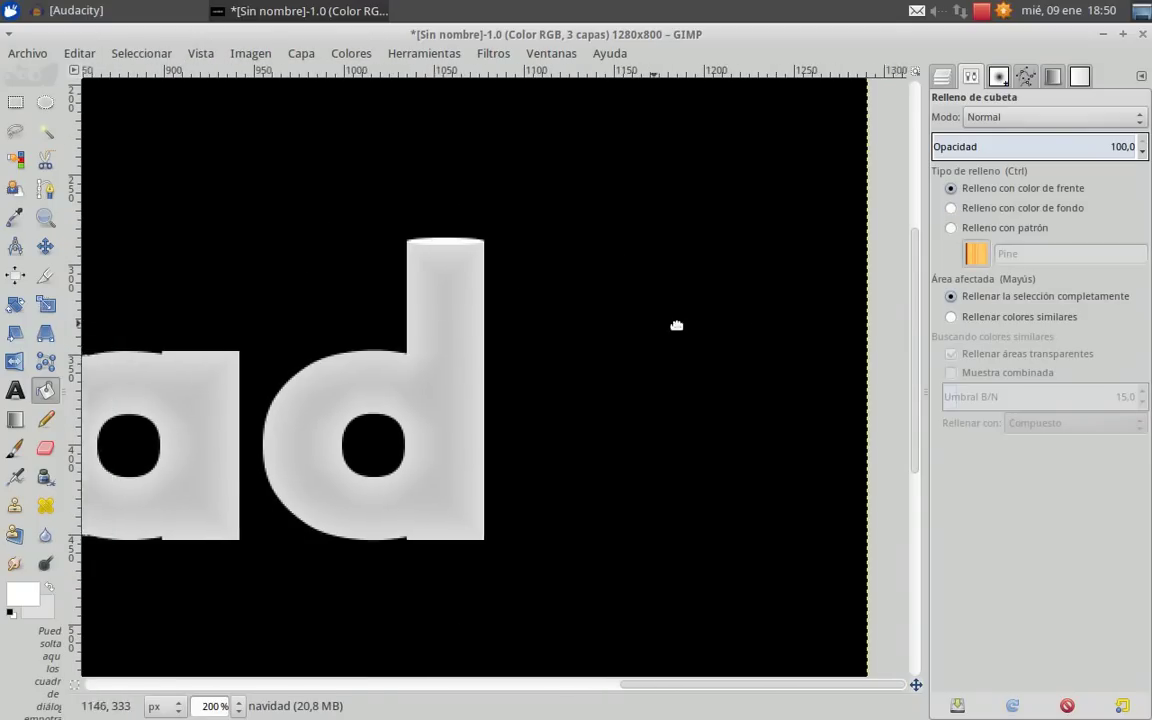
scroll(535, 352, "up", 4)
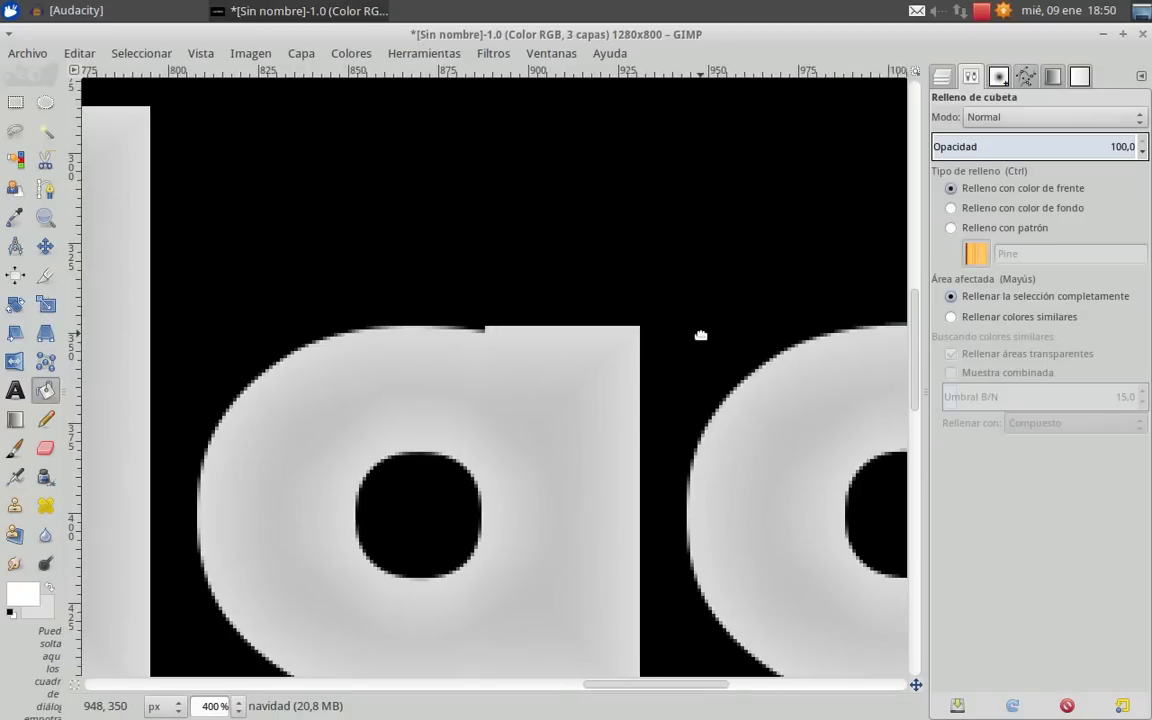
left_click(45, 103)
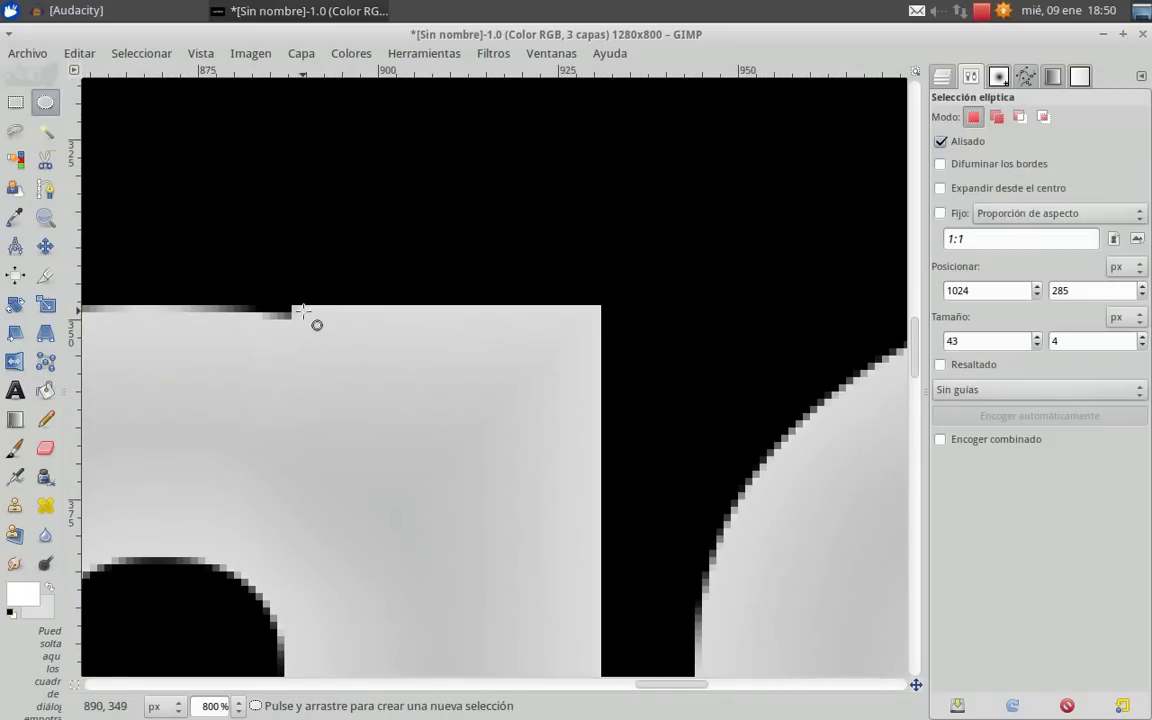
scroll(277, 314, "up", 1)
left_click_drag(294, 302, 718, 308)
left_click_drag(522, 301, 527, 294)
Step: Fill the selection on the last "a" with white and clear the selection
left_click(45, 390)
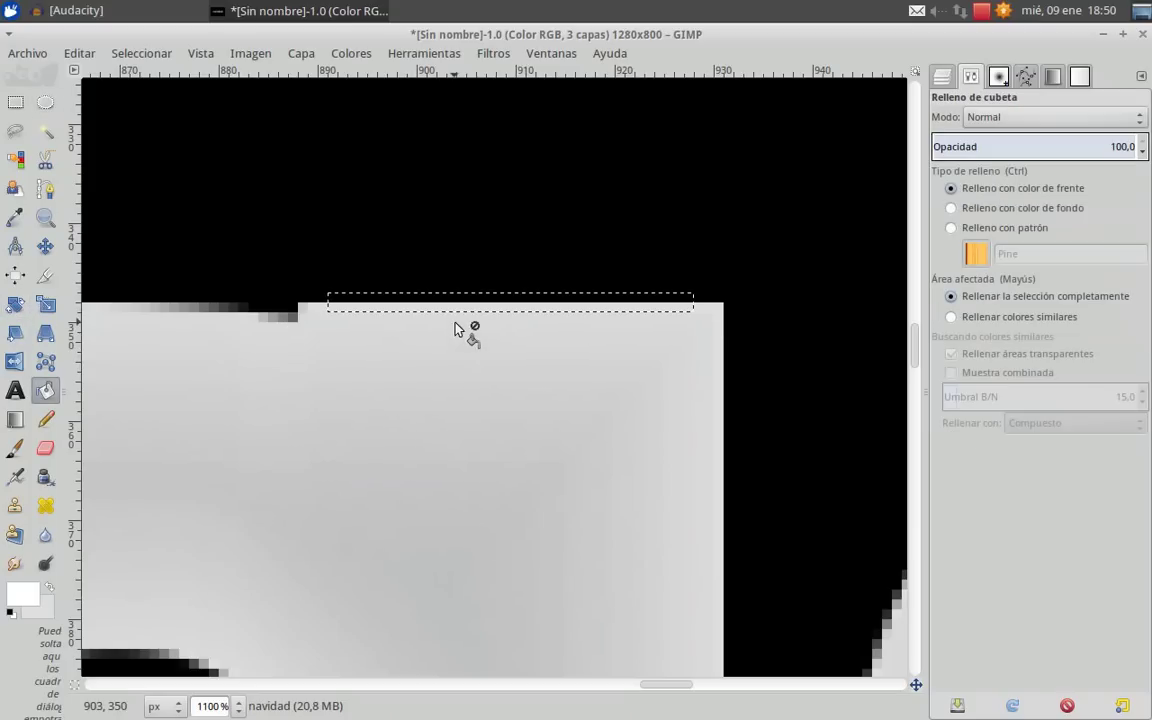
left_click(455, 305)
left_click(140, 53)
left_click(152, 95)
Step: Draw an elliptical selection of about 46 × 3 px across the top edge of the first "d" stem
scroll(187, 168, "down", 1, "ctrl")
scroll(187, 168, "down", 3, "ctrl")
left_click_drag(117, 174, 652, 344)
scroll(417, 142, "up", 1, "ctrl")
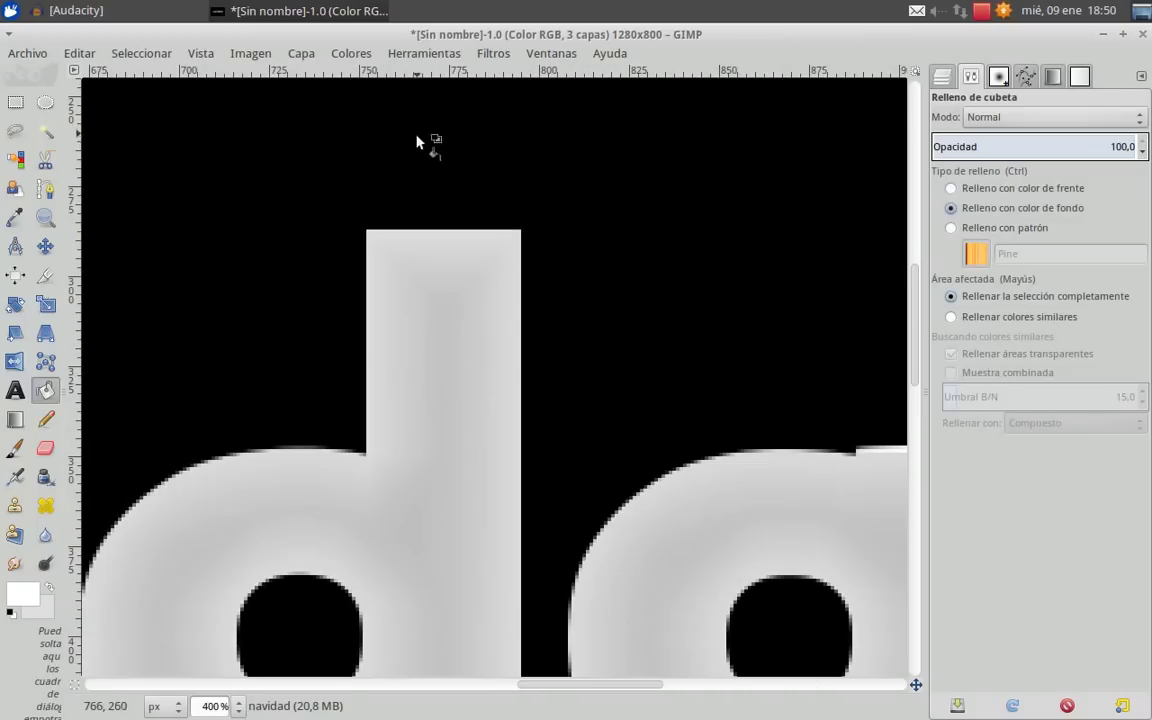
left_click(45, 102)
left_click_drag(362, 212, 562, 241)
Step: Resize the elliptical selection on the first "d" to 43 × 2 px at position 752, 286 so it matches the stem's width
scroll(329, 226, "up", 2, "ctrl")
scroll(712, 240, "up", 1, "ctrl")
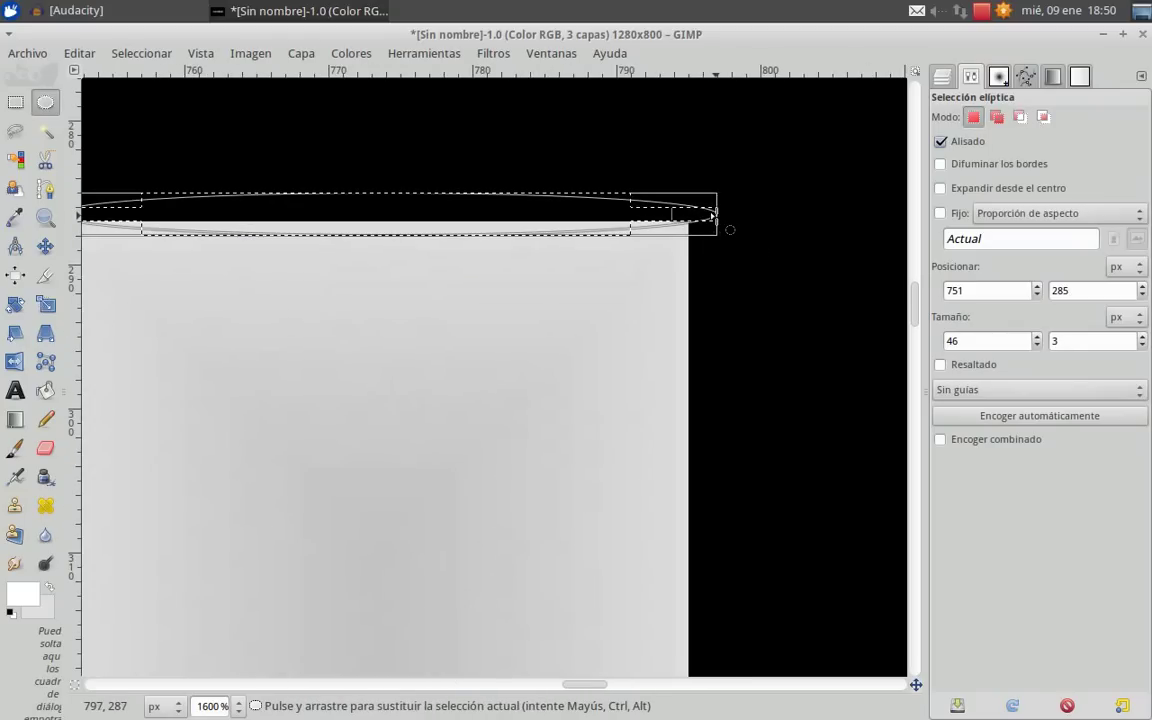
left_click_drag(694, 216, 663, 211)
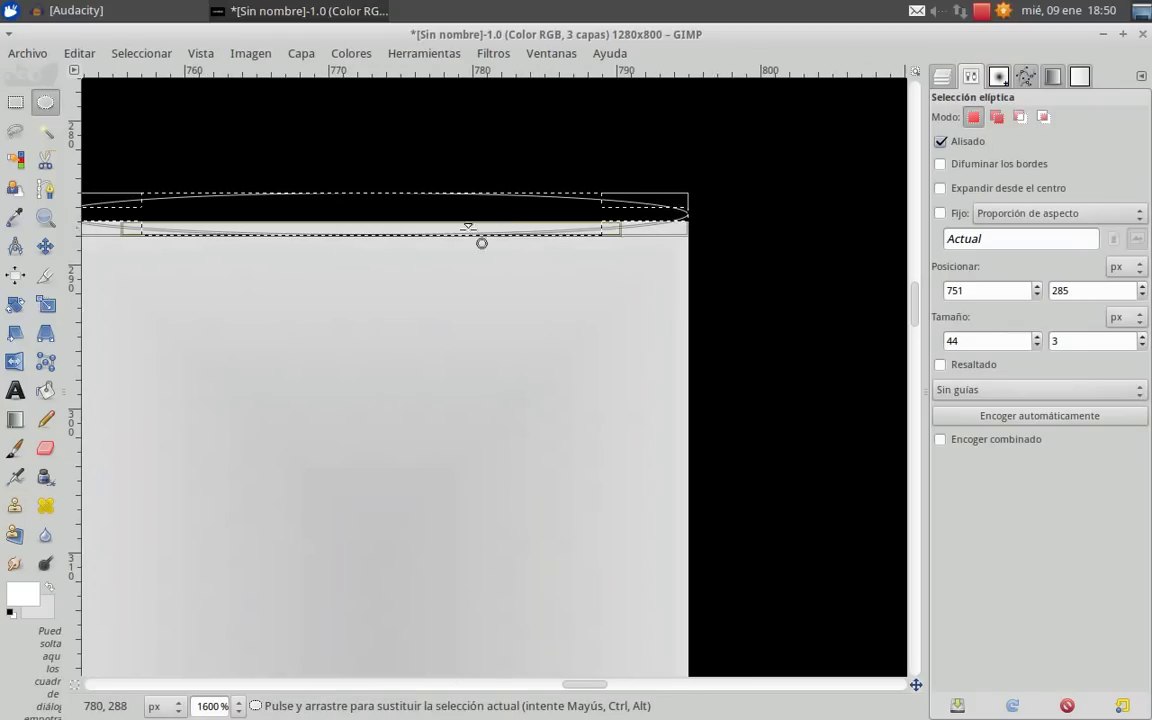
left_click_drag(511, 213, 500, 221)
left_click_drag(255, 223, 679, 220)
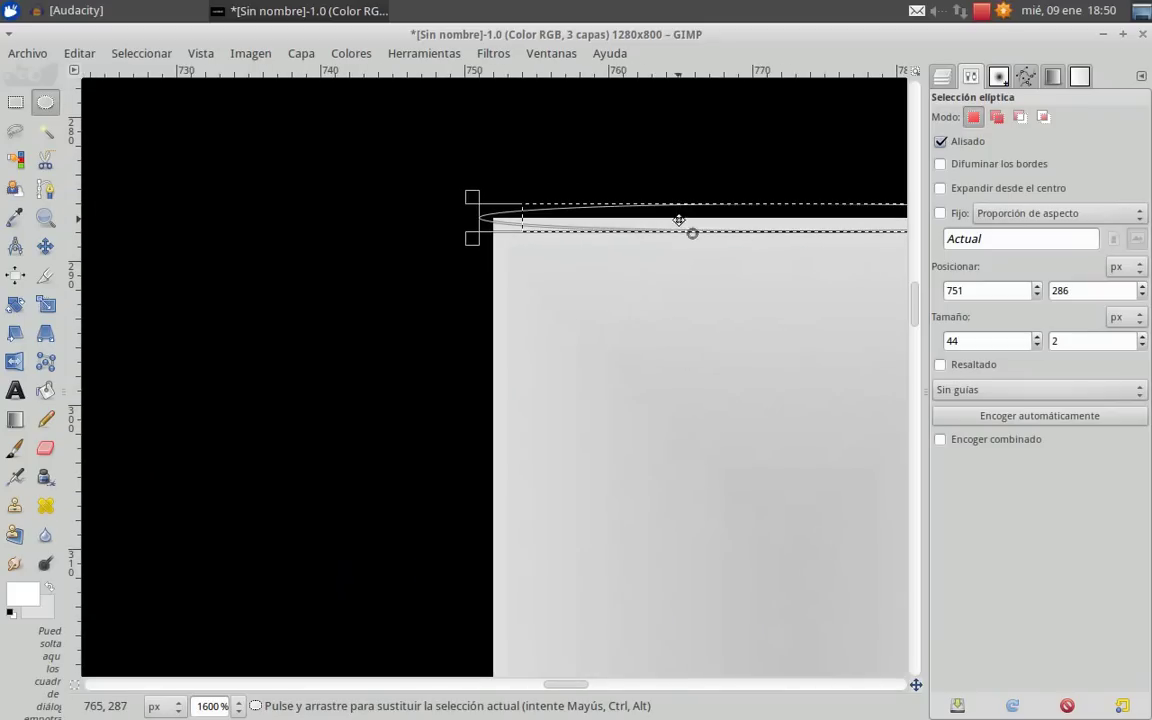
left_click_drag(478, 214, 490, 219)
Step: Fill the selection at the top of the first "d" stem with white
scroll(673, 337, "down", 3, "ctrl")
scroll(673, 337, "right", 3)
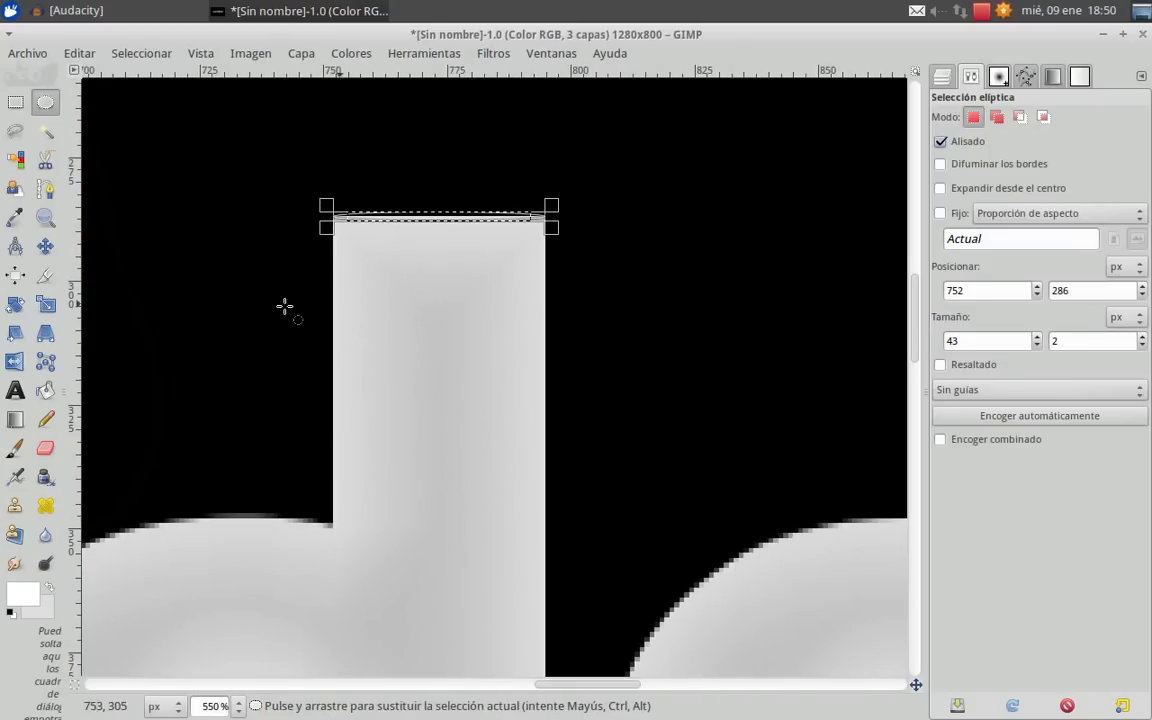
left_click(45, 390)
left_click(390, 218)
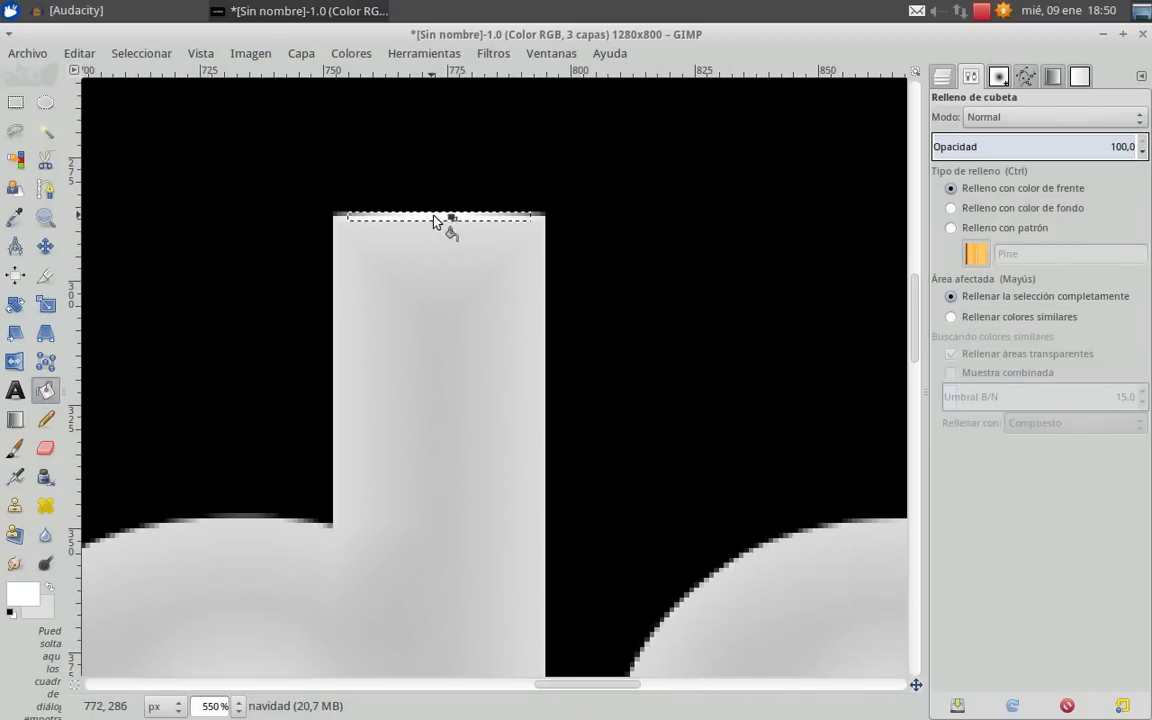
Step: Clear the selection on the first "d", then draw an elliptical selection across the top edge of the "i" and fill it with white
left_click(148, 63)
left_click(149, 95)
scroll(316, 360, "left", 5)
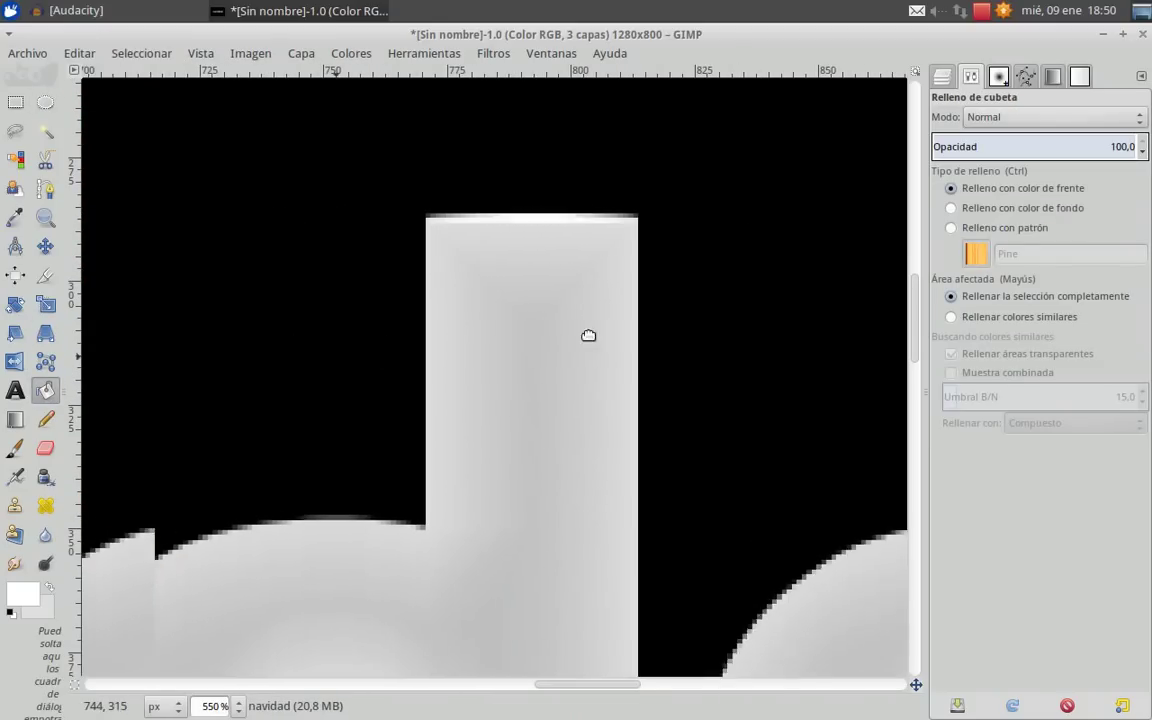
scroll(655, 278, "down", 1)
scroll(355, 373, "down", 3)
scroll(520, 240, "left", 6)
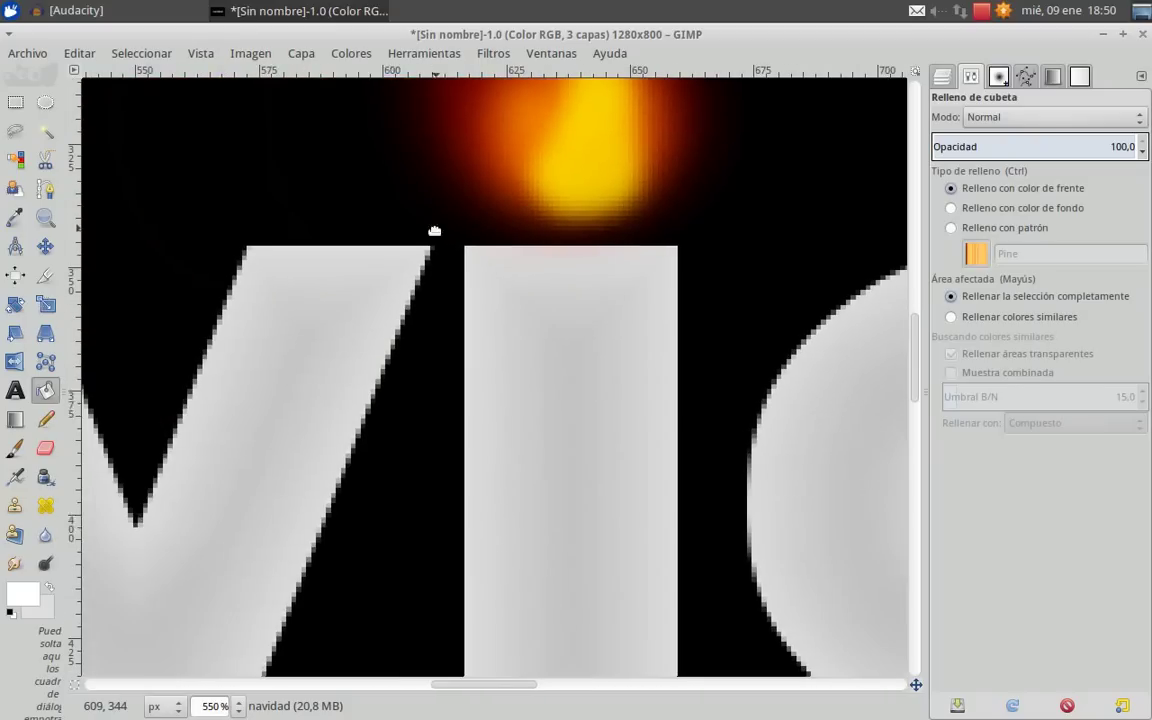
left_click(44, 104)
left_click_drag(463, 232, 682, 258)
left_click_drag(591, 244, 589, 249)
left_click(44, 389)
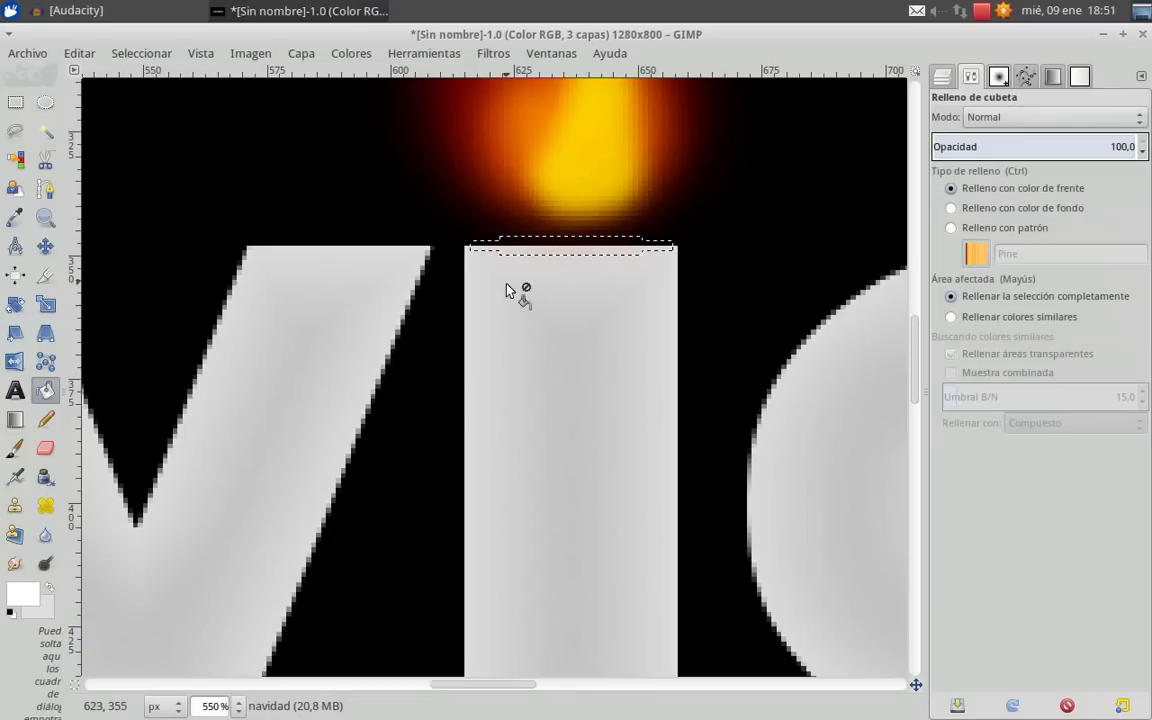
left_click(545, 253)
Step: Make a 37 × 4 px elliptical selection at 571, 346 across the top of the "v"'s right arm and fill it with white
scroll(770, 262, "left", 3)
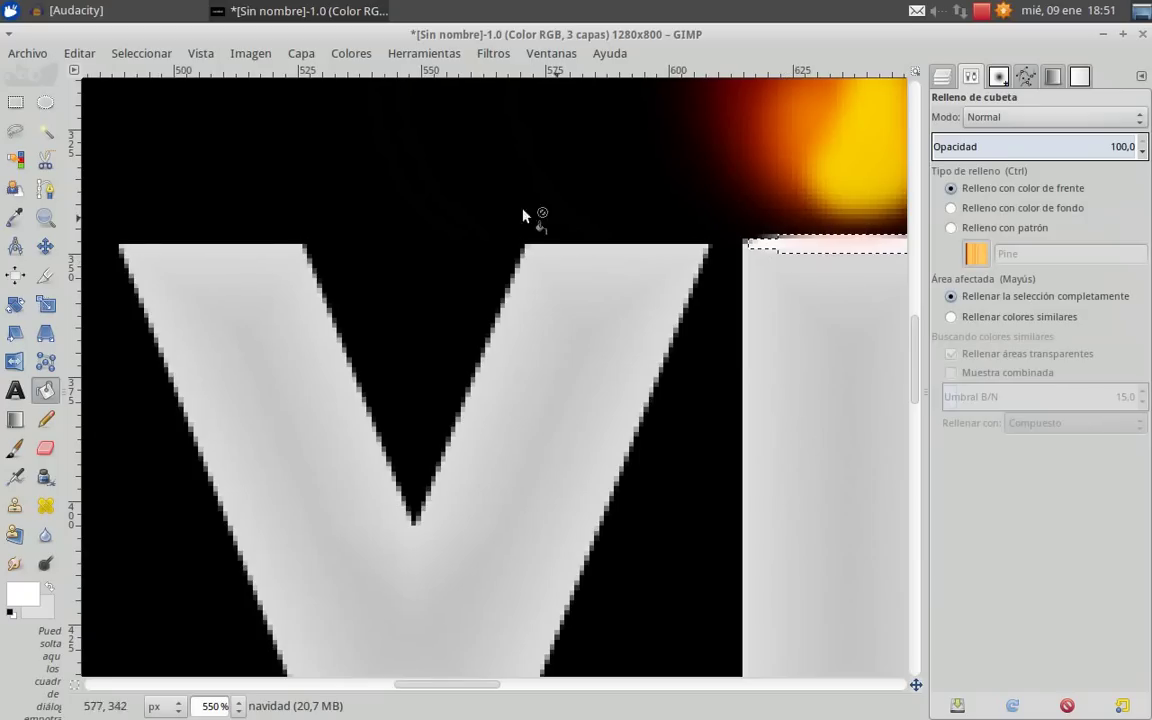
left_click(44, 102)
left_click_drag(527, 238, 708, 258)
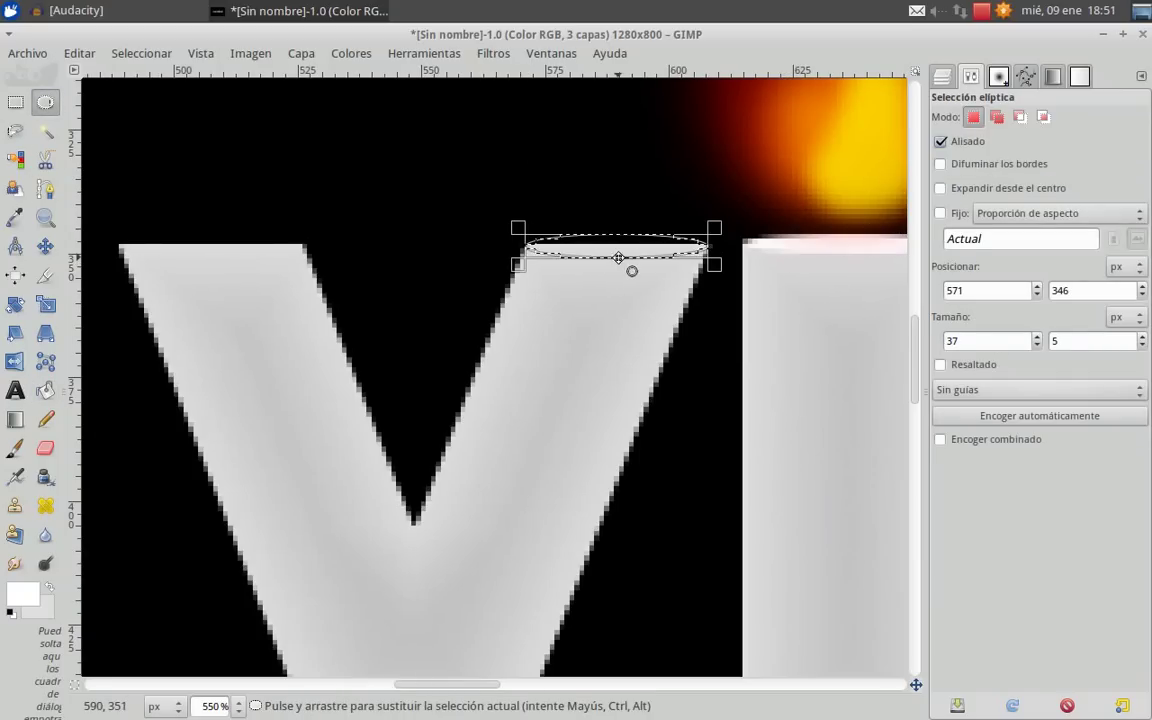
scroll(617, 251, "up", 2)
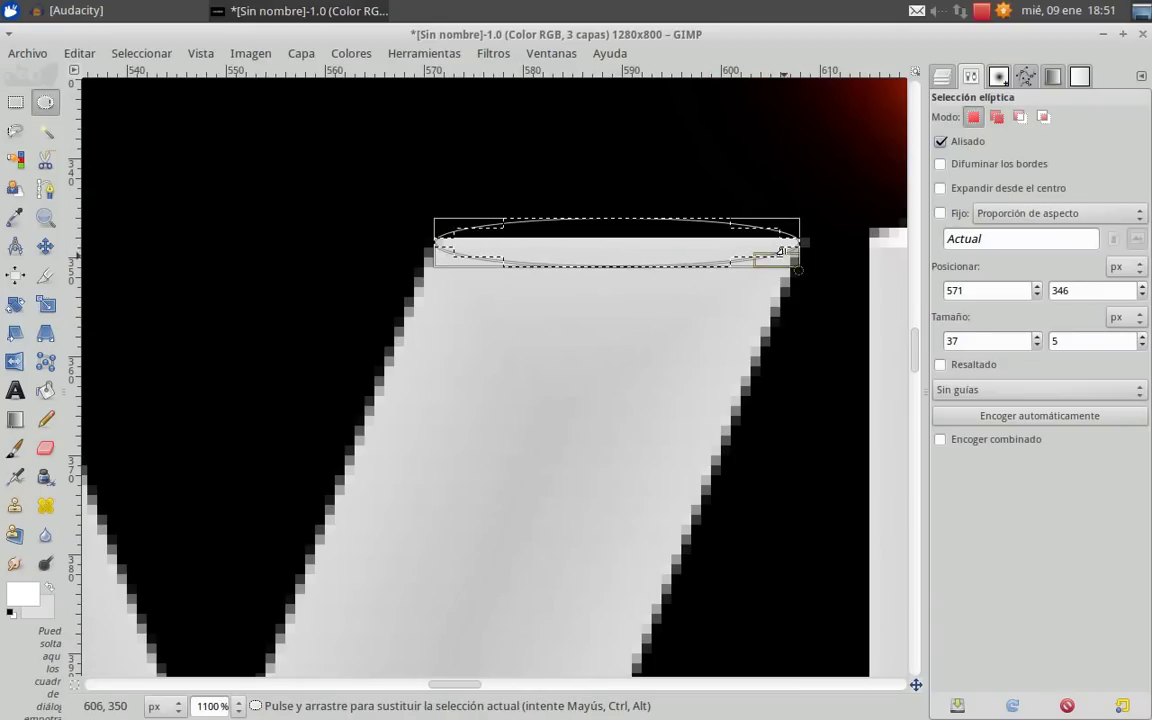
left_click_drag(670, 270, 648, 260)
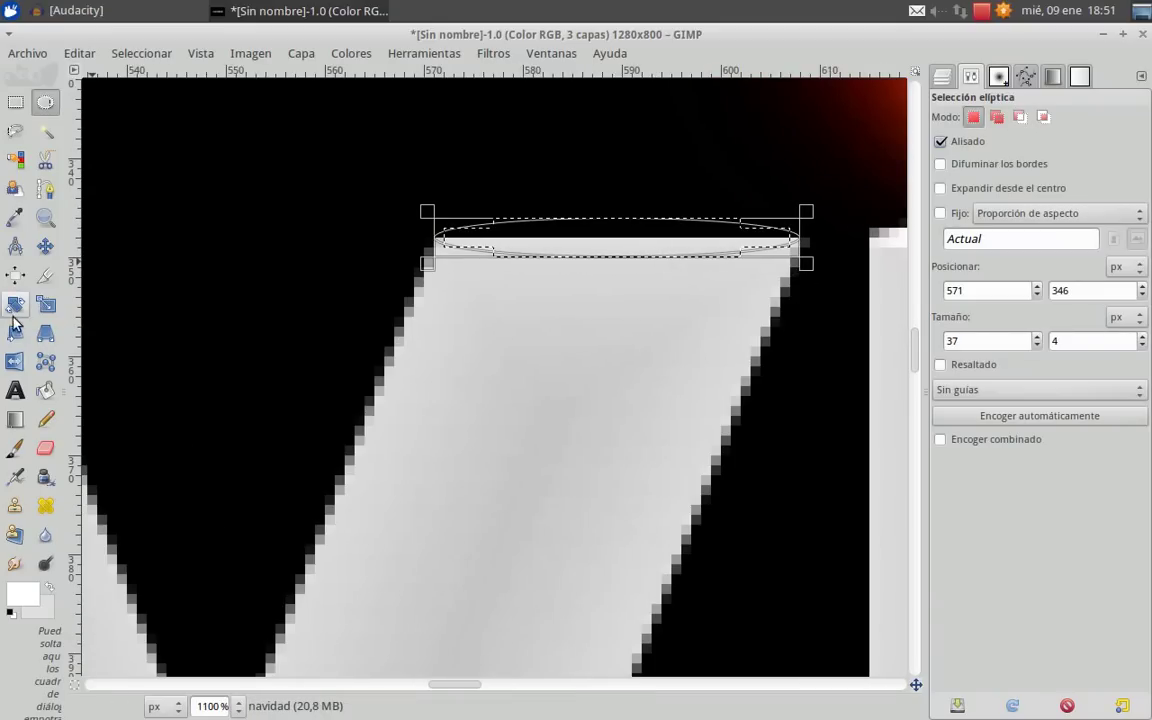
left_click(45, 390)
left_click(679, 244)
Step: Draw an elliptical selection across the top of the "v"'s left arm and adjust it to 37 × 4 px at 489, 346
scroll(563, 318, "down", 3)
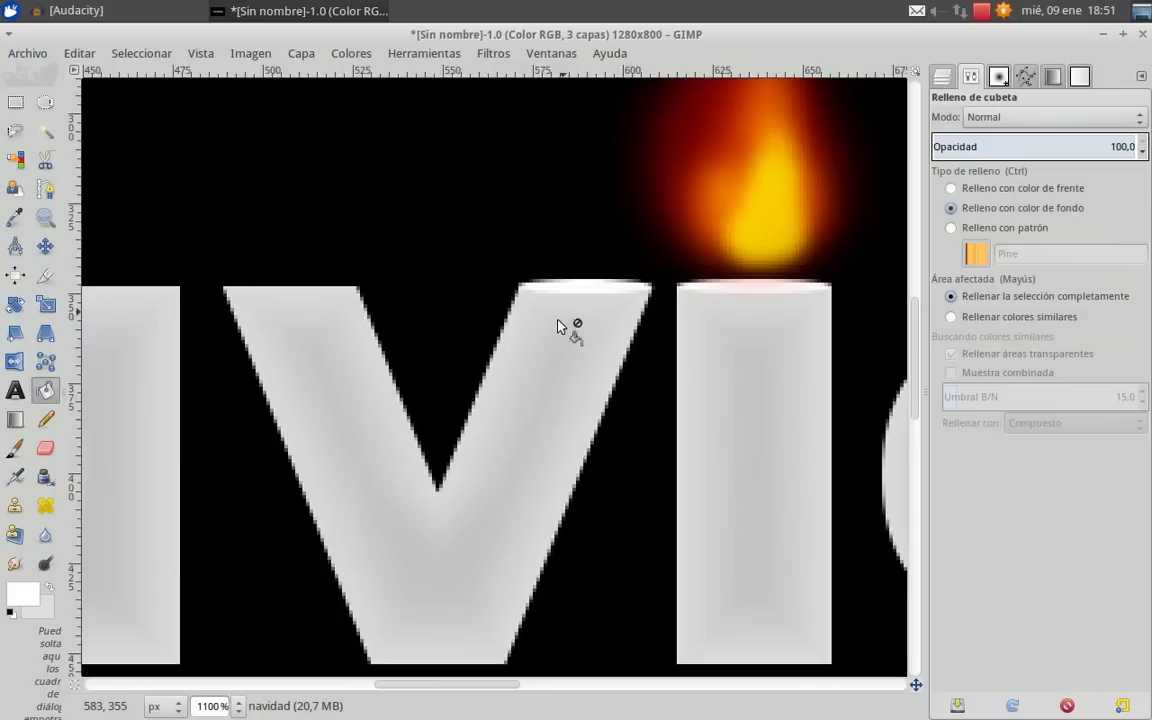
scroll(563, 318, "down", 1)
left_click_drag(405, 244, 636, 268)
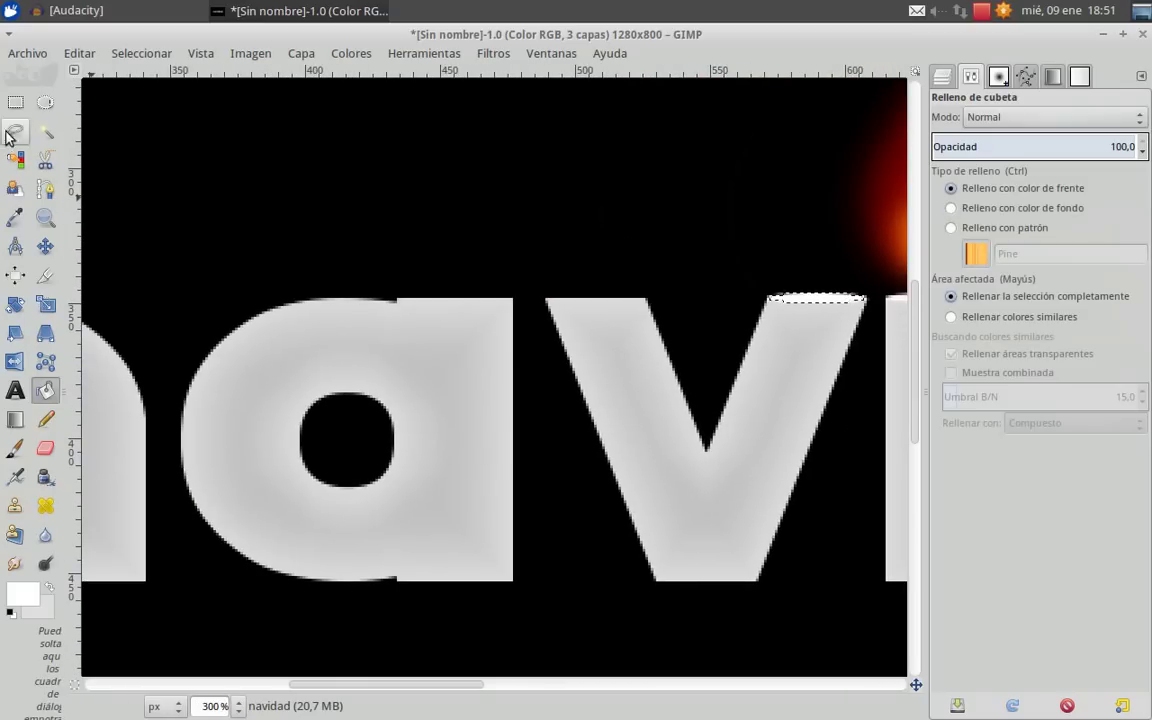
left_click(45, 104)
left_click_drag(545, 291, 645, 326)
key("plus")
key("plus")
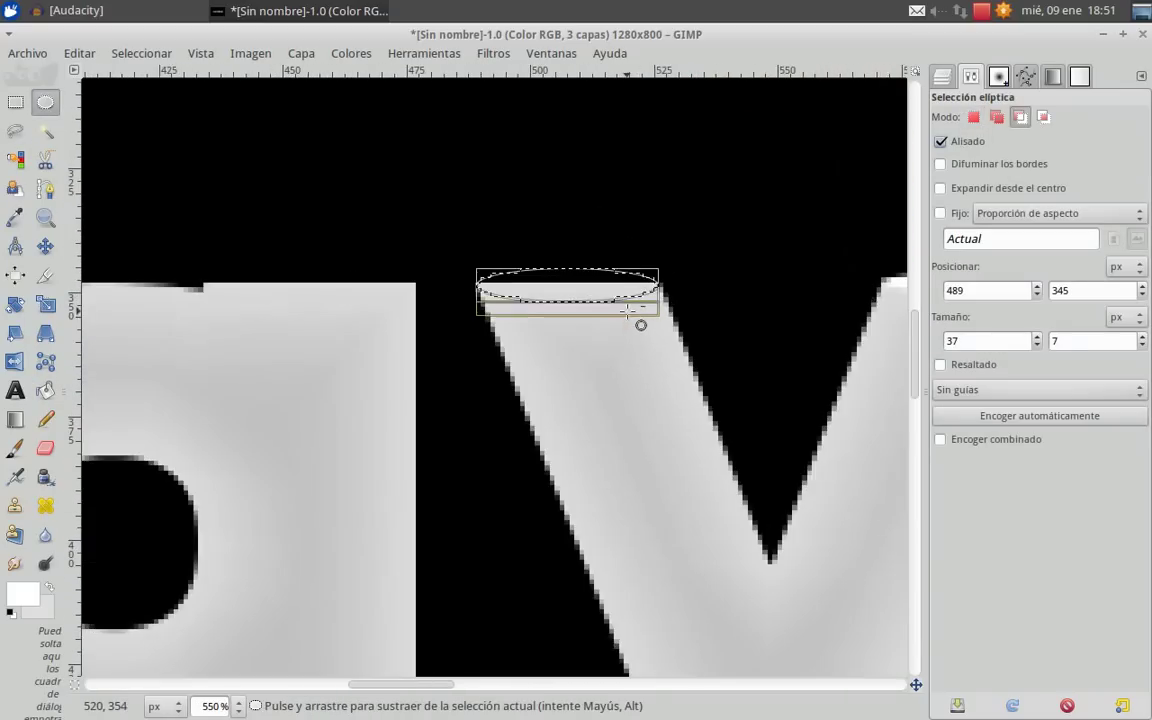
key("plus")
left_click_drag(519, 257, 533, 284)
Step: Fill the selection on the "v"'s left arm with white and clear the selection
left_click(45, 390)
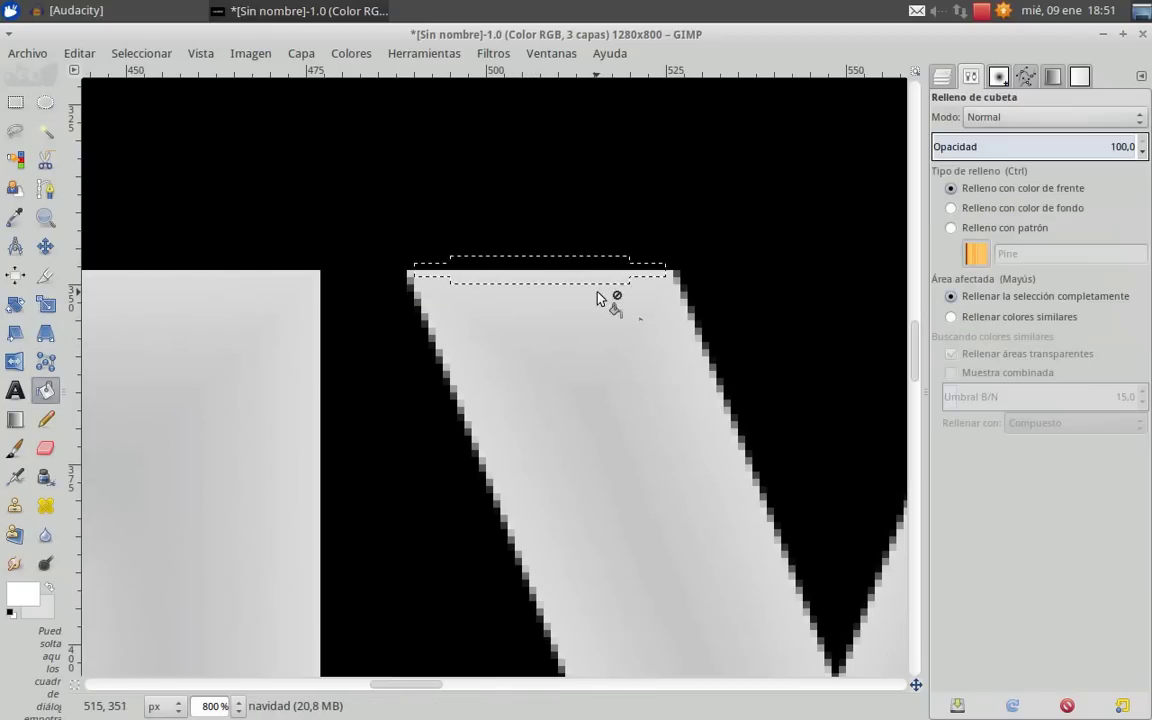
left_click(414, 274)
left_click(141, 54)
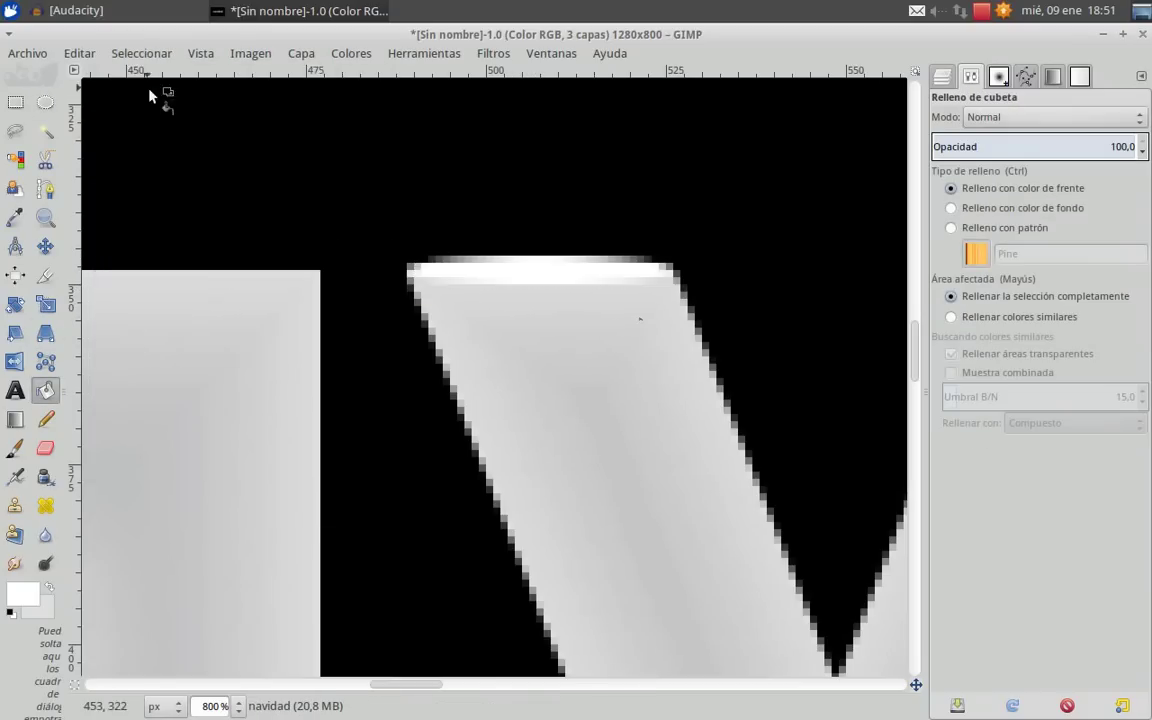
left_click(151, 92)
Step: Make a 43 × 4 px elliptical selection at 434, 346 on top of the first "a" stem and fill it with white
left_click_drag(374, 295, 773, 310)
left_click(46, 102)
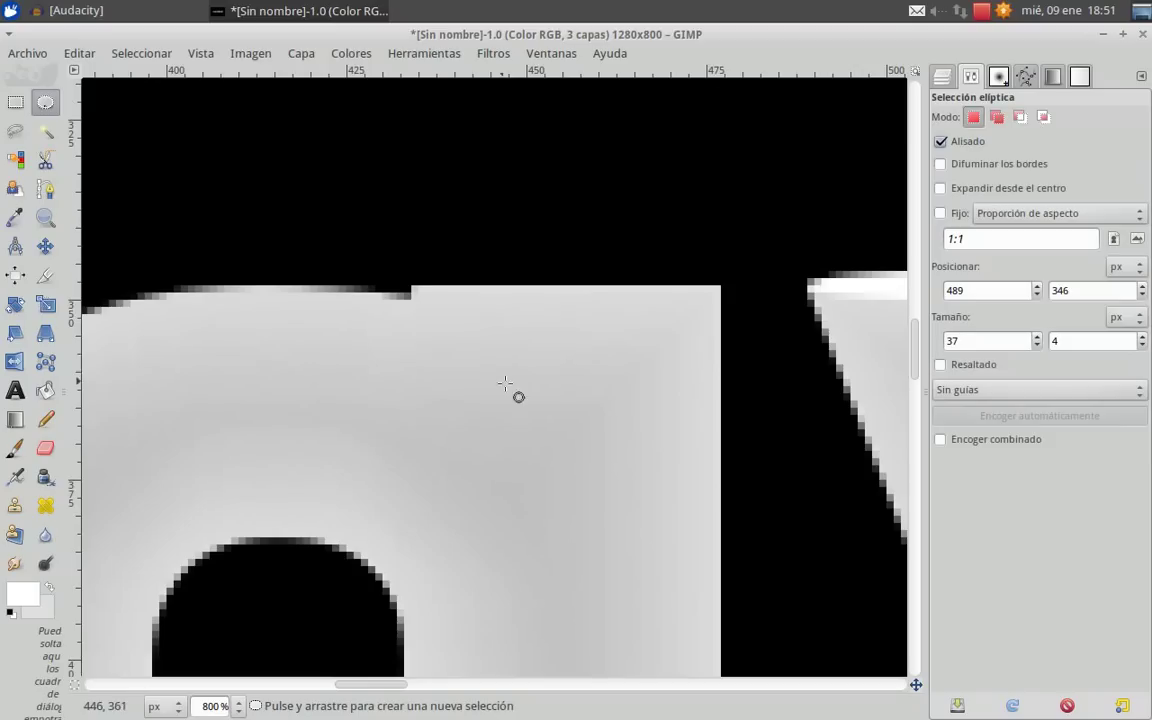
left_click_drag(414, 274, 722, 302)
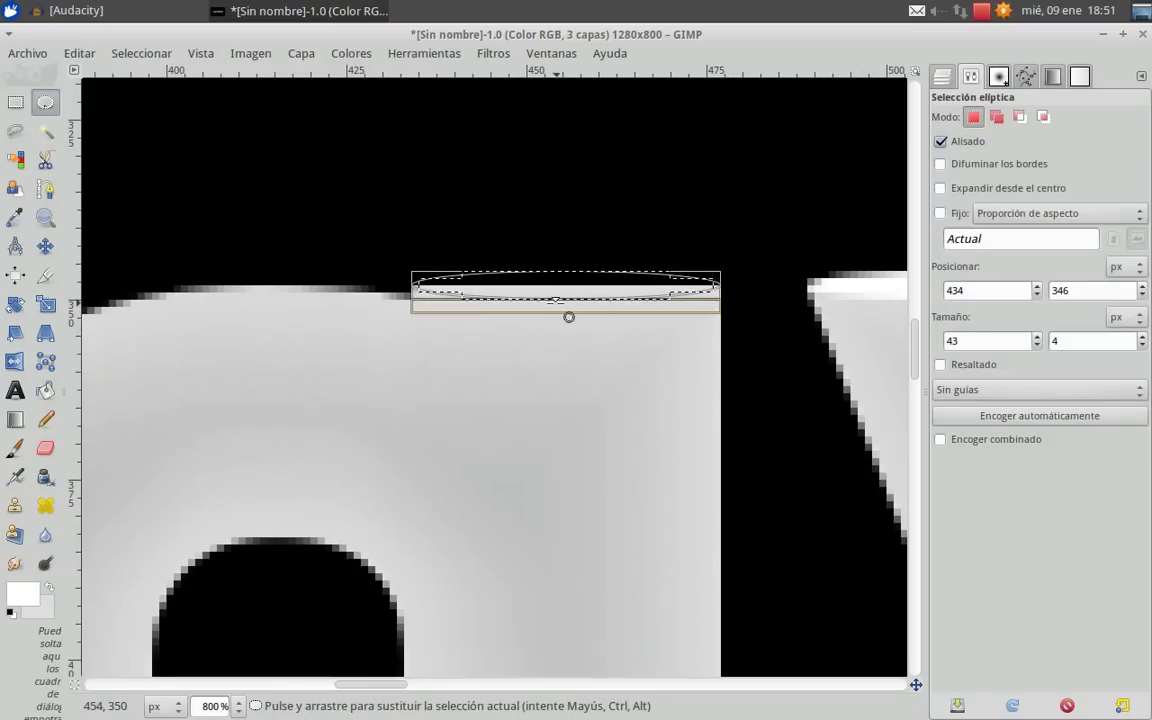
left_click(46, 390)
left_click(571, 324)
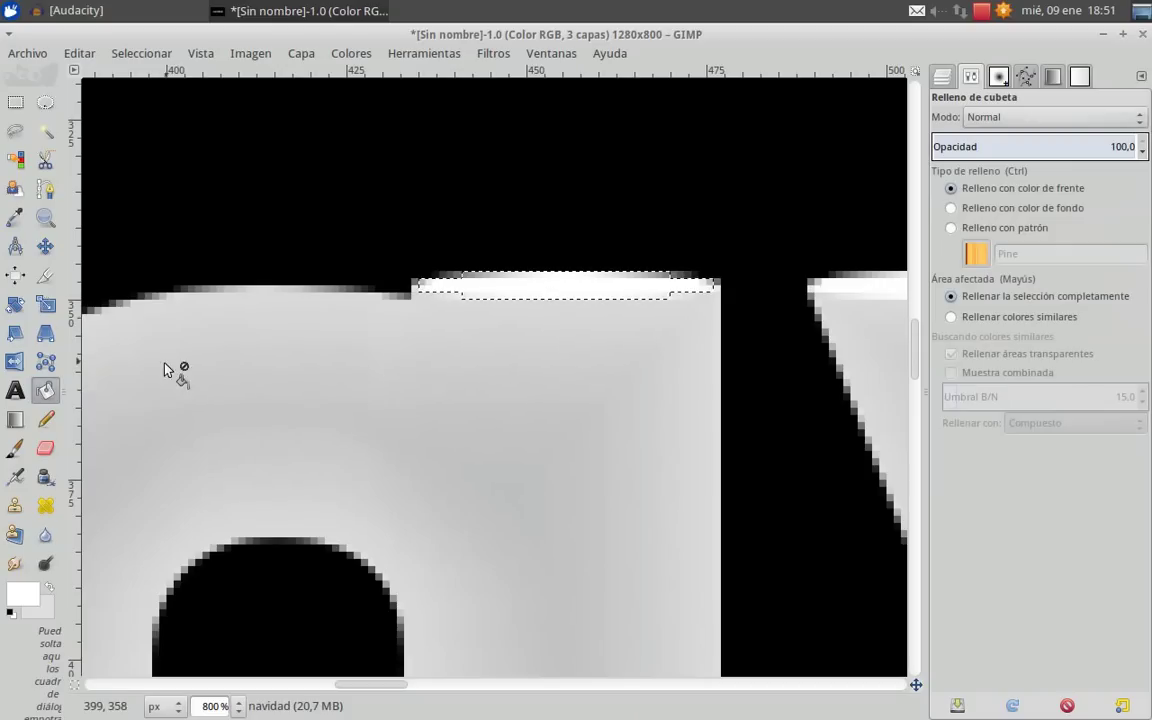
Step: Draw an elliptical selection across the top of the "n" stem and adjust it to 43 × 3 px at 220, 346
scroll(675, 399, "left", 3)
scroll(675, 399, "left", 10)
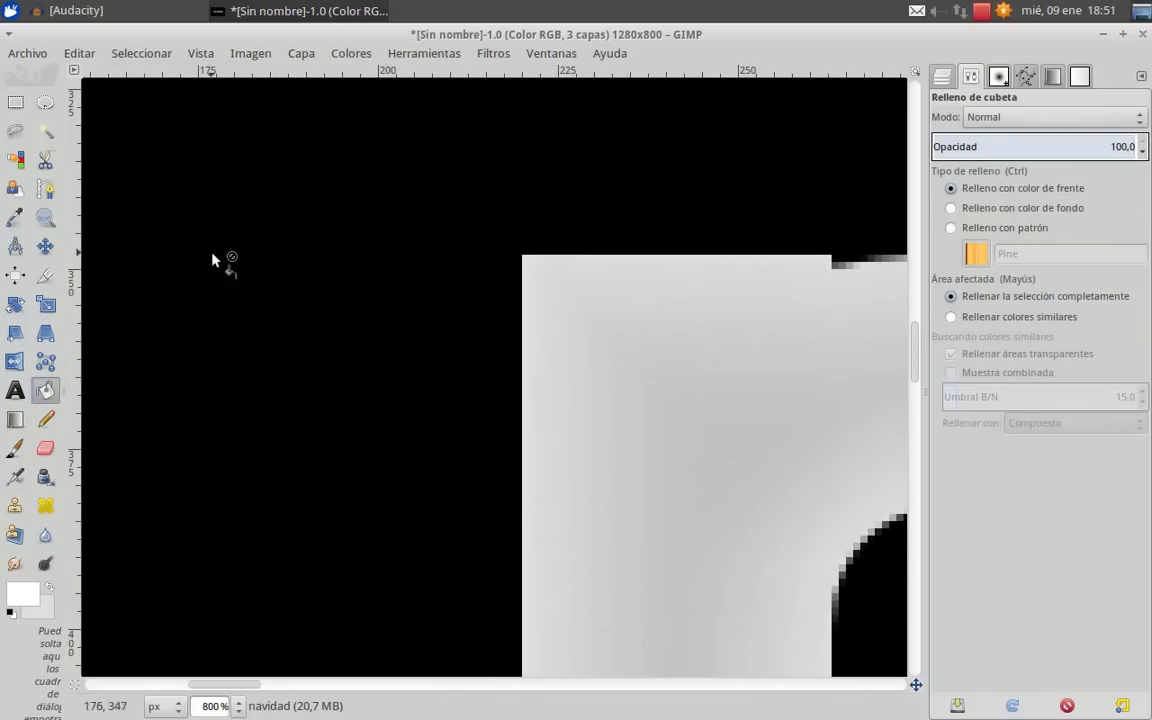
scroll(517, 263, "right", 3)
left_click(45, 103)
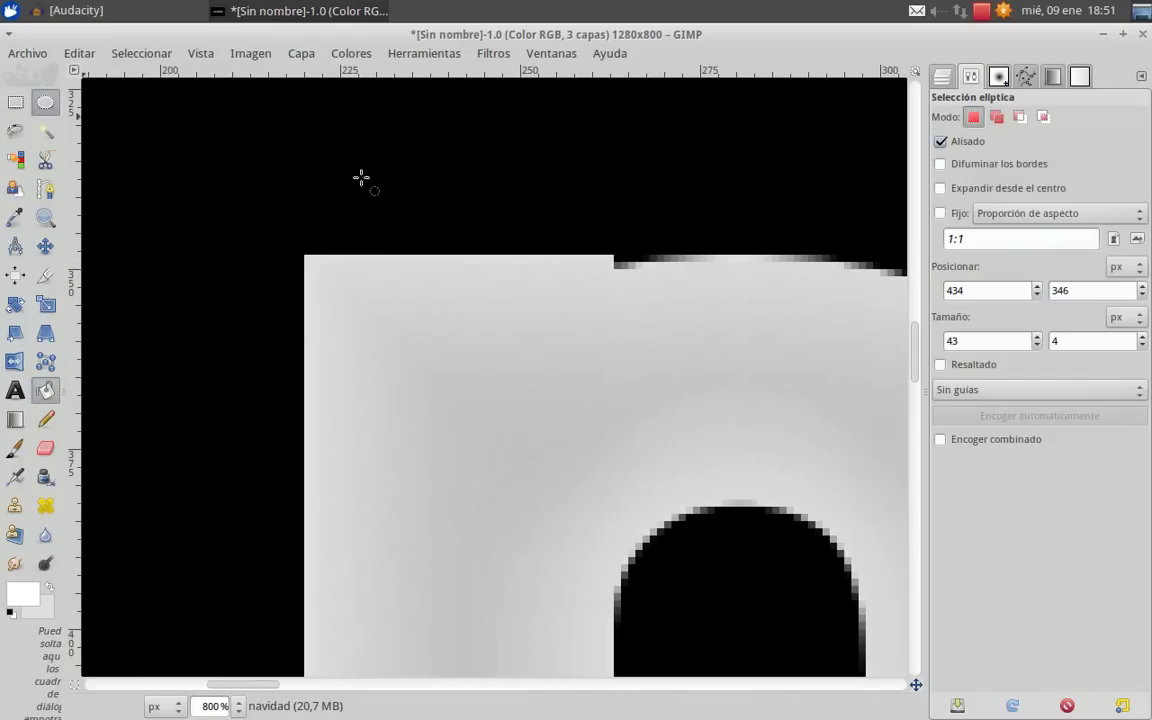
left_click_drag(311, 240, 622, 283)
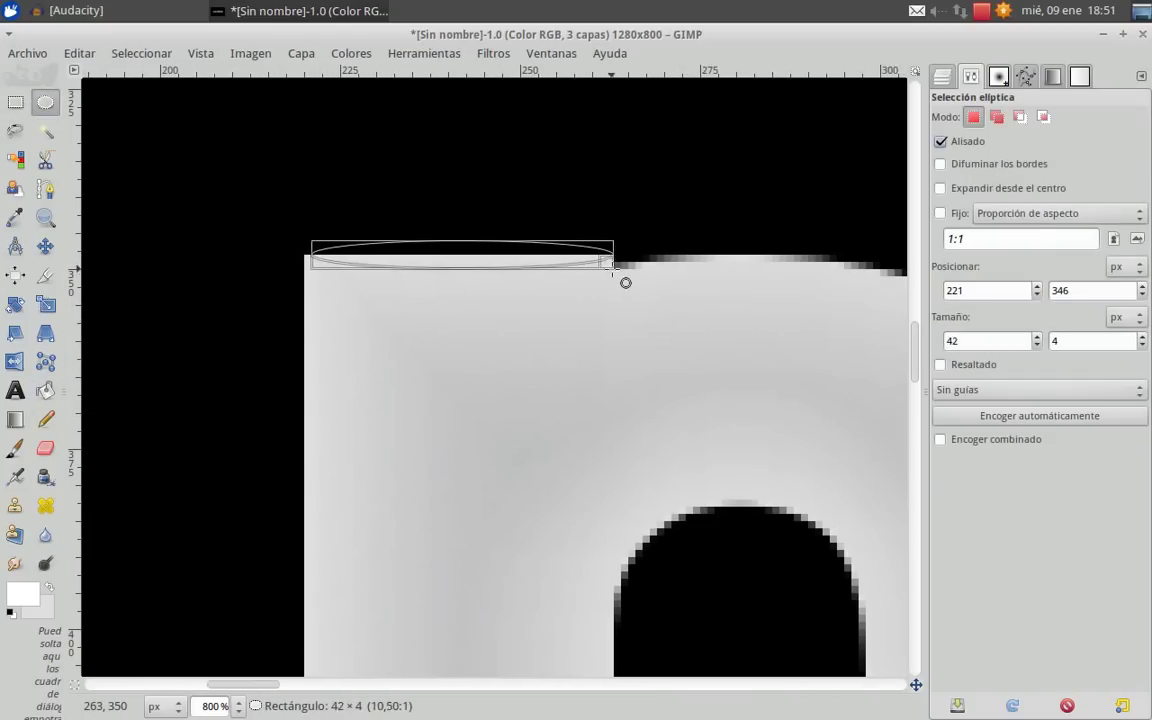
left_click_drag(318, 262, 313, 268)
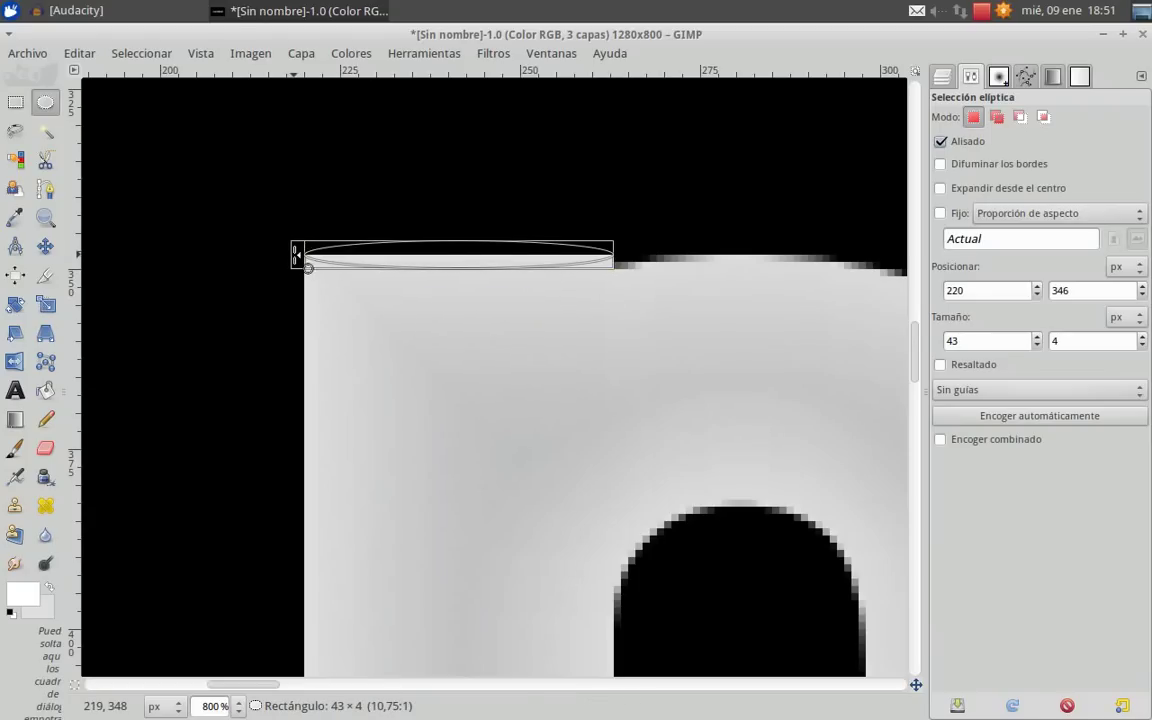
left_click_drag(407, 275, 415, 263)
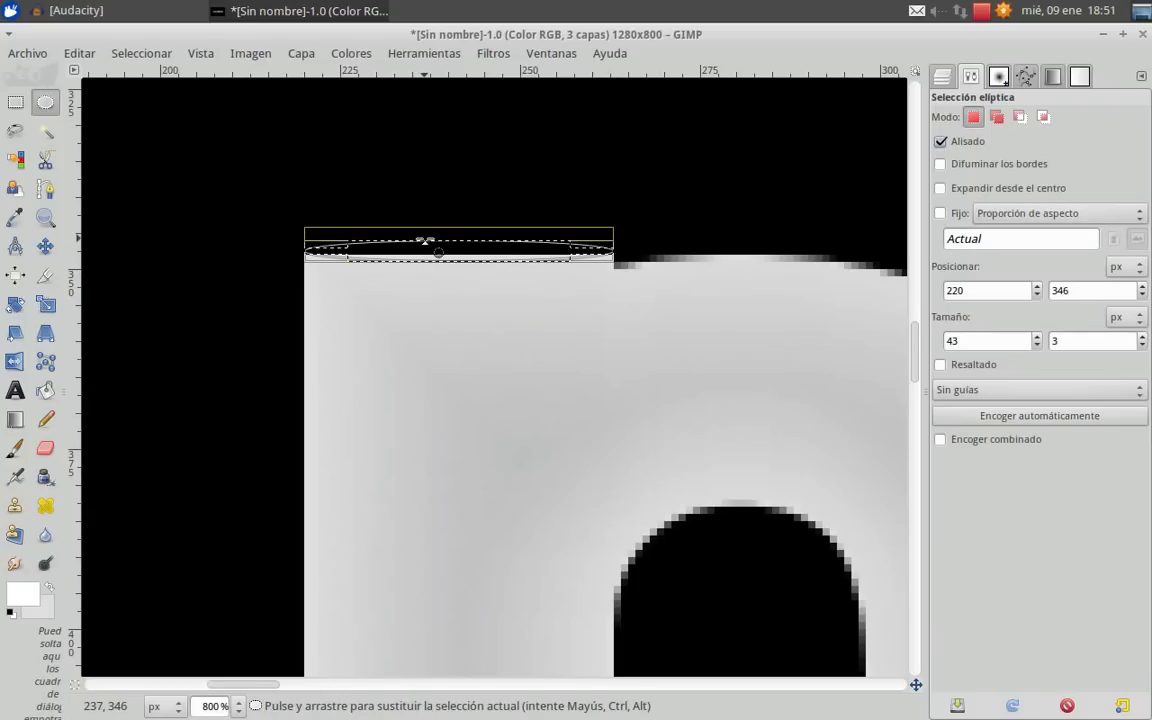
Step: Fill the selection at the top of the "n" stem with white and clear the selection
left_click(44, 392)
left_click(478, 259)
key("2")
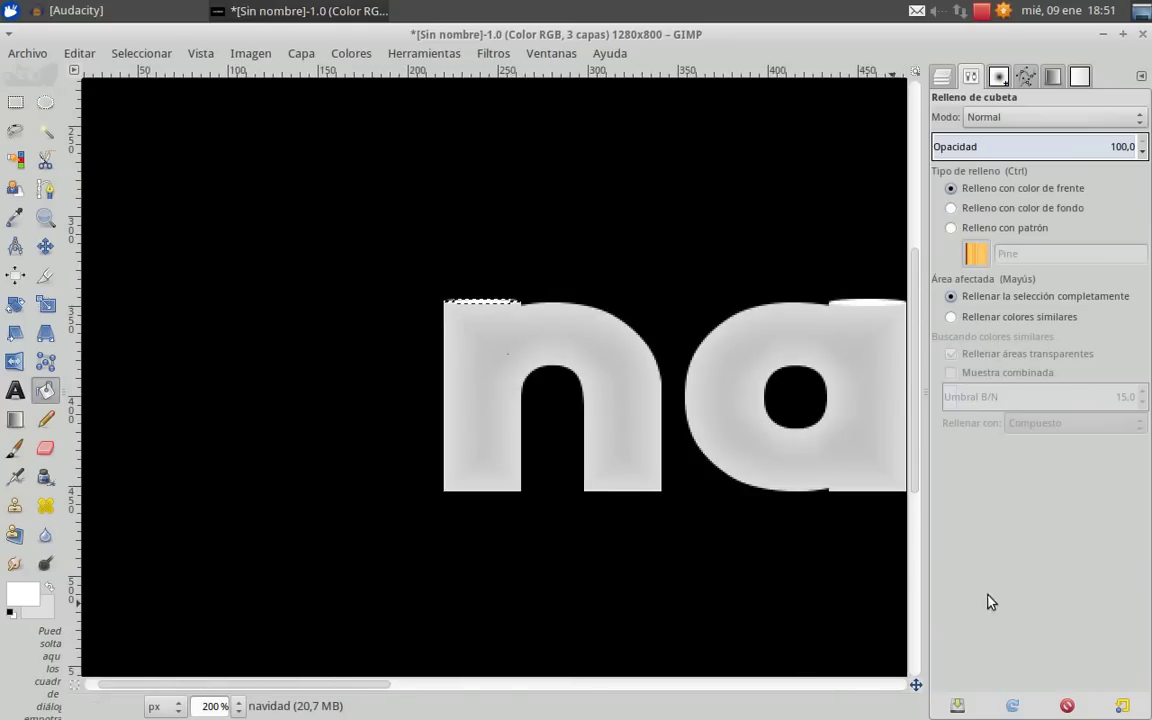
left_click(141, 53)
left_click(141, 93)
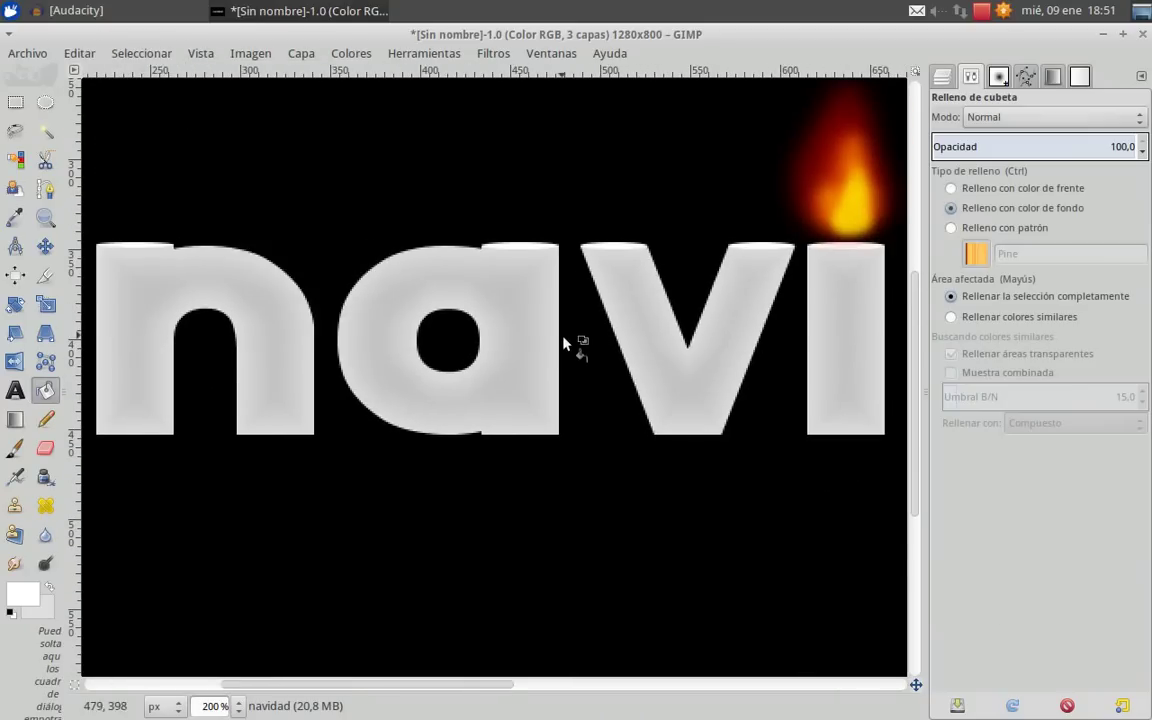
Step: Pick the light grey near the bottom edge of the "i" as the foreground colour
key("shift+ctrl+j")
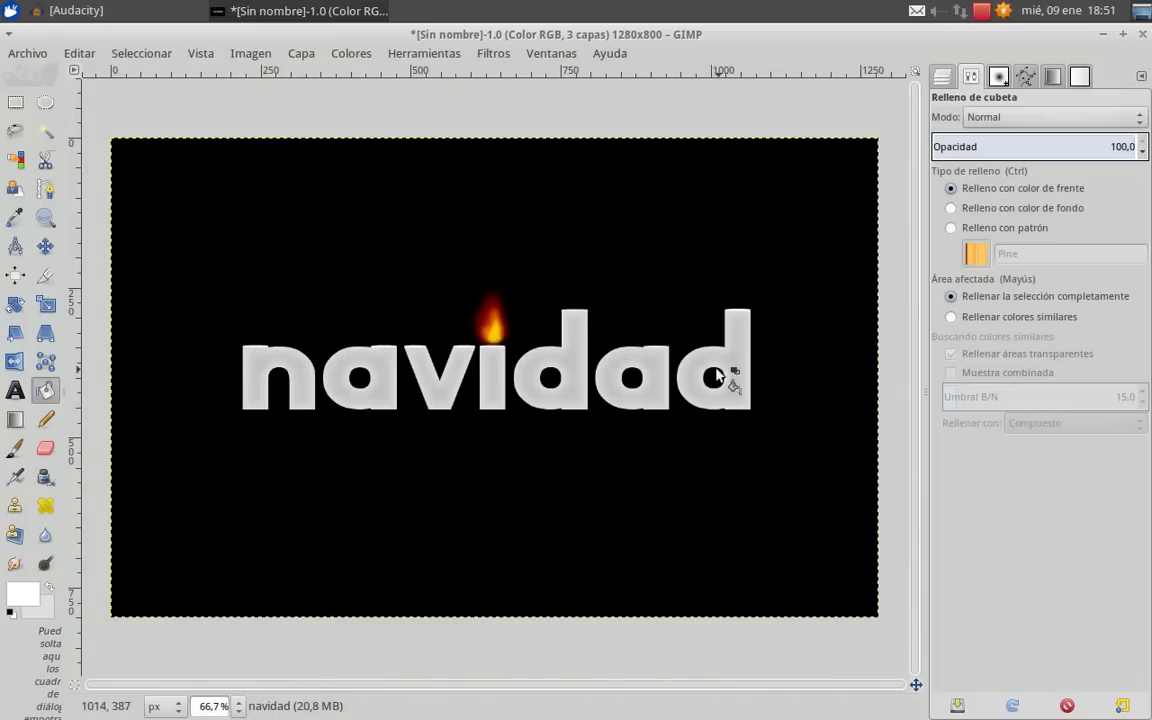
scroll(501, 468, "up", 1)
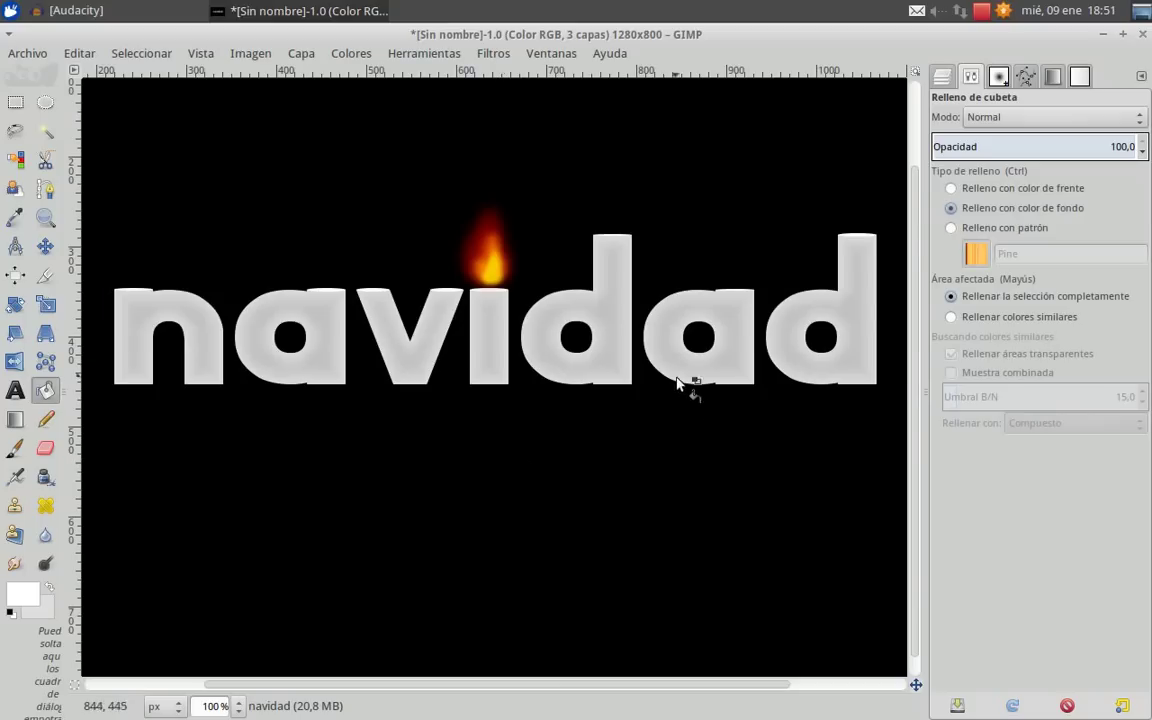
scroll(670, 386, "up", 2)
scroll(517, 392, "up", 1, "ctrl")
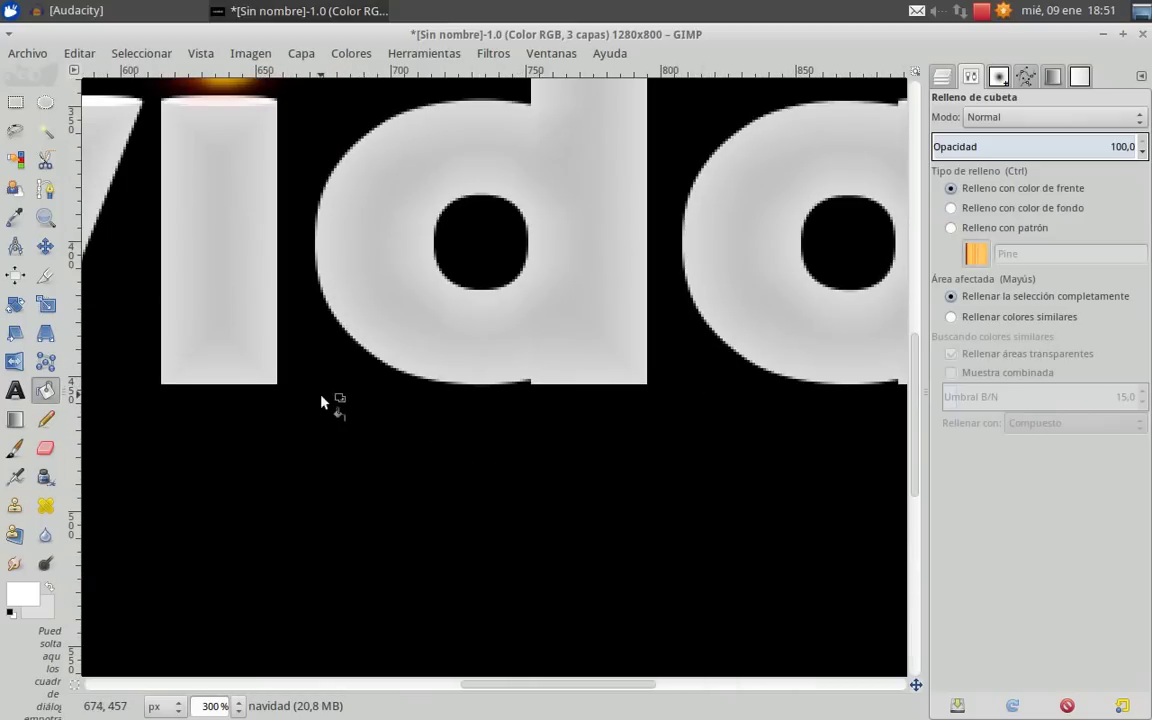
scroll(452, 398, "down", 1, "ctrl")
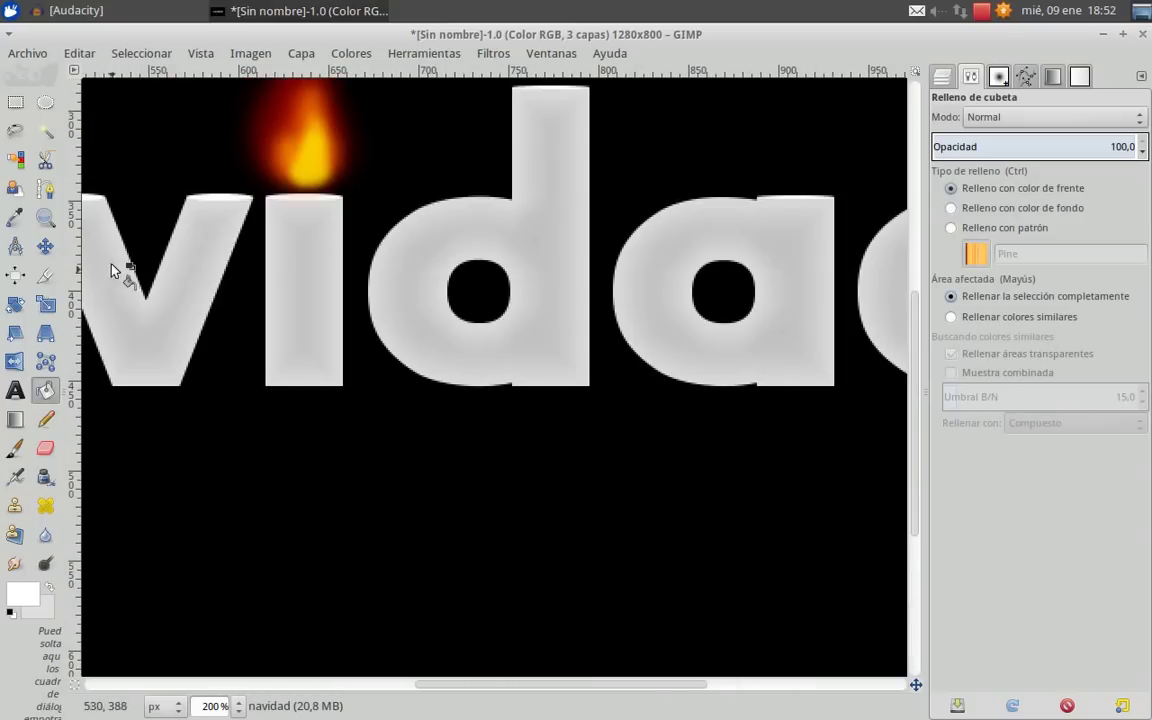
scroll(342, 527, "up", 5, "ctrl")
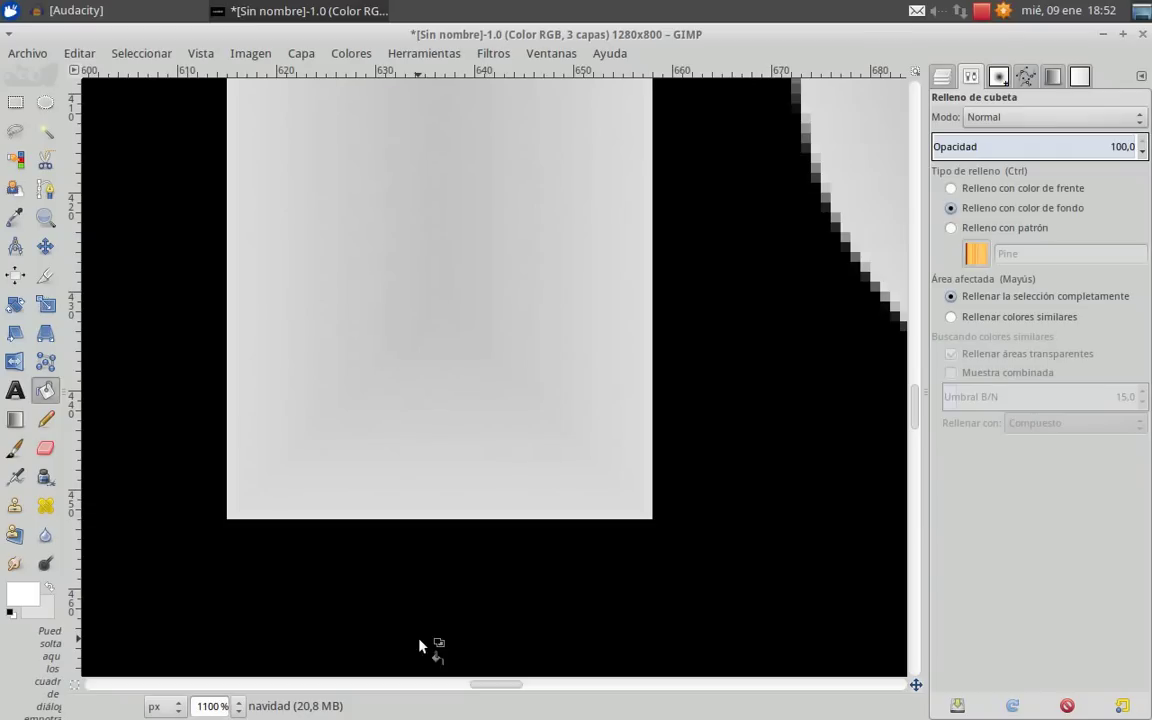
left_click(17, 220)
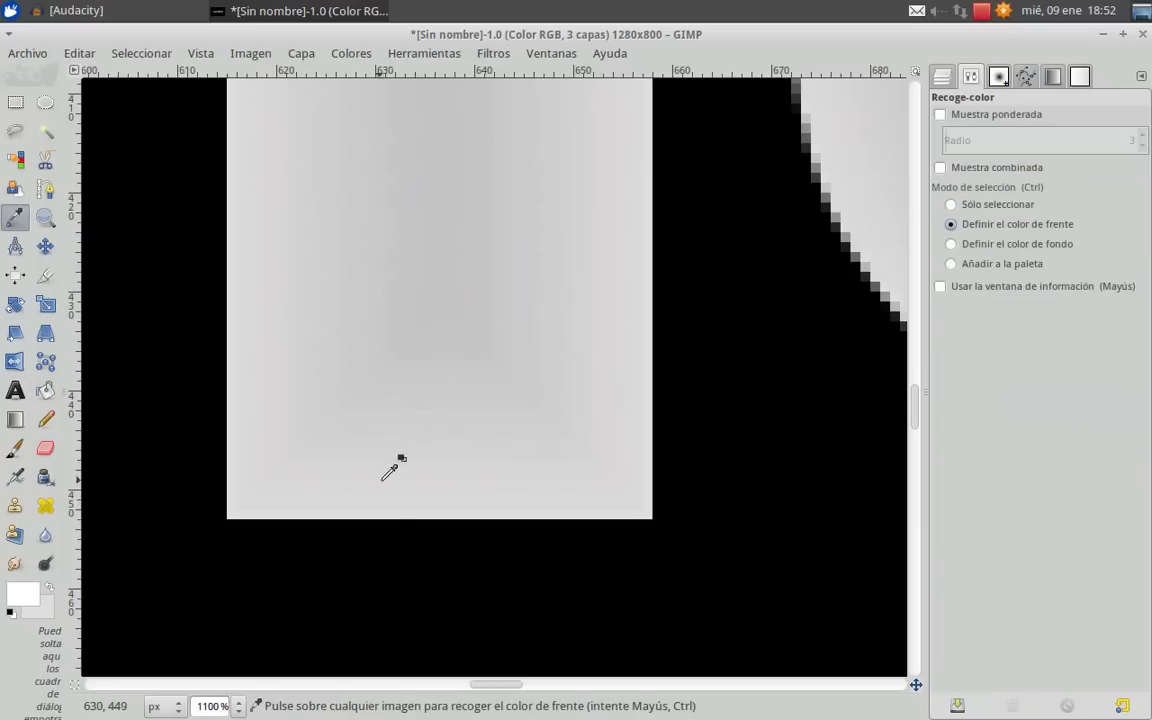
Step: Draw an elliptical selection of about 39 × 2 px along the bottom edge of the "v"
scroll(278, 493, "down", 7, "ctrl")
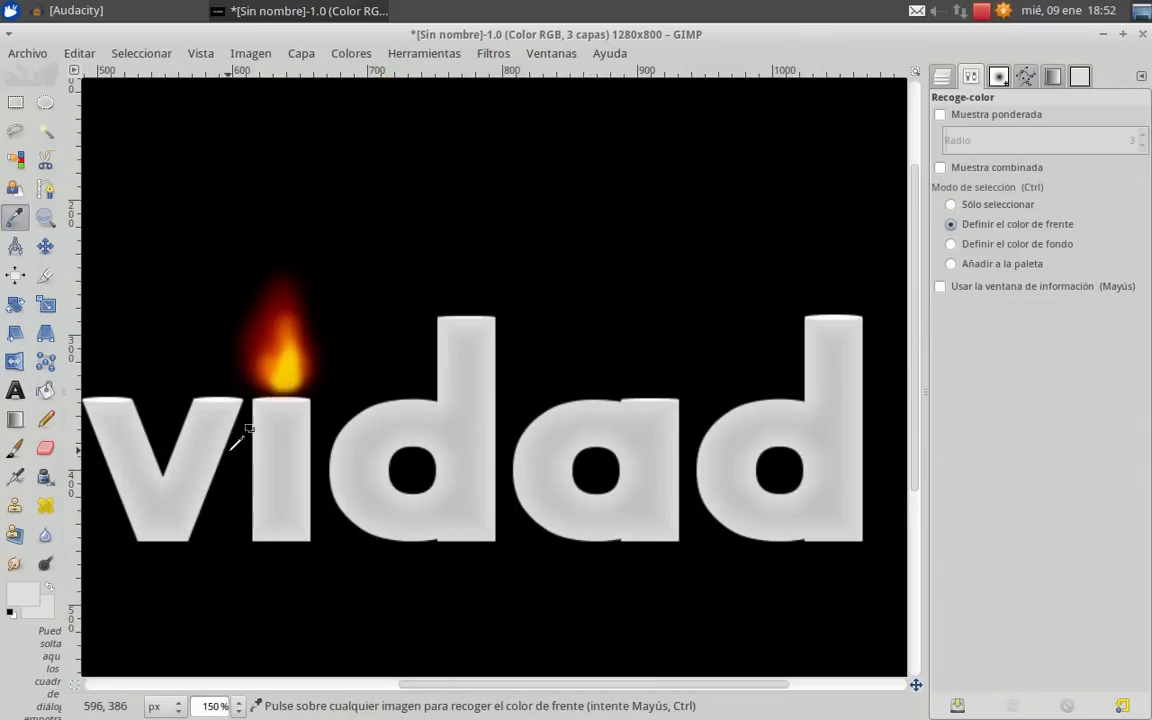
scroll(231, 437, "up", 1, "ctrl")
left_click(45, 102)
scroll(291, 417, "up", 4, "ctrl")
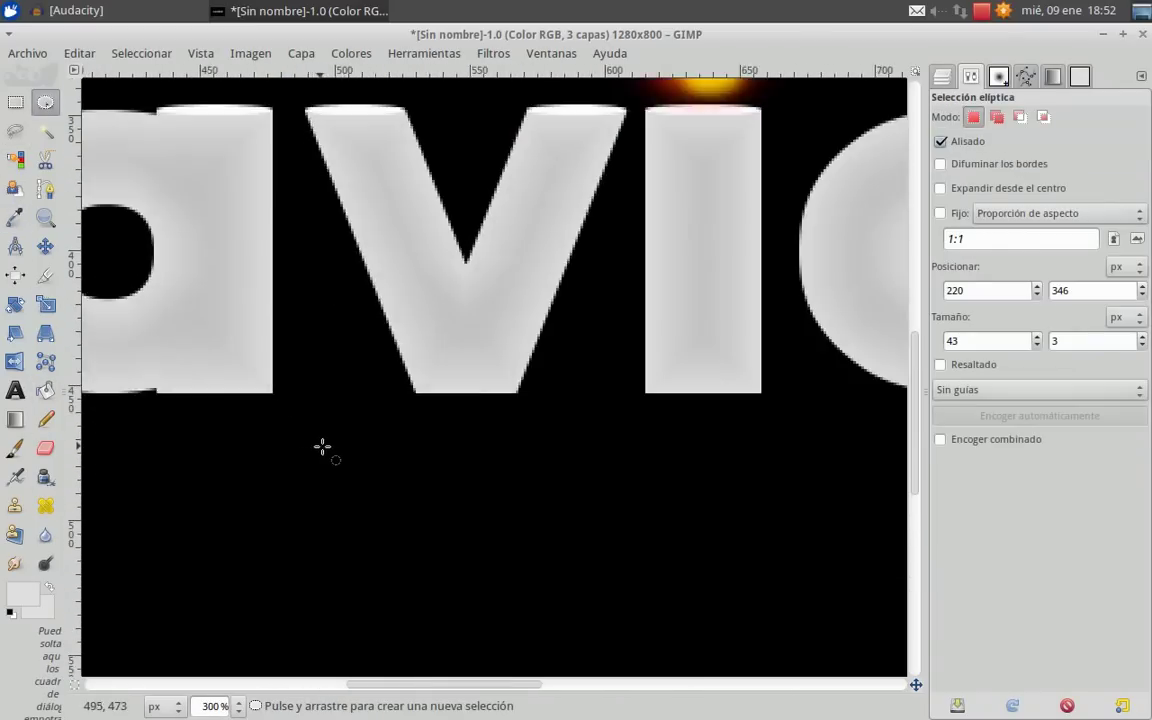
left_click_drag(492, 337, 684, 380)
scroll(684, 380, "up", 3, "ctrl")
left_click_drag(382, 280, 398, 311)
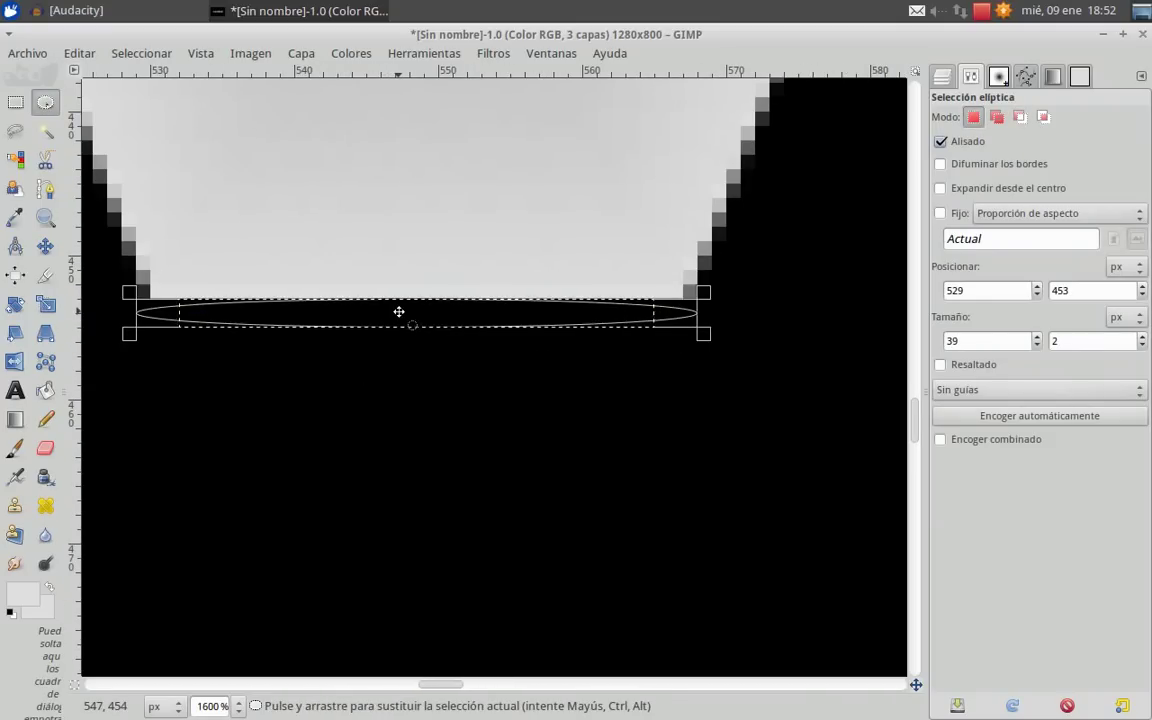
Step: Adjust the elliptical selection under the "v" to 37 × 2 px at 530, 452 and fill it with the light grey foreground colour
key("Up")
left_click_drag(701, 307, 690, 302)
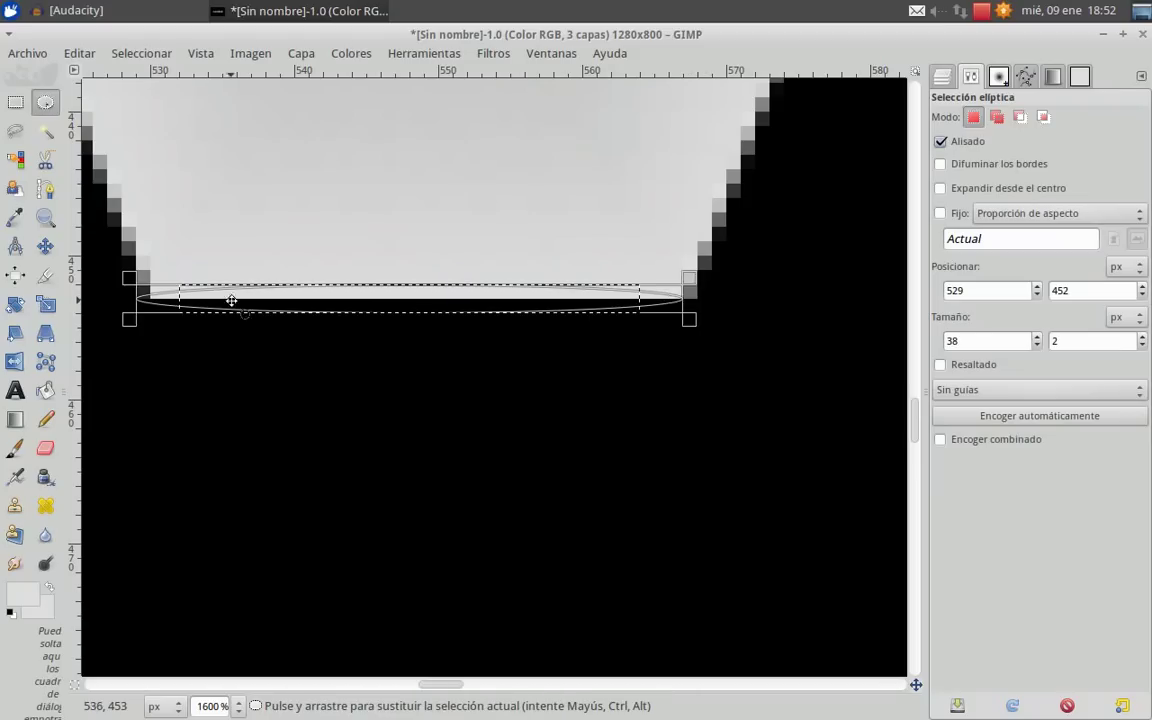
left_click_drag(135, 298, 137, 312)
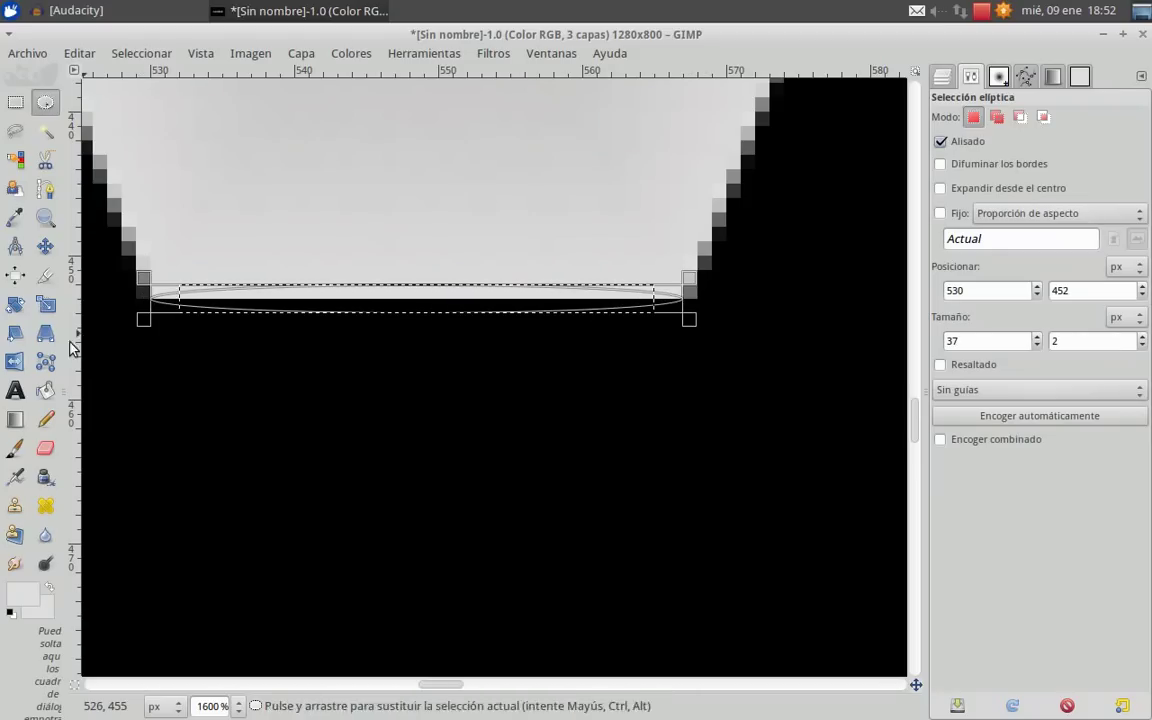
left_click(527, 294)
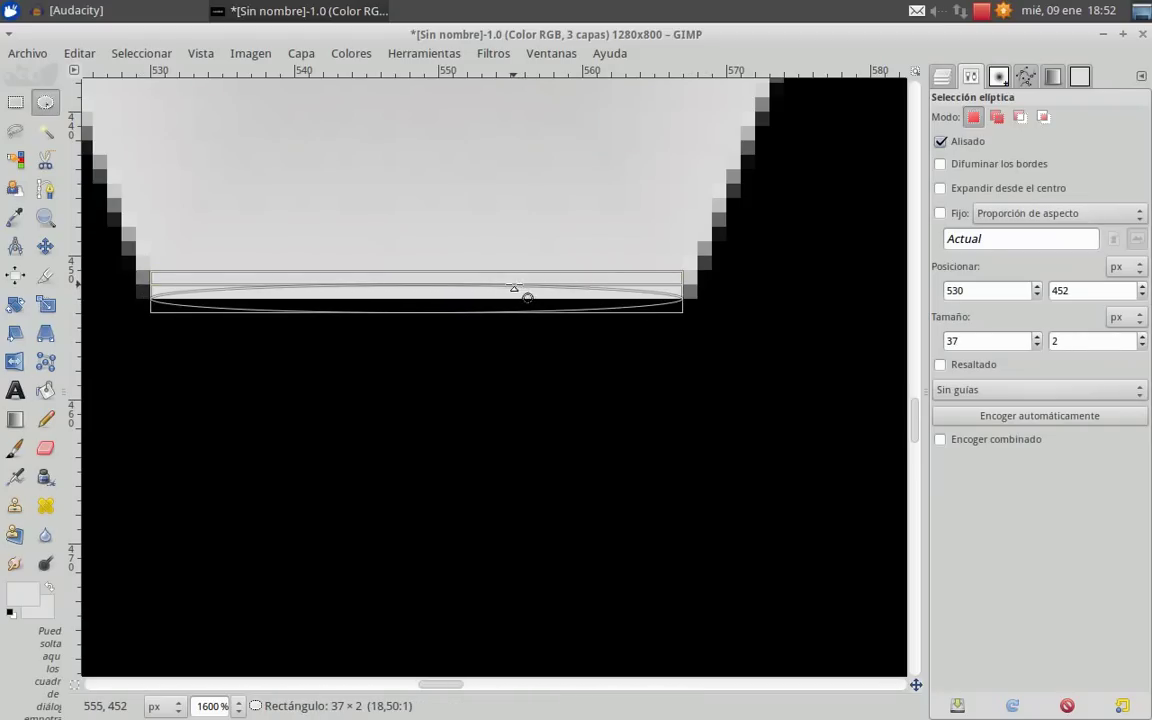
left_click(45, 390)
left_click(425, 300)
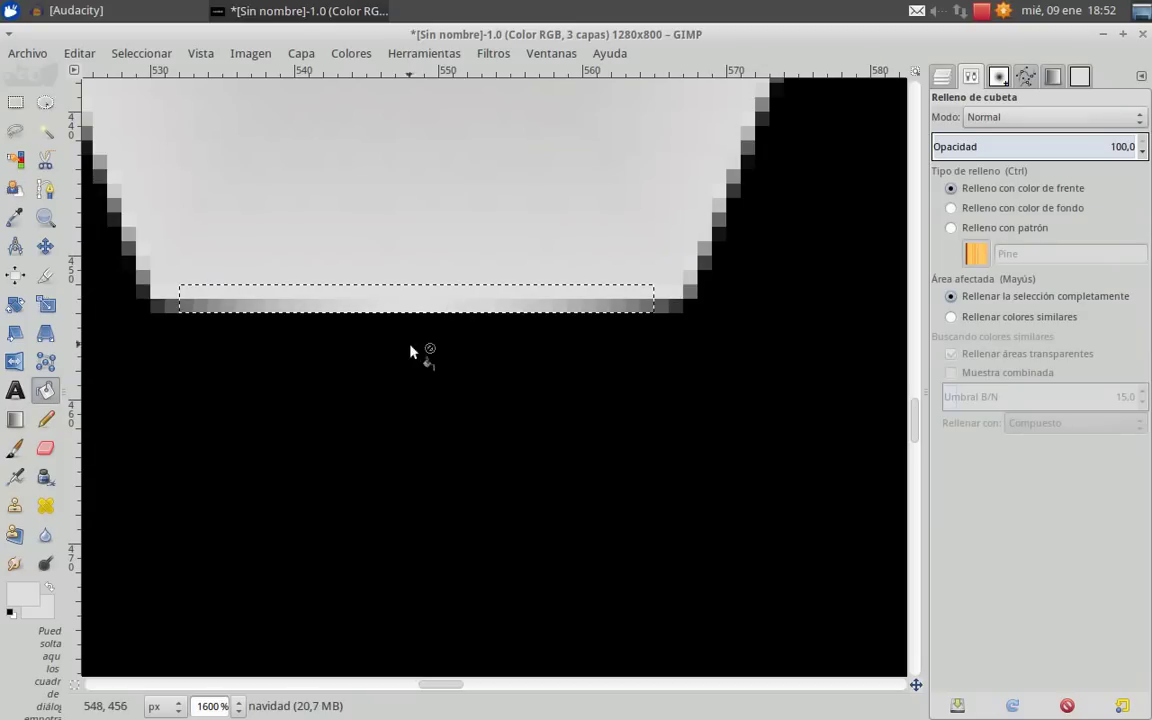
Step: Clear the selection along the bottom edge of the "v"
left_click(125, 55)
left_click(140, 93)
scroll(231, 252, "down", 6)
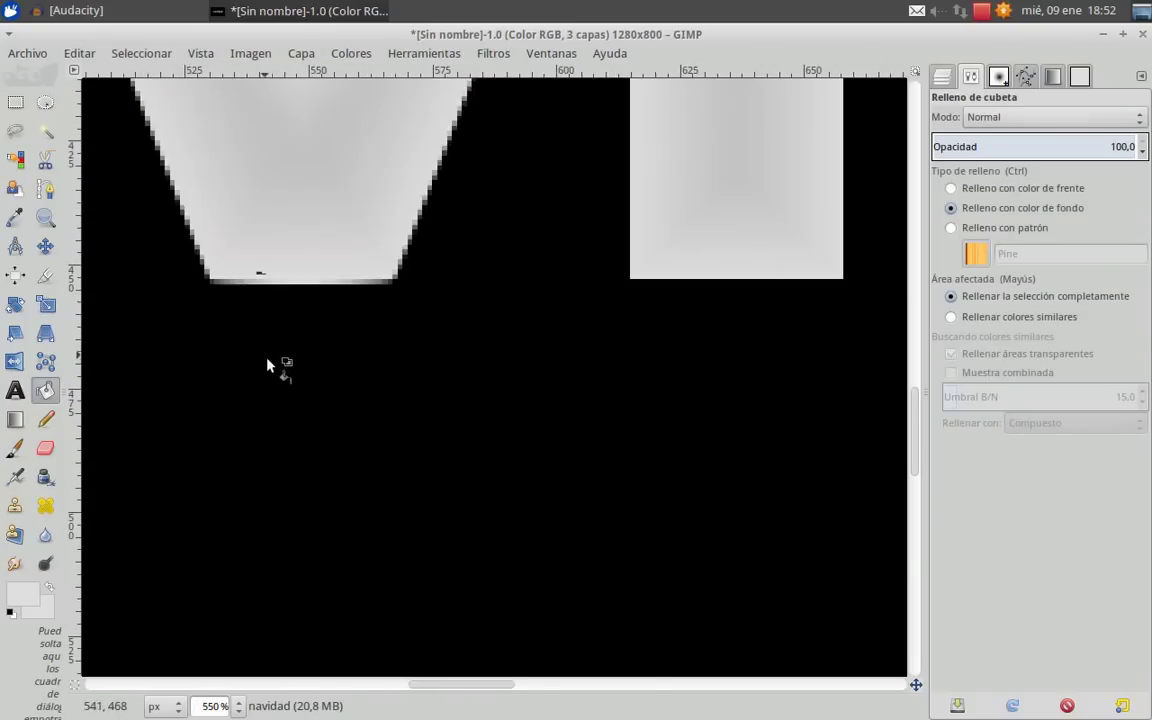
scroll(267, 383, "down", 1)
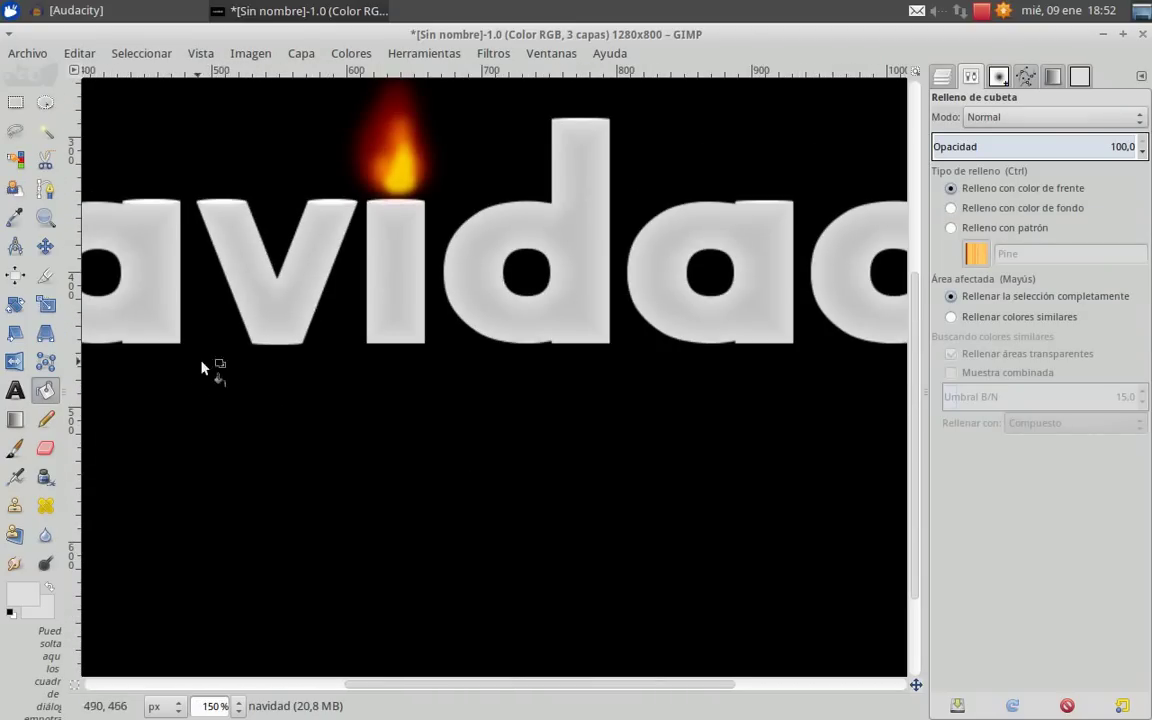
Step: Draw an elliptical selection across the bottom edge of the "i" and adjust it to 43 × 5 px at 615, 450
left_click(46, 103)
scroll(321, 316, "up", 5)
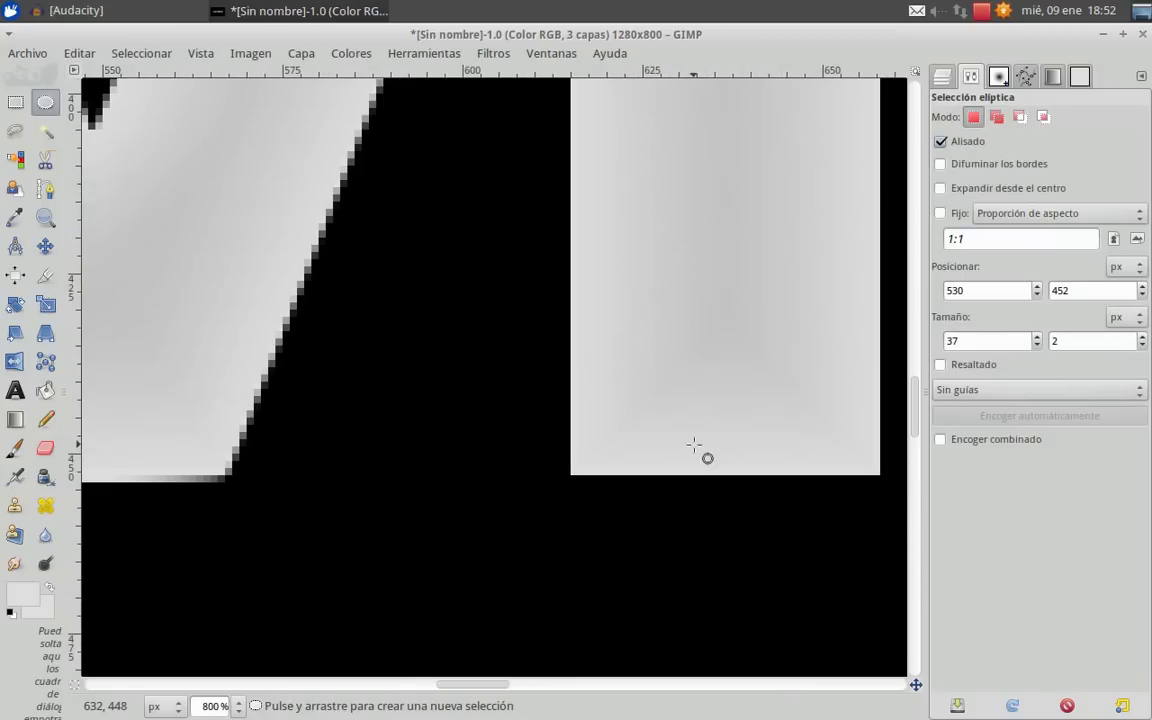
left_click_drag(573, 437, 879, 496)
scroll(860, 525, "down", 1)
scroll(836, 527, "up", 2)
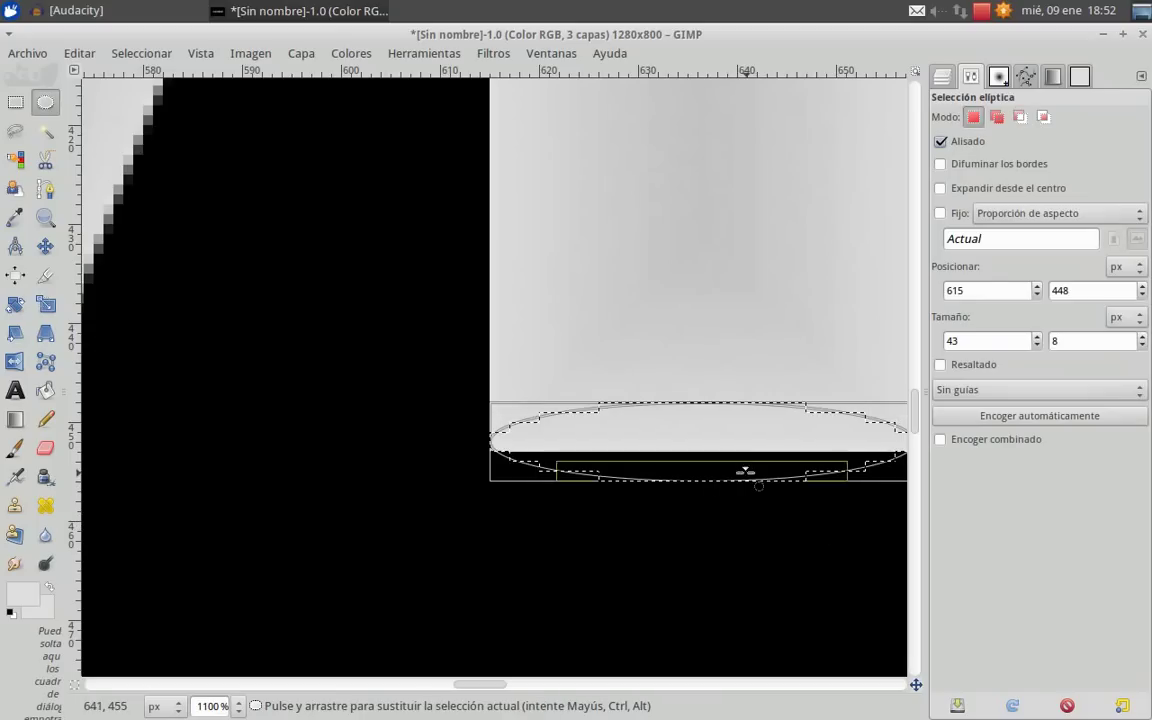
left_click_drag(724, 420, 694, 445)
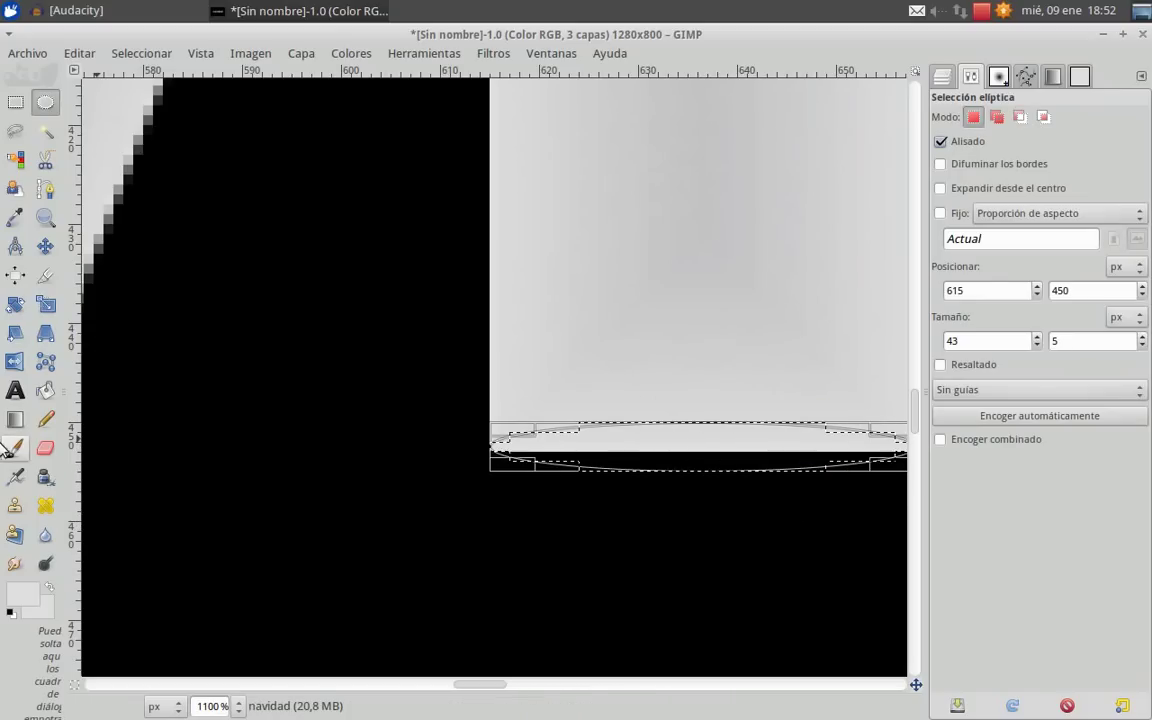
Step: Fill the ellipse at the bottom of the "i" with the light grey foreground colour and clear the selection
left_click(45, 390)
left_click(722, 460)
scroll(655, 400, "down", 3)
left_click_drag(783, 393, 515, 383)
left_click(141, 53)
left_click(165, 94)
Step: Draw an elliptical selection of 43 × 8 px at 752, 448 across the bottom of the first "d" stem
left_click_drag(744, 393, 527, 391)
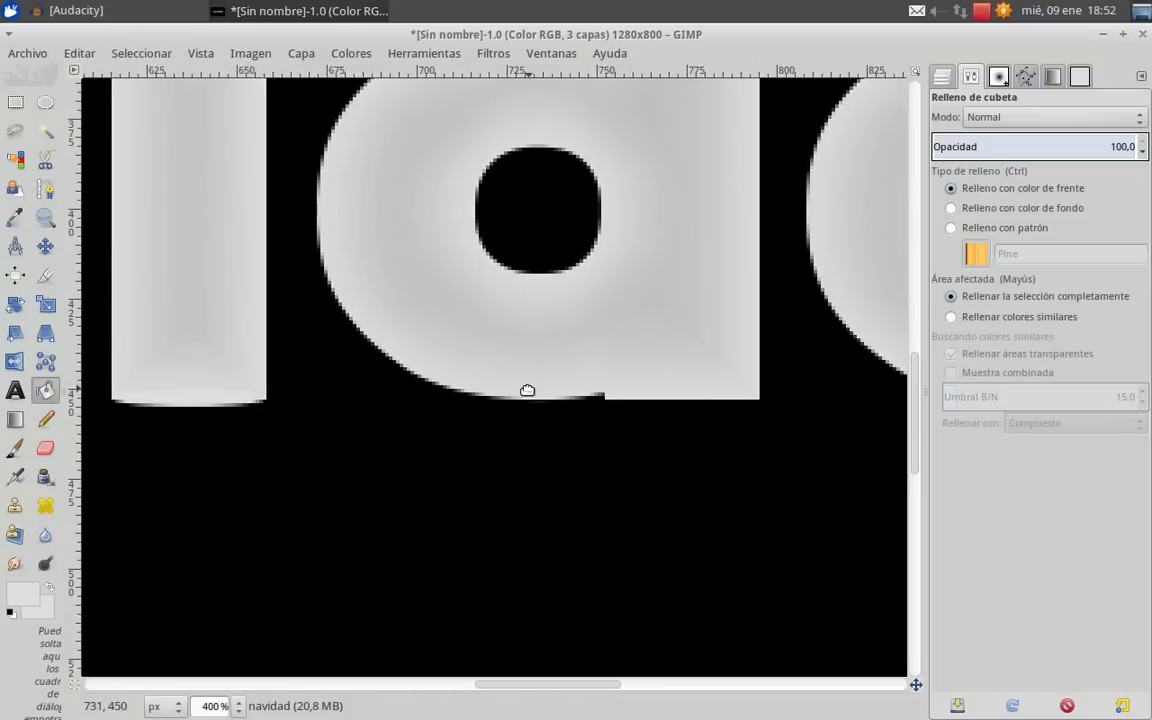
scroll(521, 403, "down", 3)
scroll(666, 411, "up", 3)
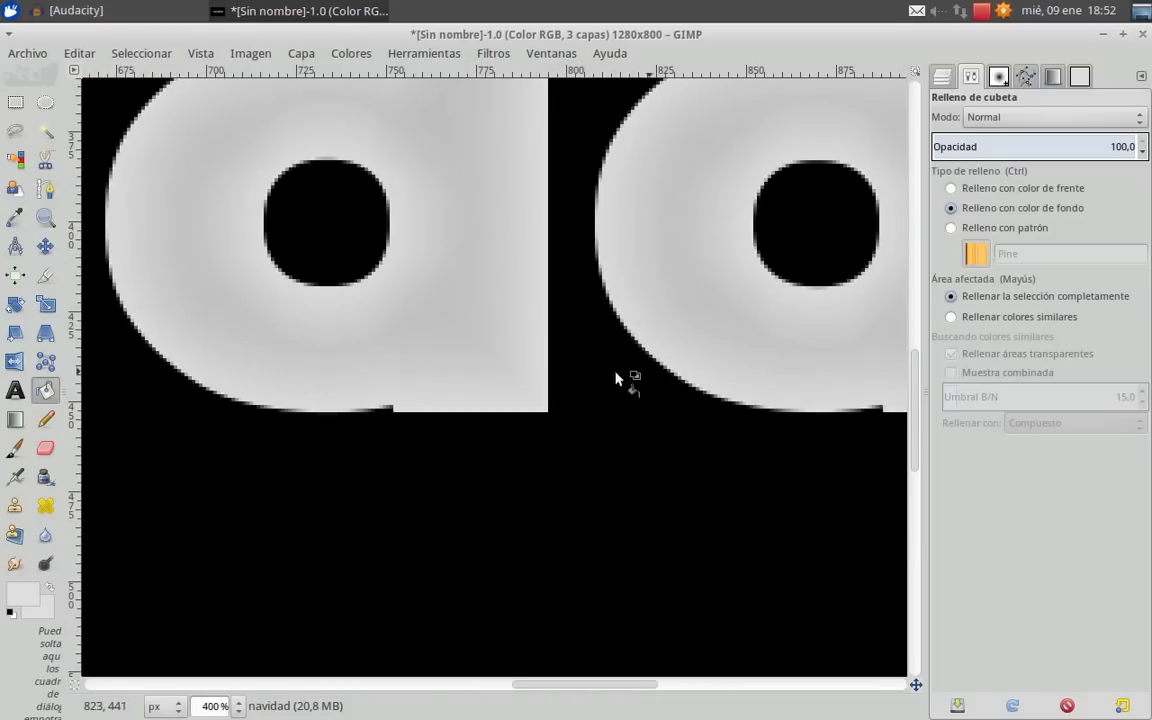
key("e")
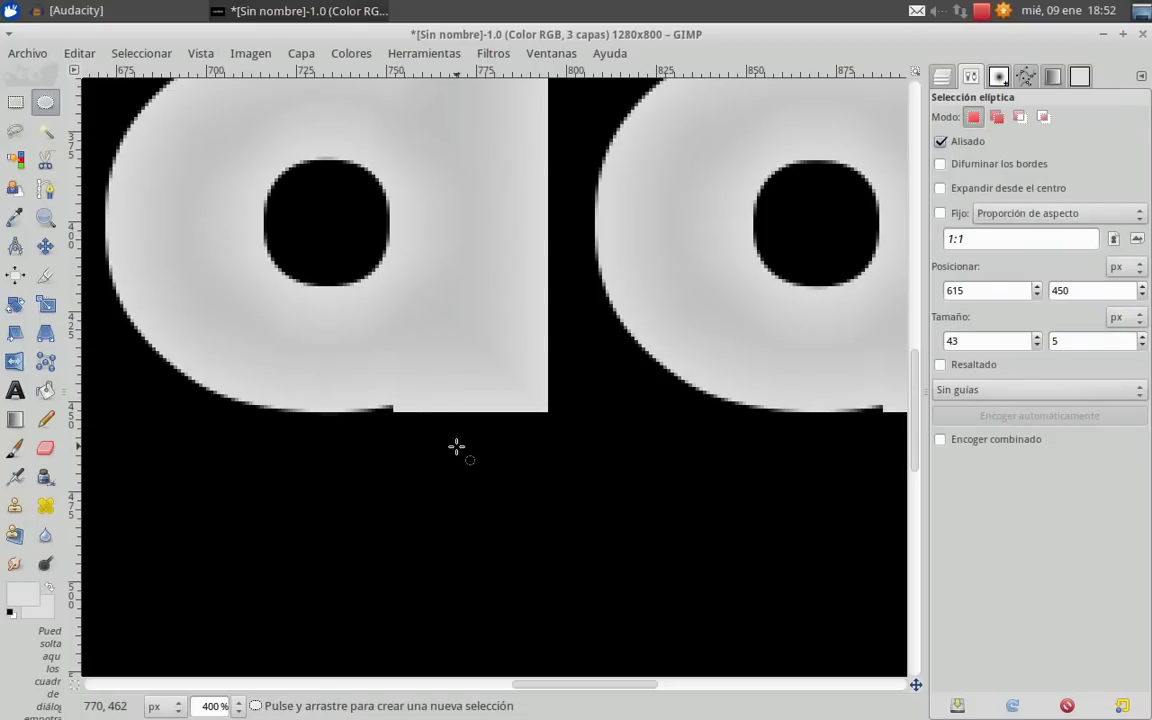
scroll(447, 438, "up", 1)
left_click_drag(370, 385, 587, 424)
left_click_drag(365, 400, 369, 393)
left_click_drag(482, 426, 477, 380)
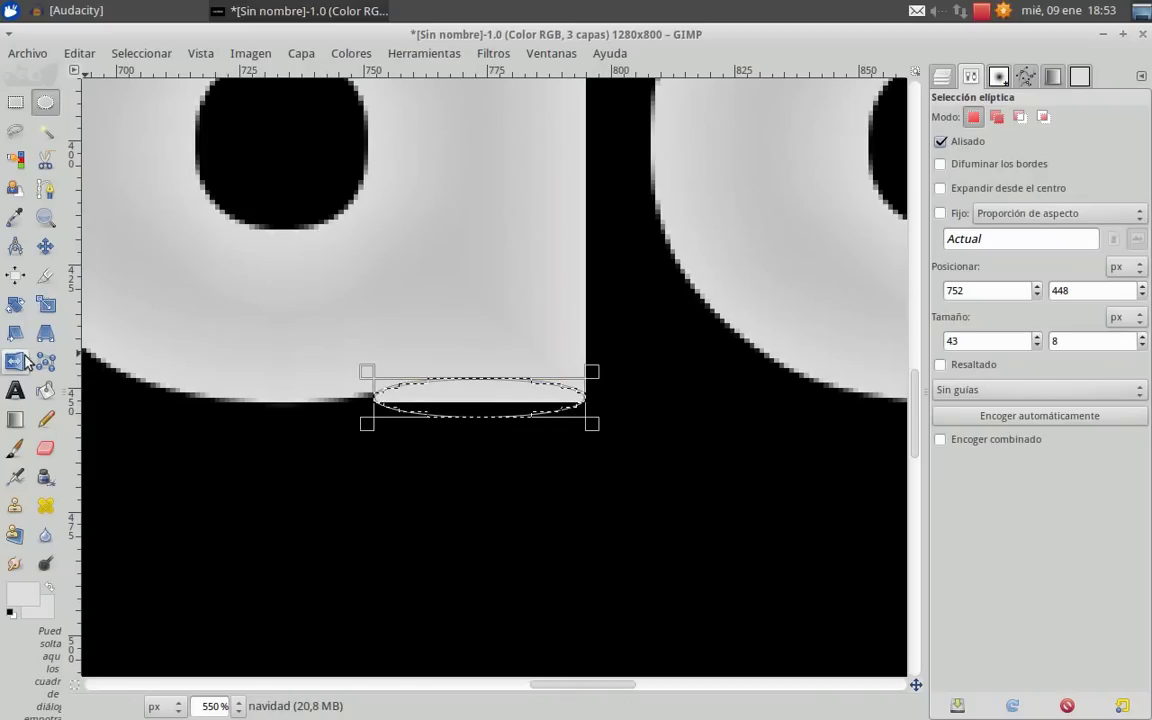
Step: Fill the ellipse at the bottom of the first "d" stem with light grey and clear the selection
key("shift+b")
left_click(477, 408)
left_click(141, 53)
left_click(172, 95)
Step: Select a 43 × 8 px ellipse at 888, 448 under the second "a" stem and fill it with the light grey foreground colour
scroll(506, 311, "right", 5)
scroll(506, 311, "down", 2)
scroll(527, 330, "up", 1)
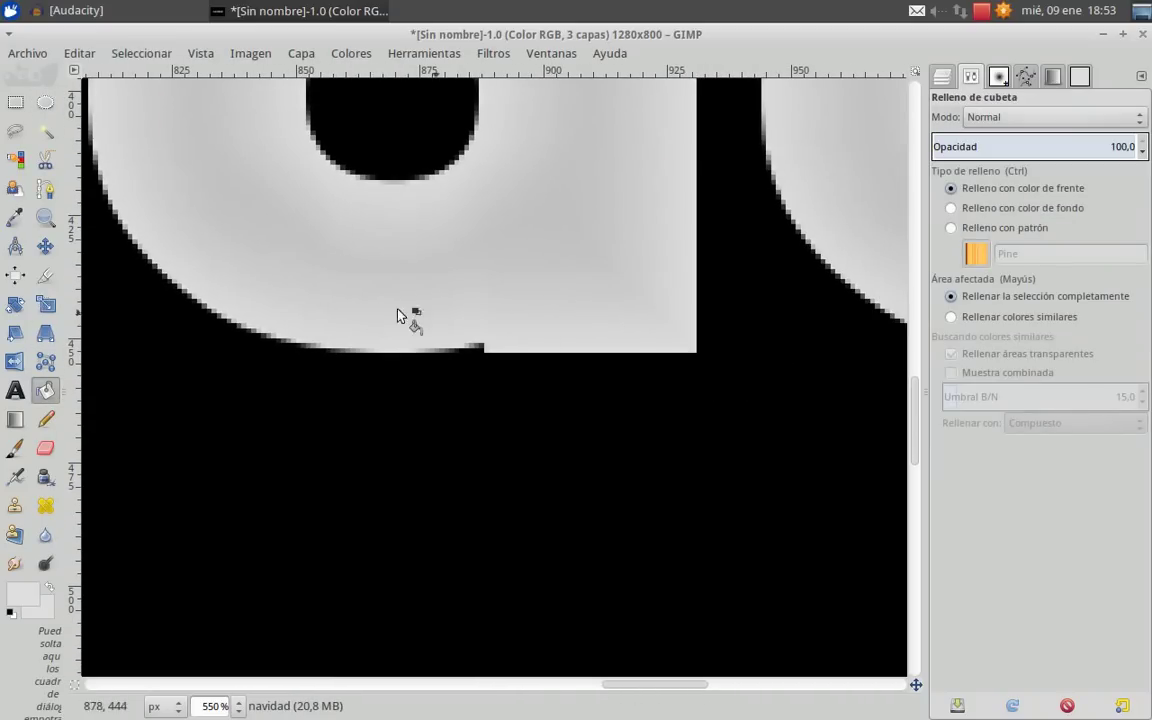
left_click(45, 102)
left_click_drag(484, 319, 697, 374)
left_click_drag(576, 328, 569, 305)
scroll(575, 349, "up", 2)
scroll(576, 348, "up", 1)
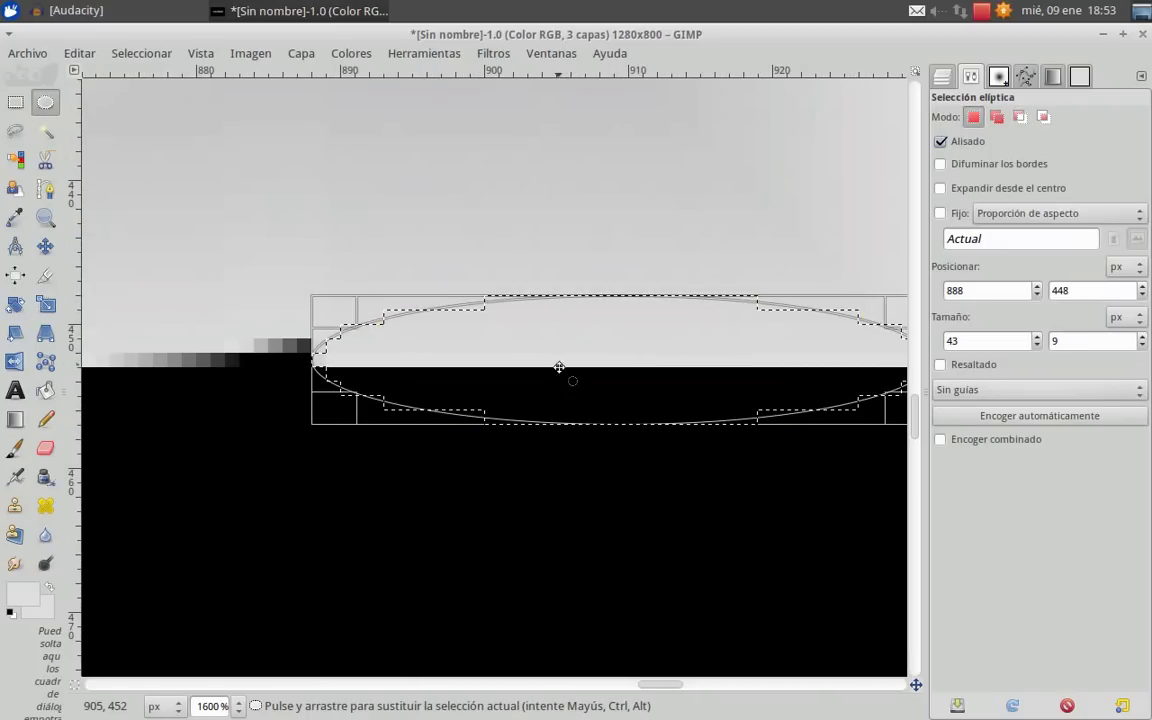
left_click_drag(563, 399, 563, 391)
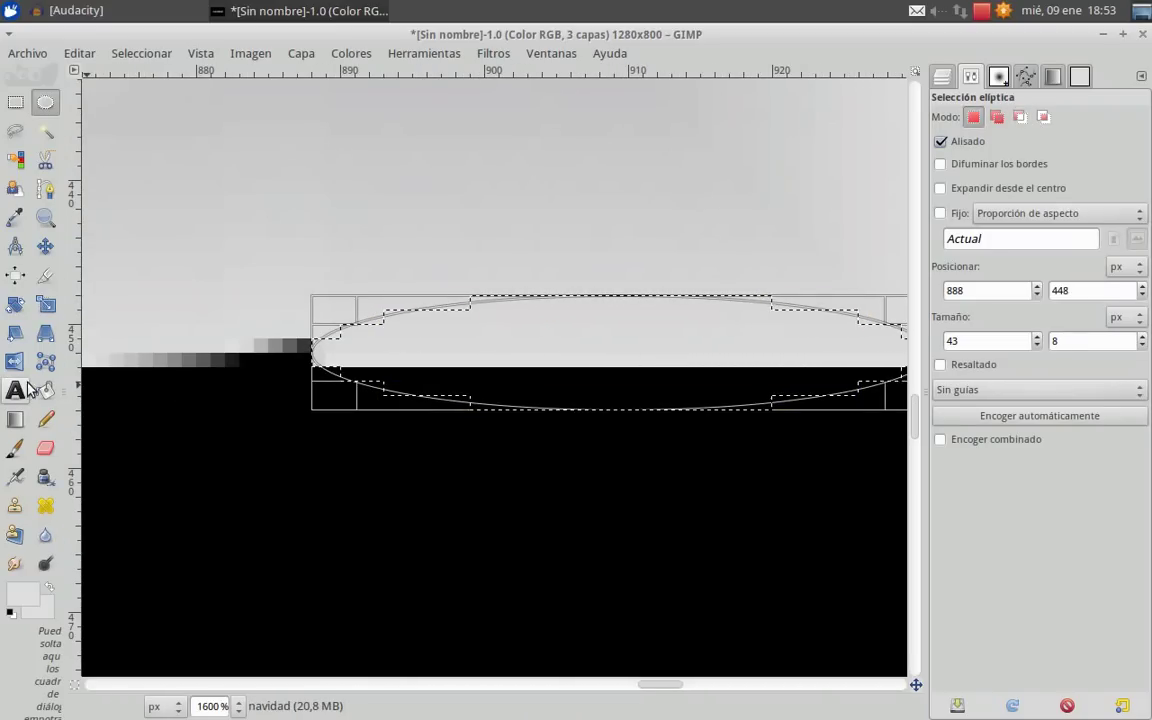
key("shift+b")
left_click(694, 388)
Step: Draw an elliptical selection across the bottom of the last "d" stem, sized 43 × 8 px at 1024, 448
scroll(325, 385, "right", 5)
scroll(325, 385, "right", 10)
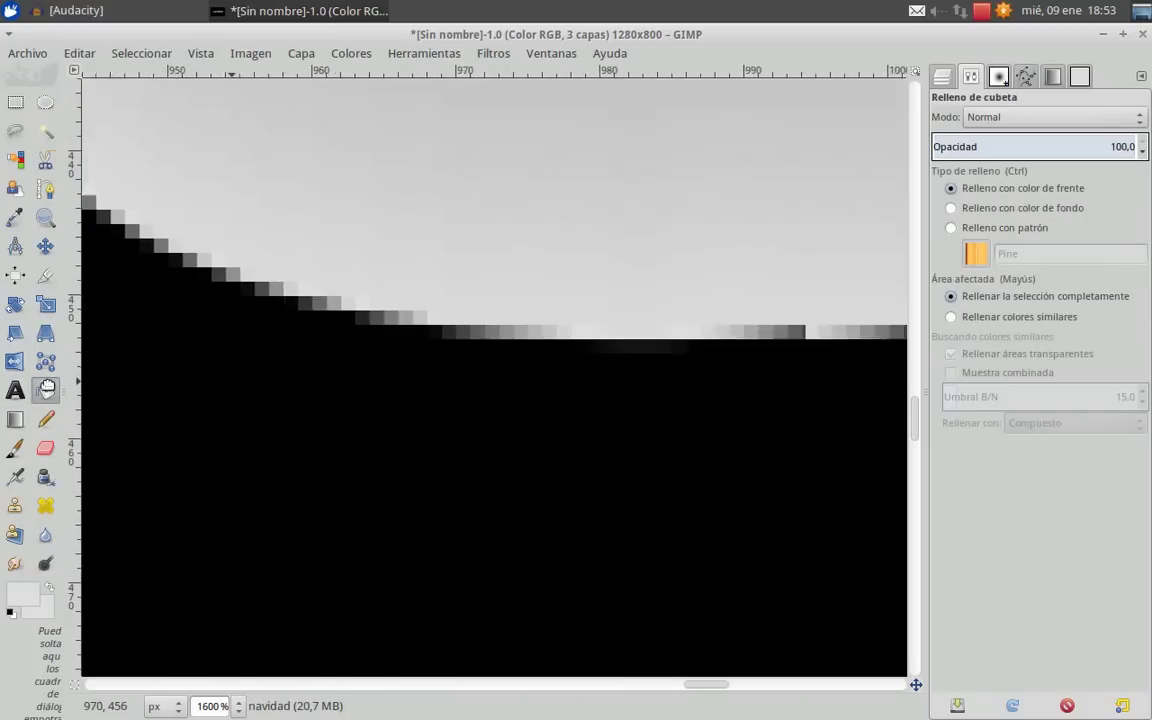
scroll(292, 222, "left", 1)
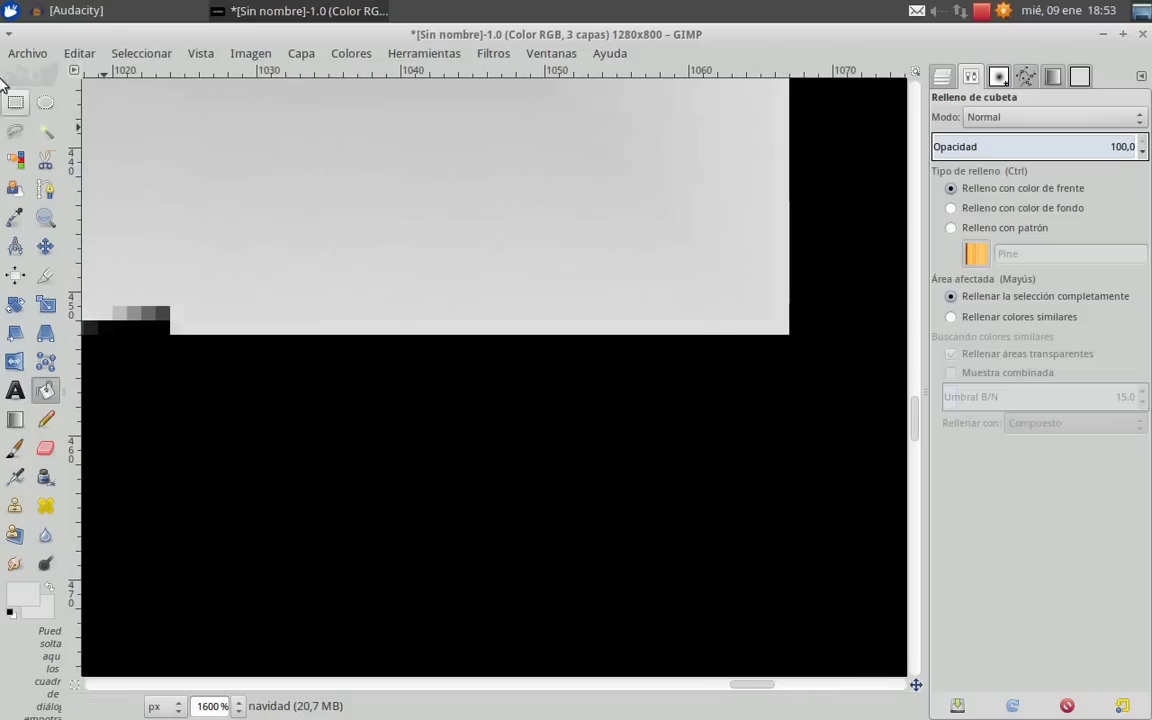
left_click(45, 102)
left_click_drag(181, 277, 785, 377)
left_click_drag(221, 320, 203, 322)
left_click_drag(450, 300, 452, 264)
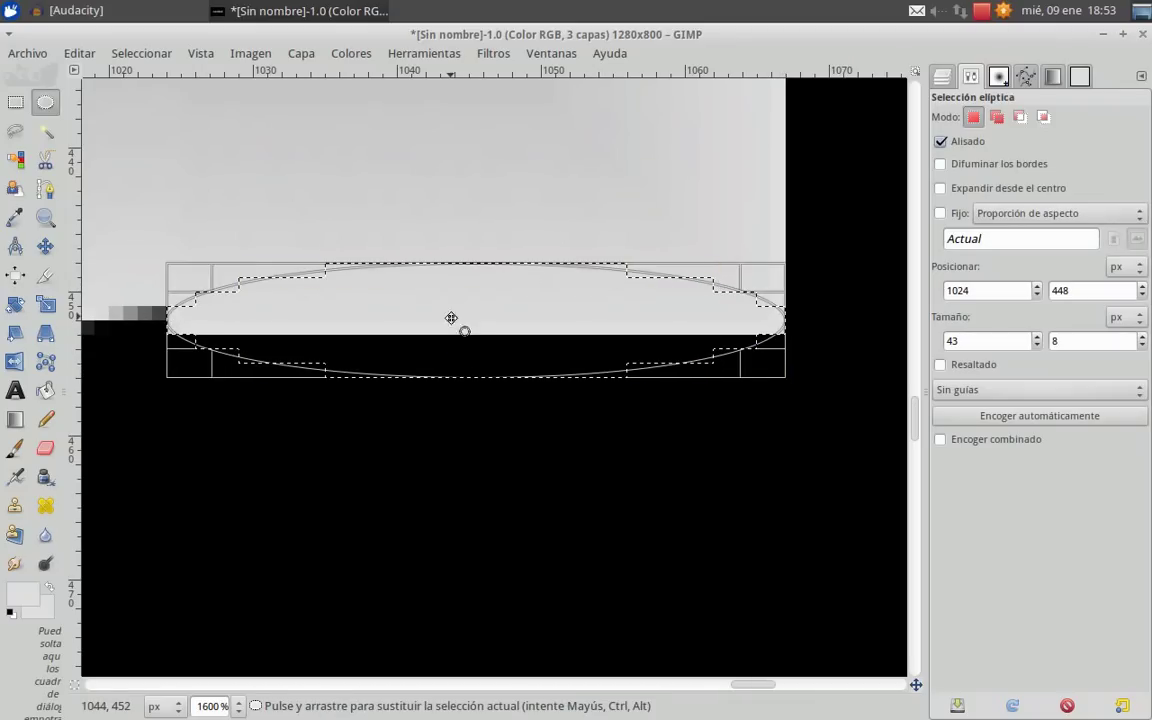
Step: Fill the elliptical selection at the bottom of the last "d" with the light grey foreground colour
left_click(45, 390)
left_click(514, 334)
key("3")
scroll(404, 464, "down", 2)
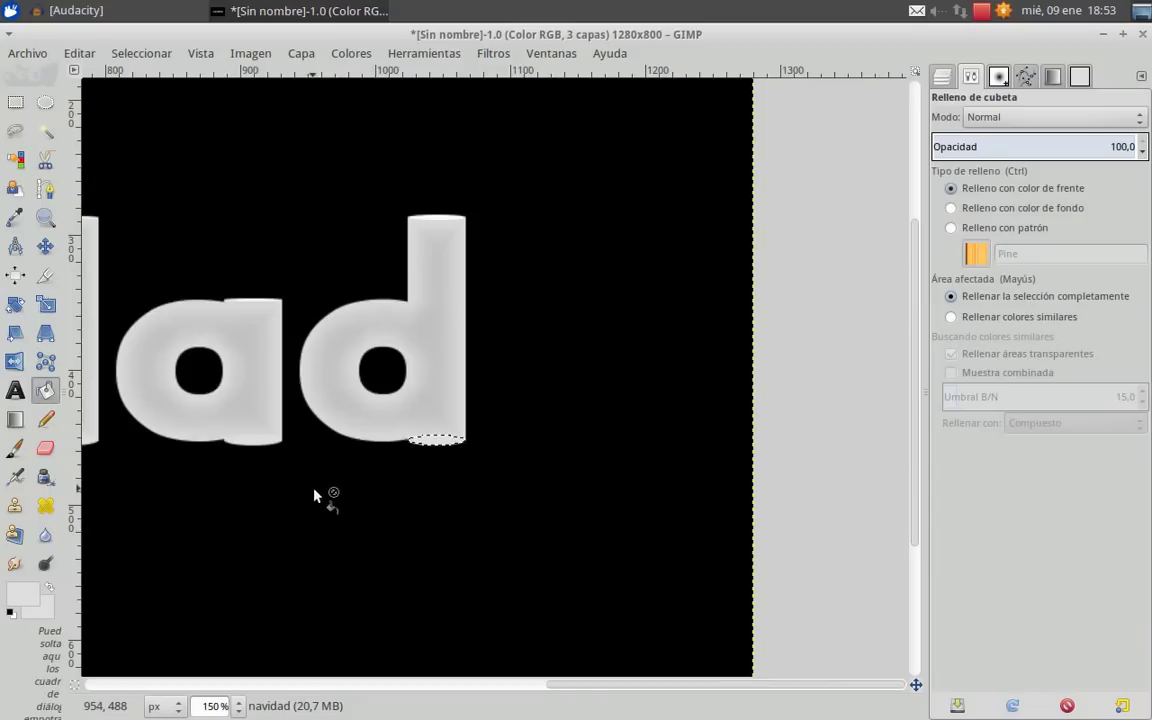
Step: Draw an elliptical selection across the bottom of the first "a" stem and adjust it to 43 × 7 px at 434, 449
left_click_drag(339, 494, 762, 496)
left_click_drag(372, 476, 493, 477)
scroll(474, 483, "left", 4)
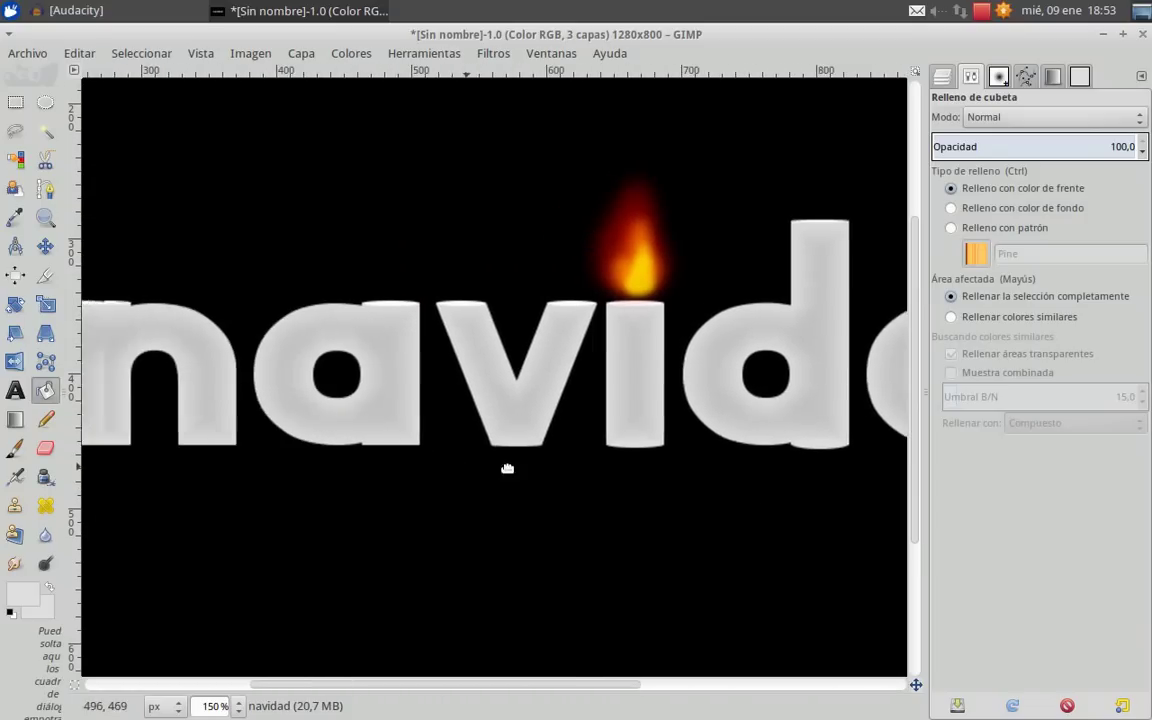
scroll(660, 452, "up", 5, "ctrl")
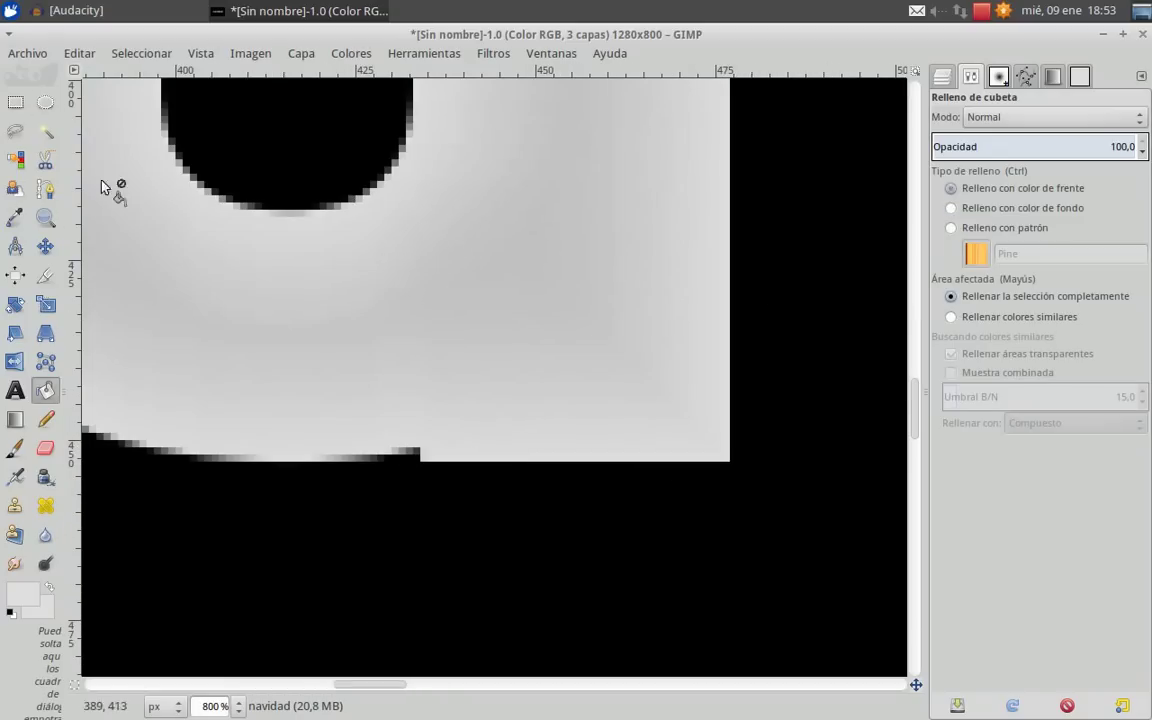
left_click(45, 102)
scroll(416, 447, "up", 1, "ctrl")
left_click_drag(409, 424, 835, 501)
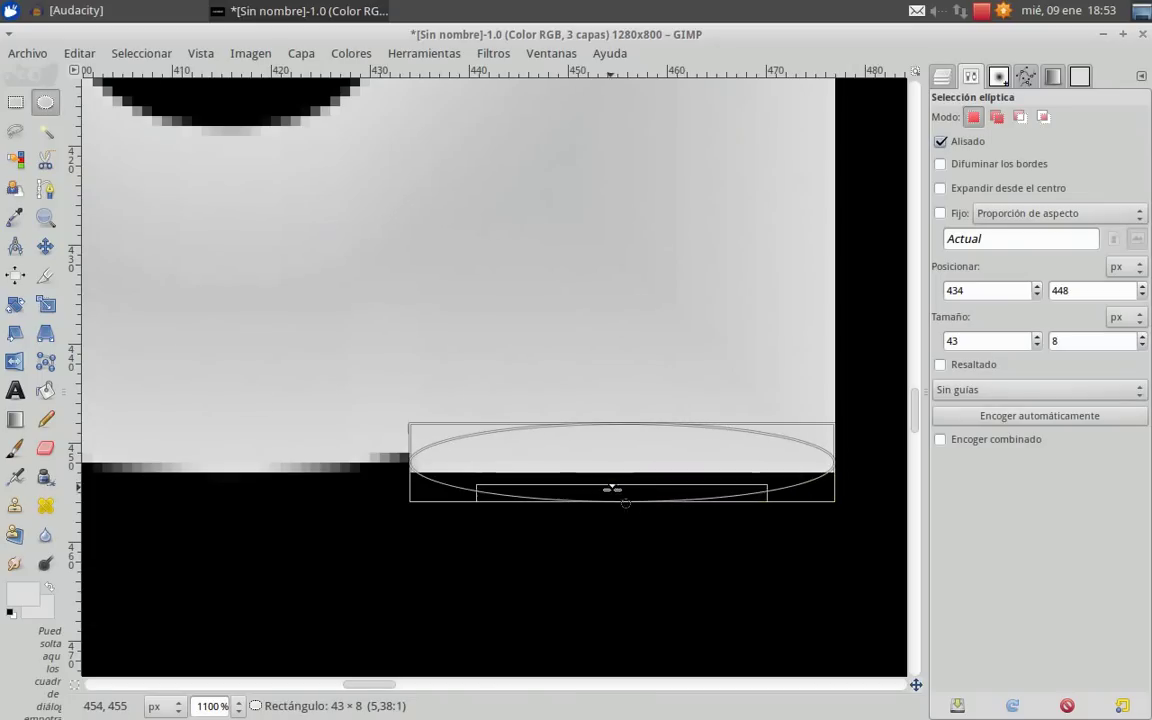
left_click_drag(622, 449, 591, 456)
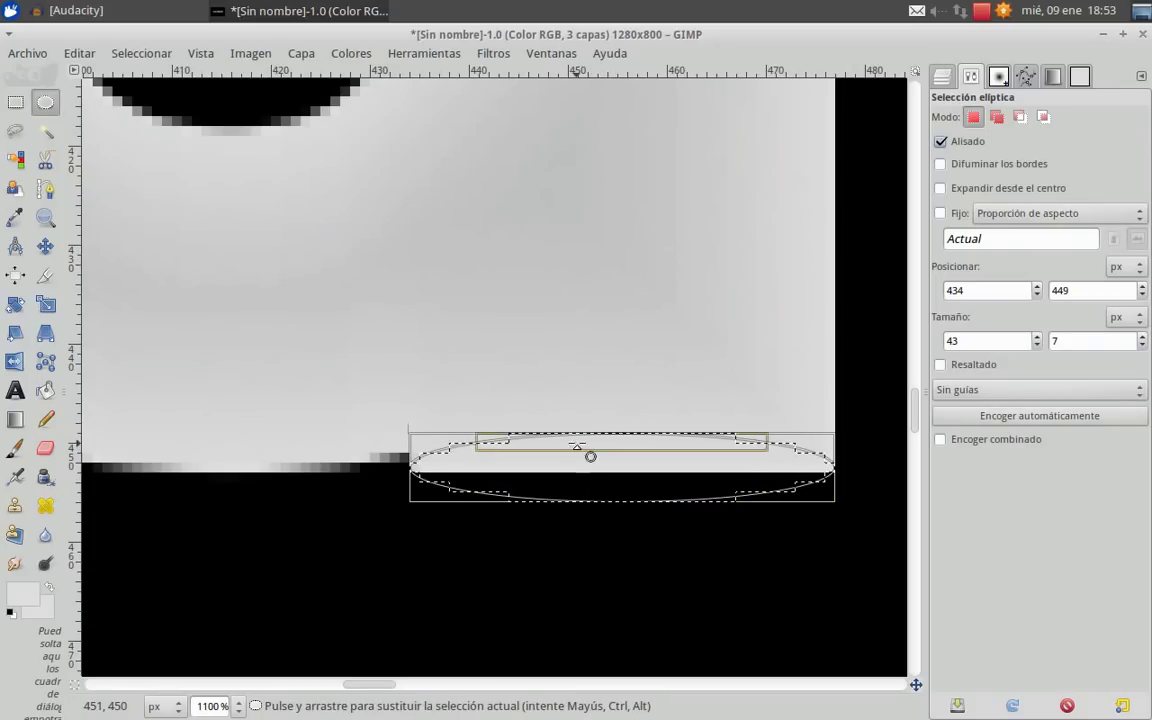
Step: Fill the ellipse at the bottom of the first "a" stem with light grey and clear the selection
left_click(45, 390)
left_click(729, 445)
left_click(141, 53)
left_click(150, 90)
Step: Select a 43 × 6 px ellipse at 298, 450 under the right stem of the "n" and fill it with light grey
scroll(307, 190, "left", 5)
scroll(307, 190, "left", 5)
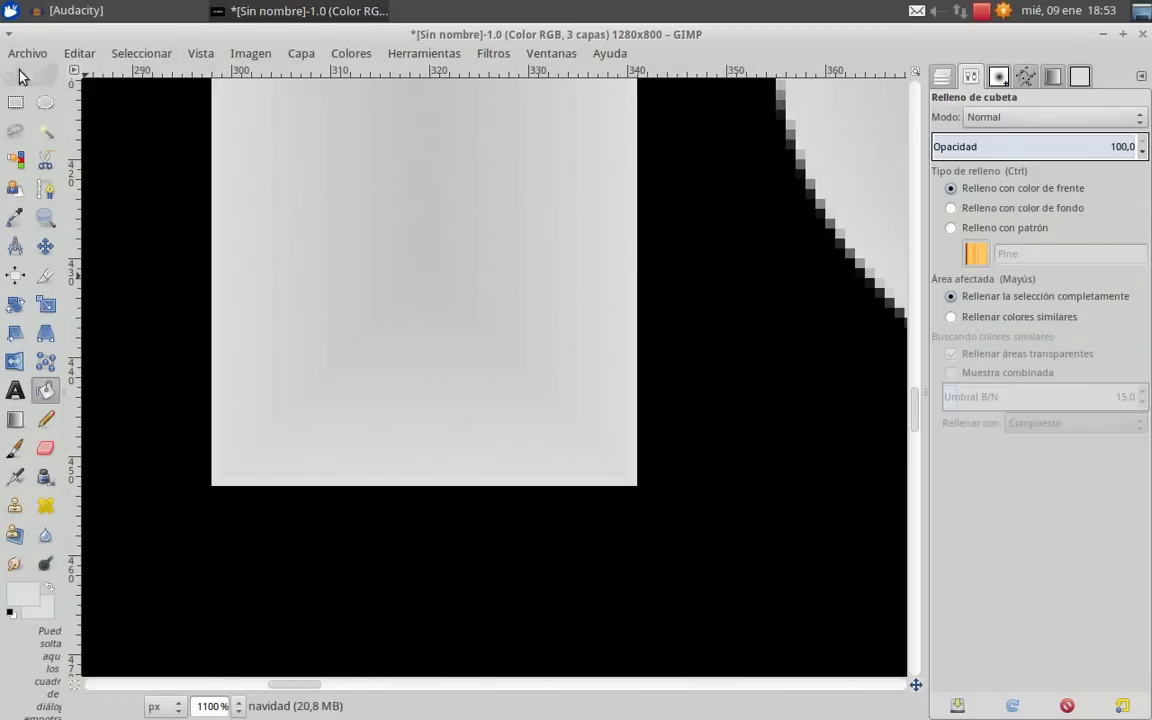
left_click(45, 102)
left_click_drag(206, 474, 643, 512)
left_click_drag(442, 466, 445, 455)
left_click_drag(370, 501, 383, 530)
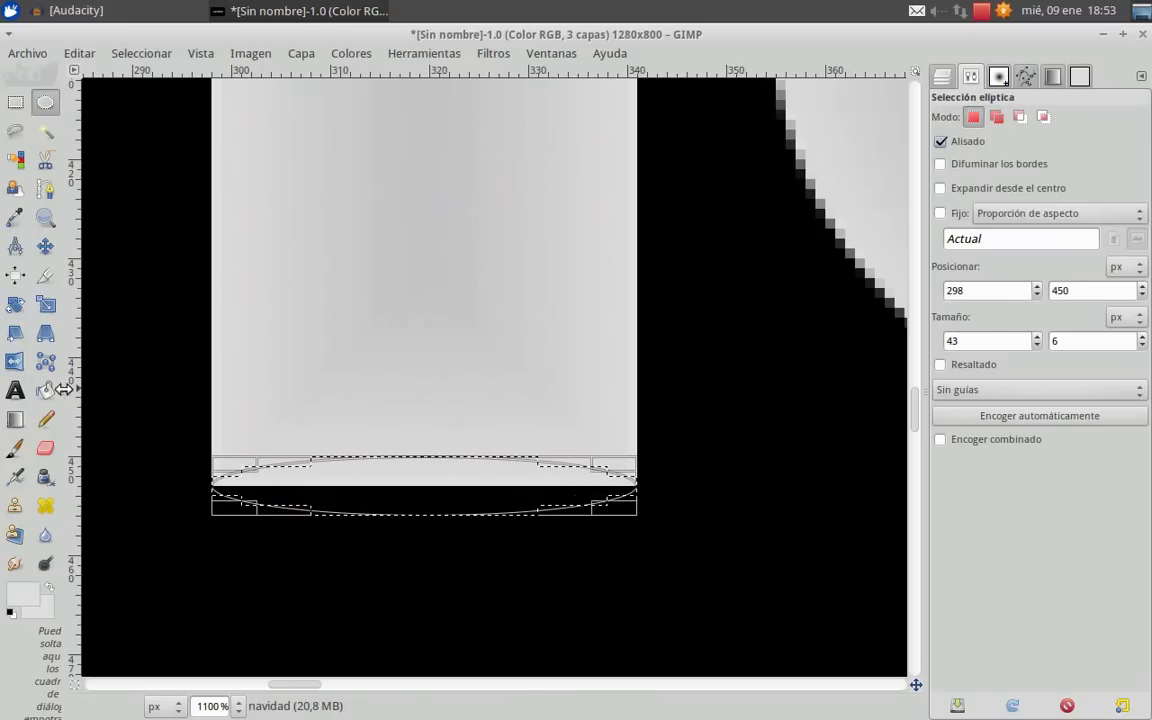
left_click(45, 390)
left_click(306, 474)
Step: Draw an elliptical selection across the bottom of the left "n" stem and adjust it to 43 × 6 px at 220, 450
scroll(563, 426, "down", 3)
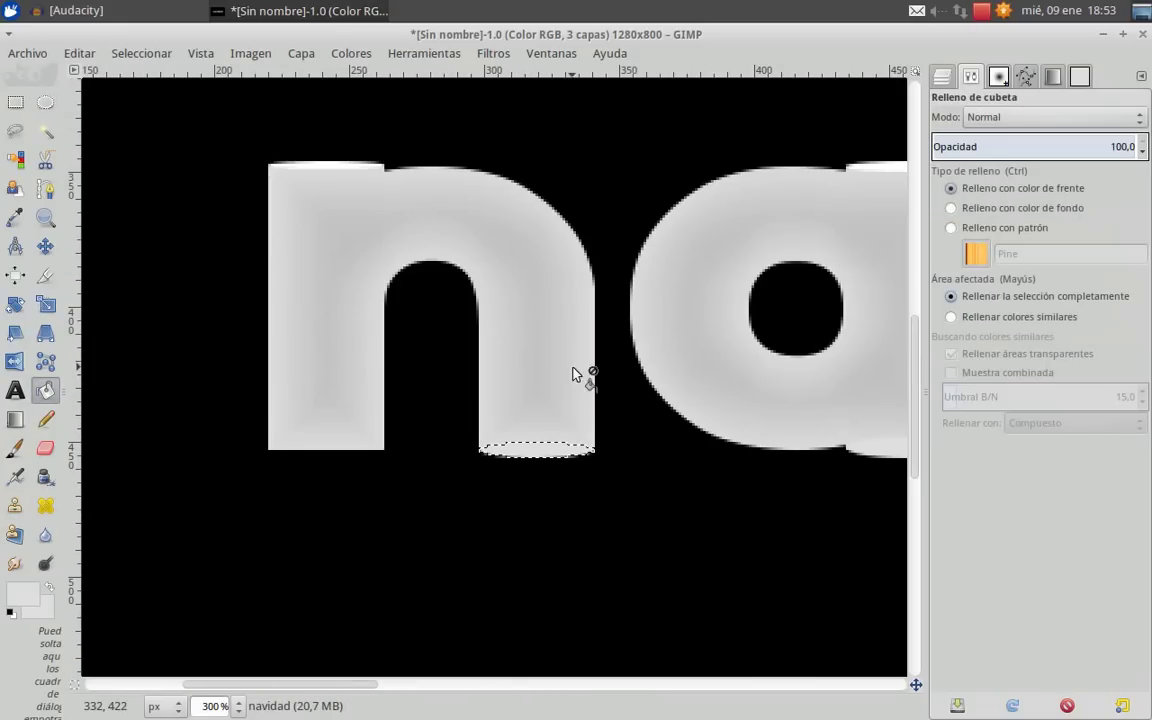
scroll(196, 440, "up", 3)
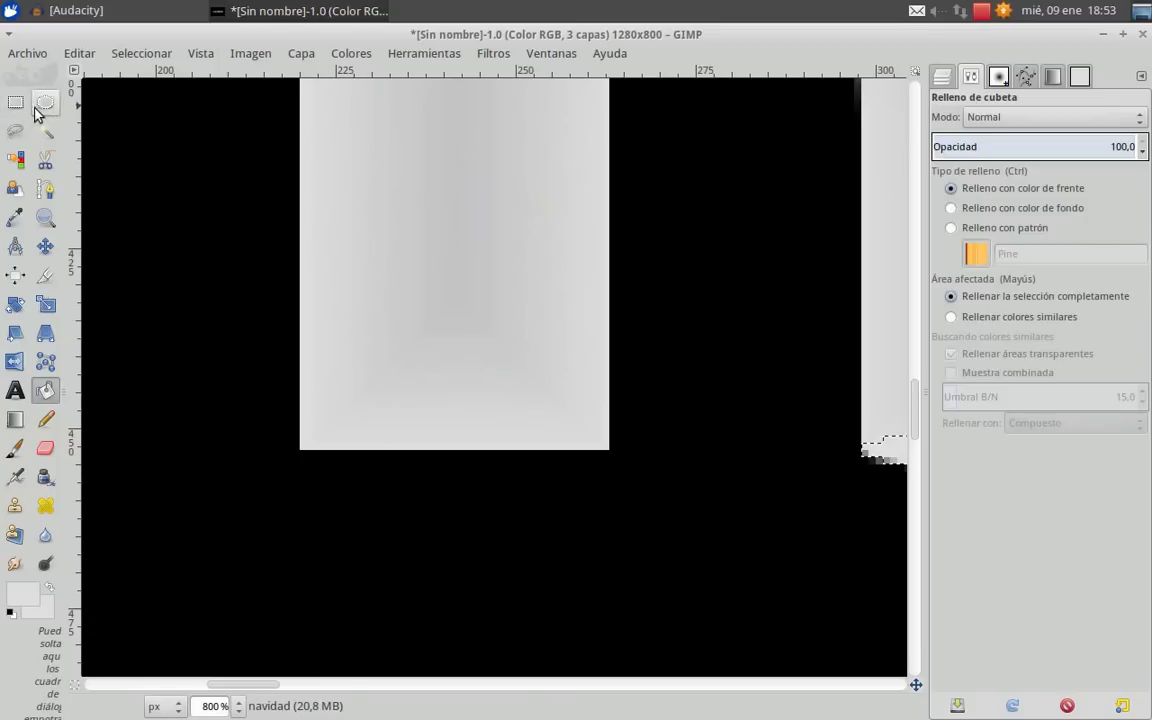
left_click(45, 102)
left_click_drag(307, 437, 607, 470)
left_click_drag(300, 455, 292, 454)
left_click_drag(383, 438, 392, 429)
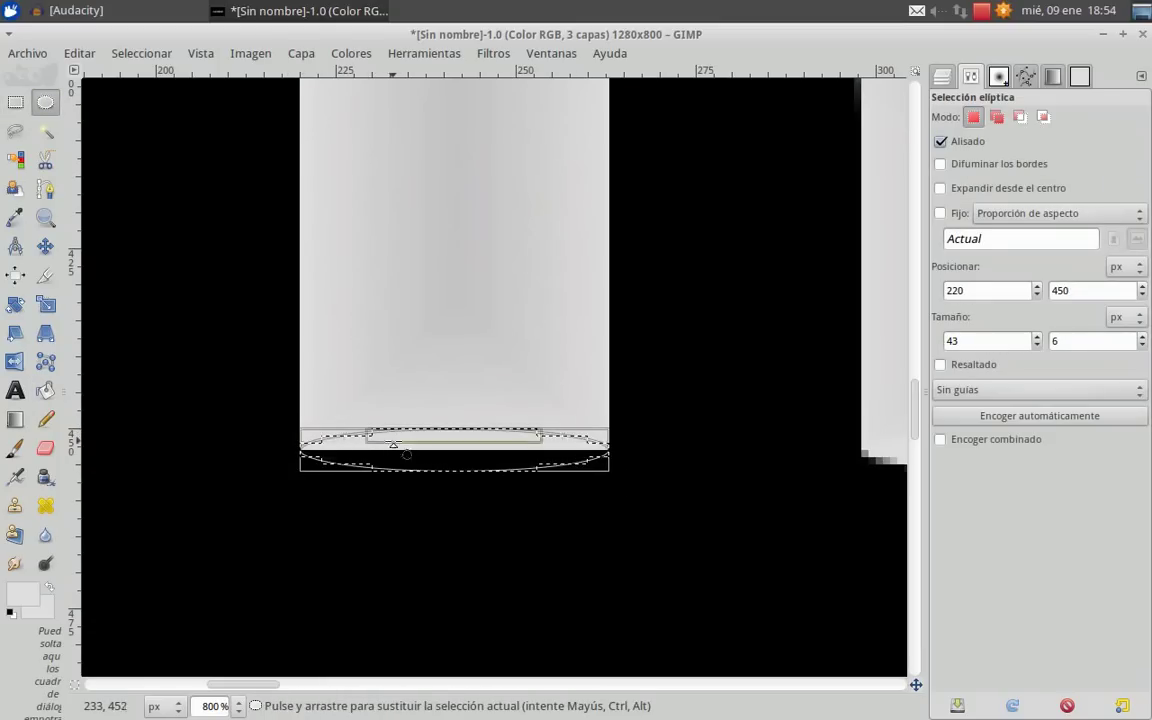
Step: Fill the ellipse at the bottom of the left "n" stem with light grey and clear the selection
left_click(46, 390)
left_click(378, 465)
left_click(141, 53)
left_click(140, 90)
Step: Examine the rounded bottoms and white tops of the whole "navidad" lettering, both as a whole and close up
key("minus")
key("minus")
key("minus")
key("minus")
key("minus")
key("minus")
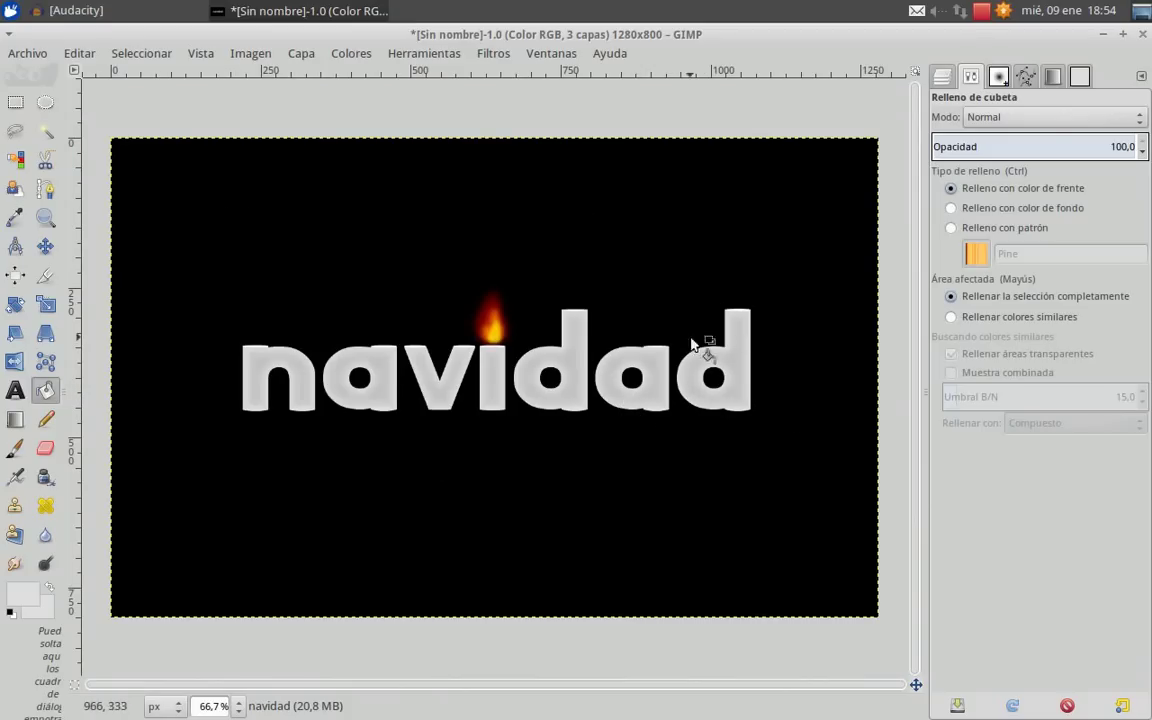
scroll(598, 381, "up", 2)
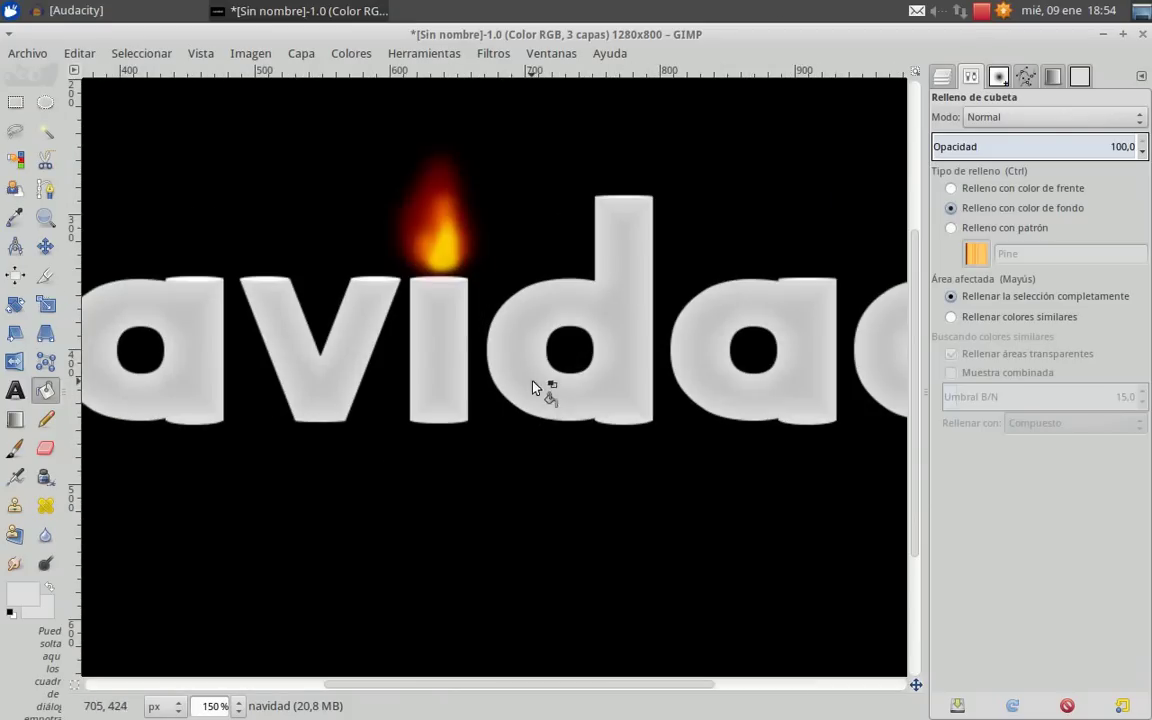
scroll(523, 350, "down", 3)
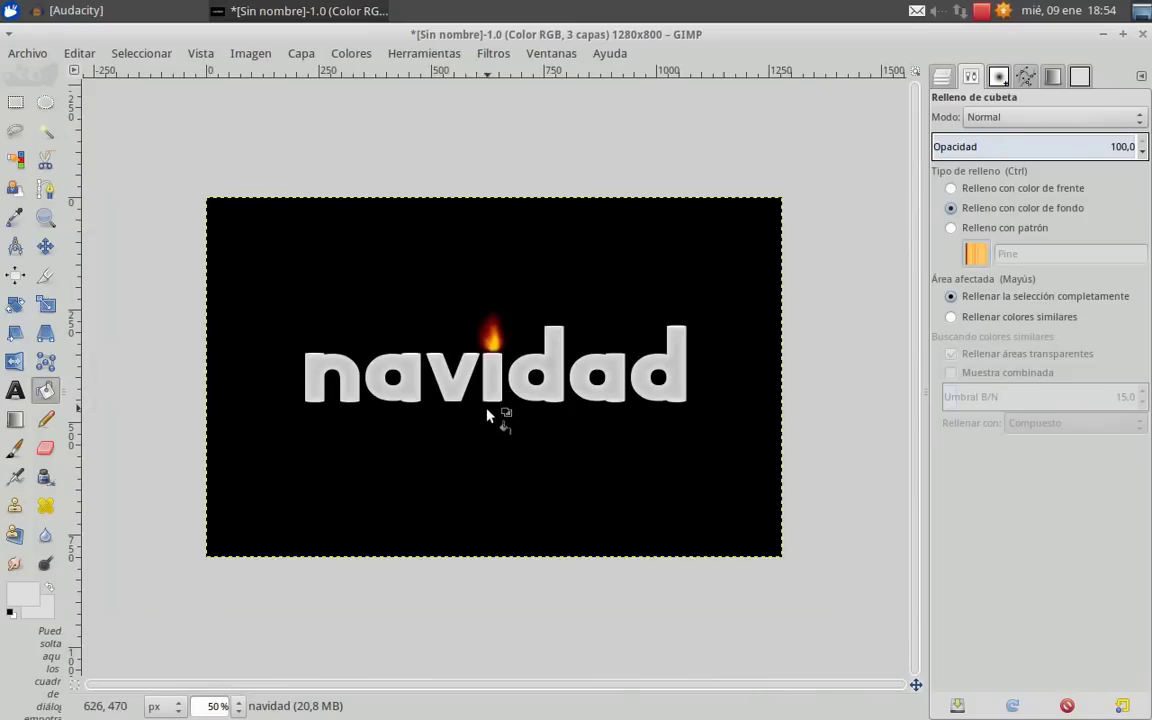
scroll(298, 363, "up", 4)
Step: Smudge a short streak at the top of the "n"'s inner arch with a brush size of 5
scroll(176, 380, "up", 1)
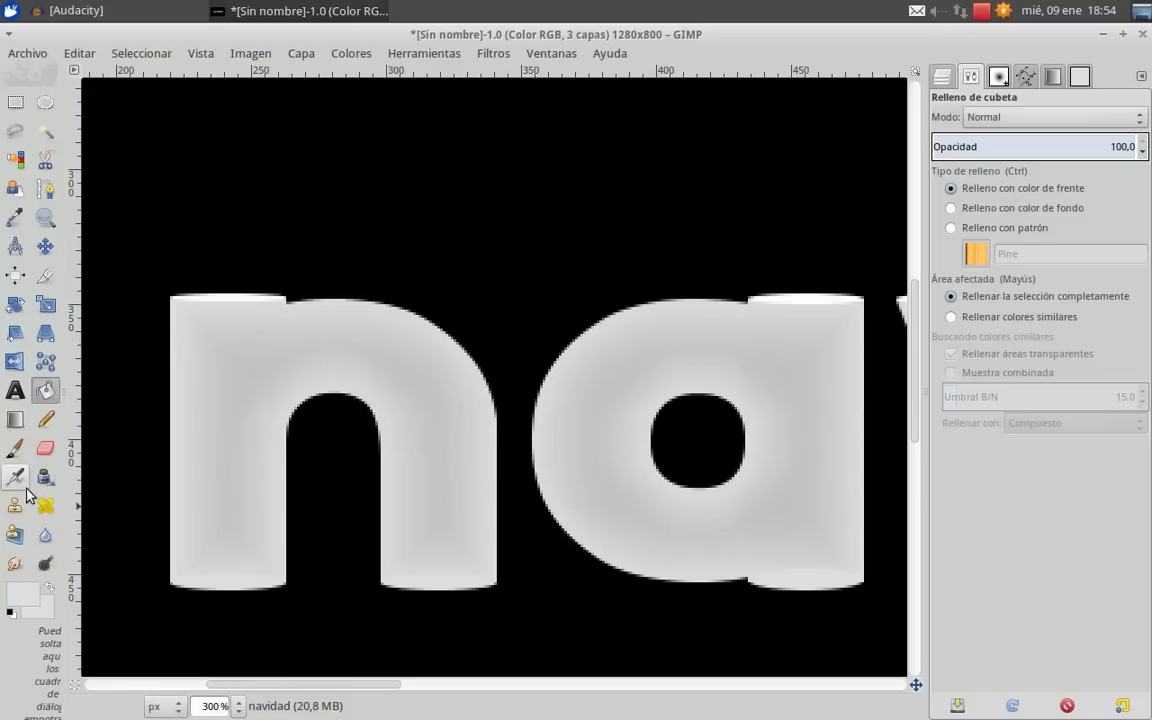
left_click(15, 562)
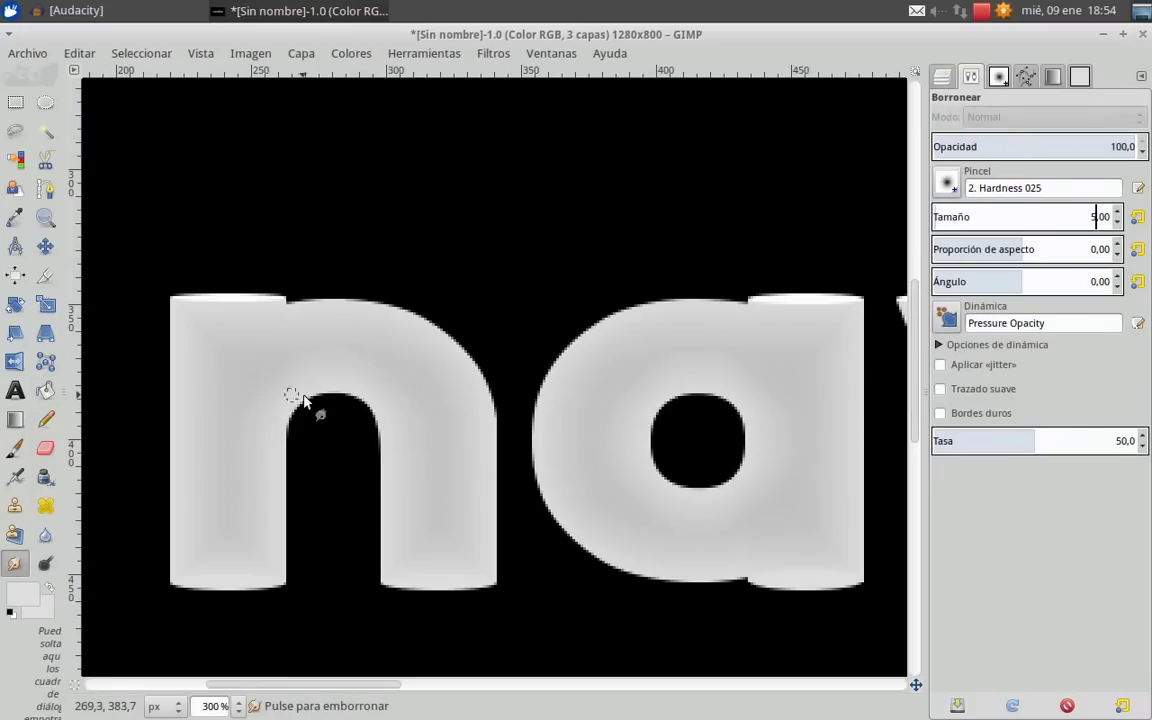
left_click_drag(335, 425, 334, 381)
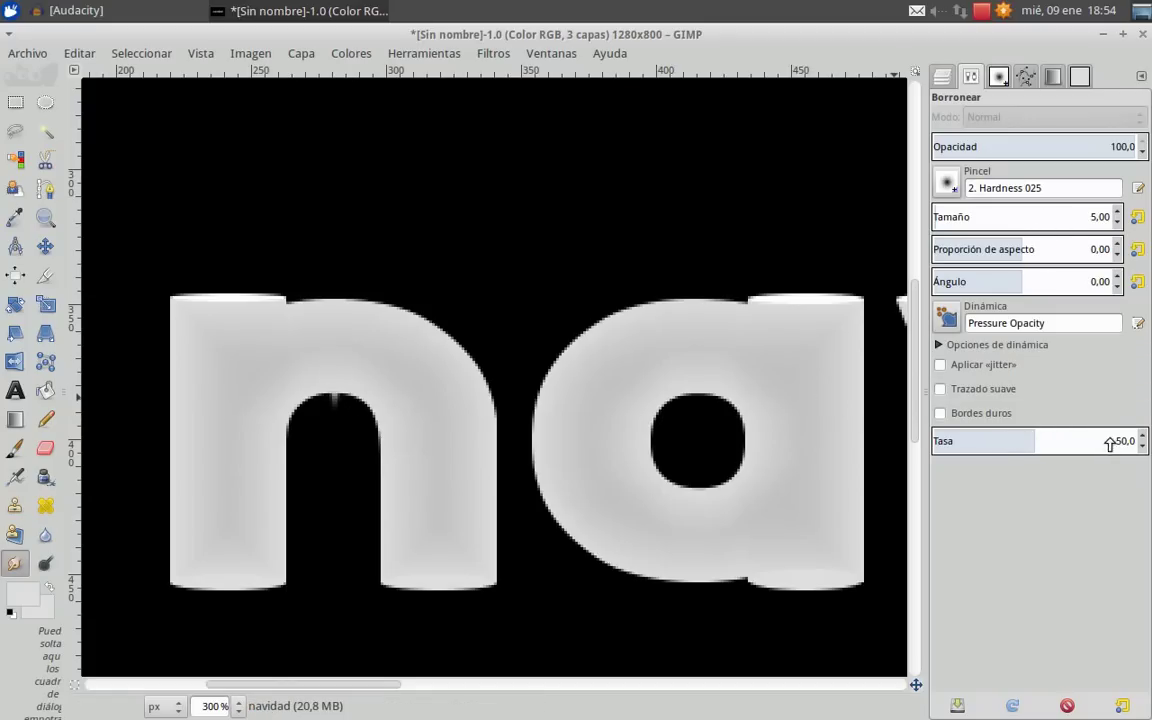
Step: Set the Smudge rate to 70 and pull the light grey down from the top of the "n"'s inner arch
scroll(296, 424, "up", 2)
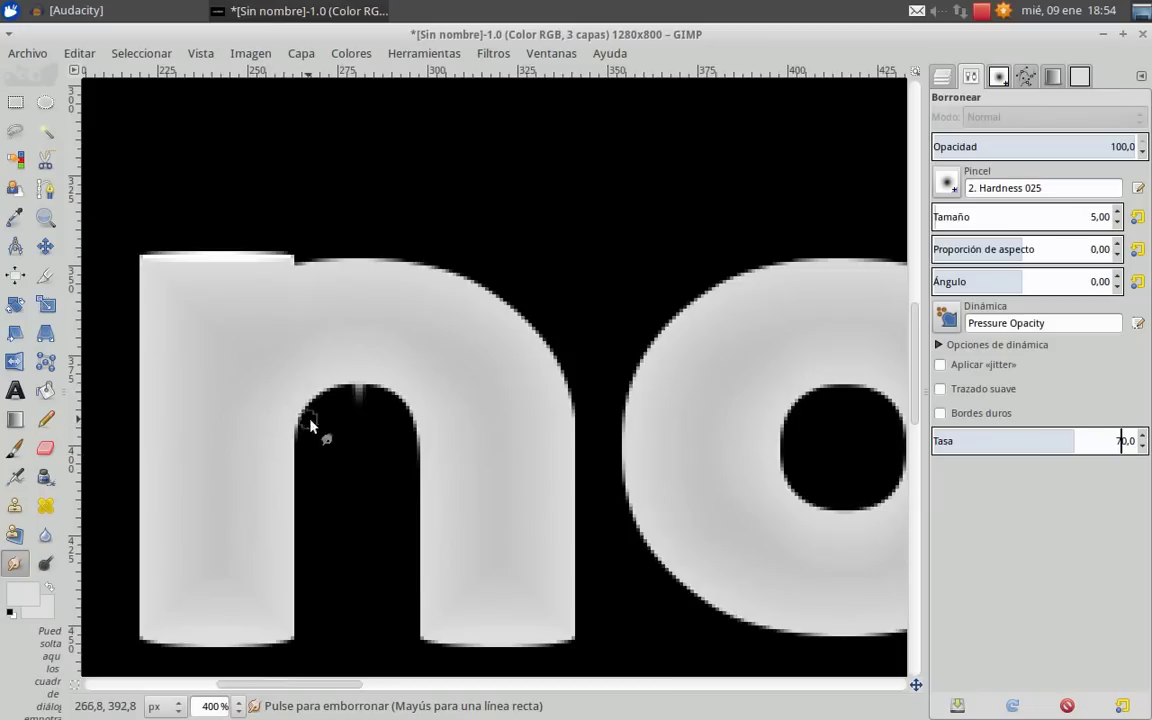
left_click_drag(379, 360, 381, 440)
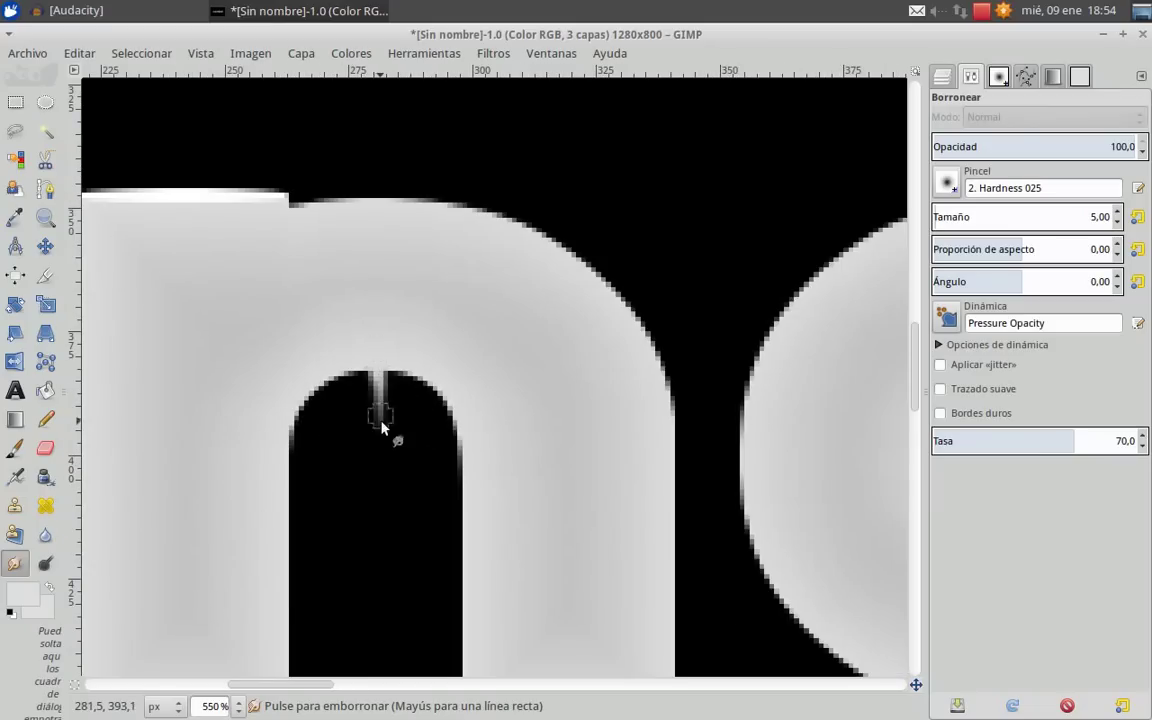
left_click_drag(377, 348, 372, 398)
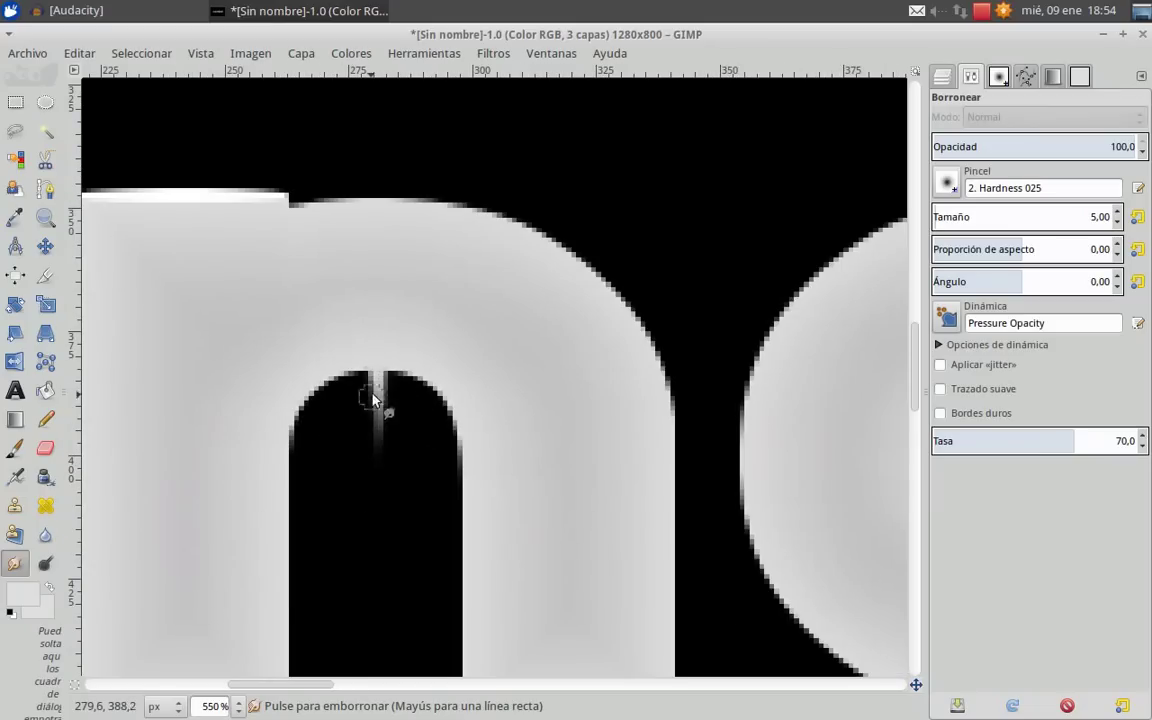
Step: Set the Smudge brush size to 10 and lengthen the drip hanging inside the "n"'s arch with repeated downward strokes
left_click(1095, 217)
left_click_drag(376, 382, 376, 475)
left_click_drag(373, 326, 373, 462)
left_click_drag(370, 371, 363, 504)
left_click_drag(375, 397, 375, 513)
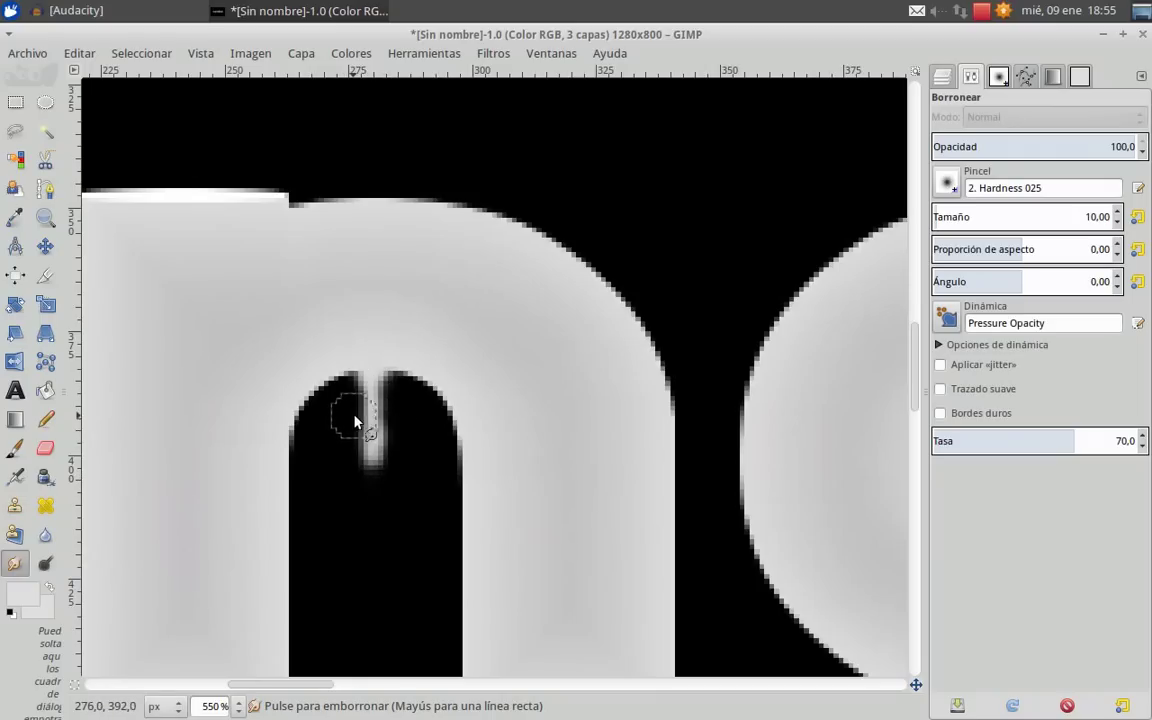
Step: Smudge inward along the sides of the drip inside the "n"'s arch to shape it into a teardrop with a narrow top
mouse_move(363, 400)
left_mouse_down()
mouse_move(388, 421)
mouse_move(398, 414)
mouse_move(388, 404)
mouse_move(341, 419)
mouse_move(364, 405)
mouse_move(392, 447)
left_mouse_up()
scroll(391, 487, "down", 6)
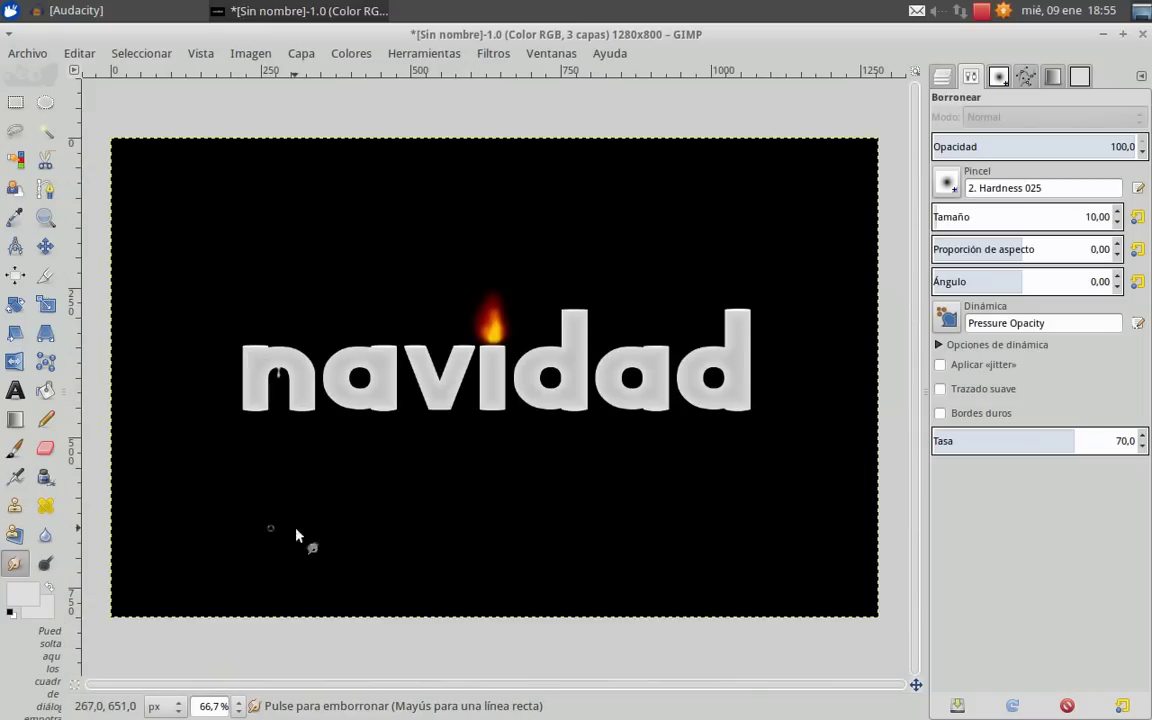
scroll(358, 376, "up", 7)
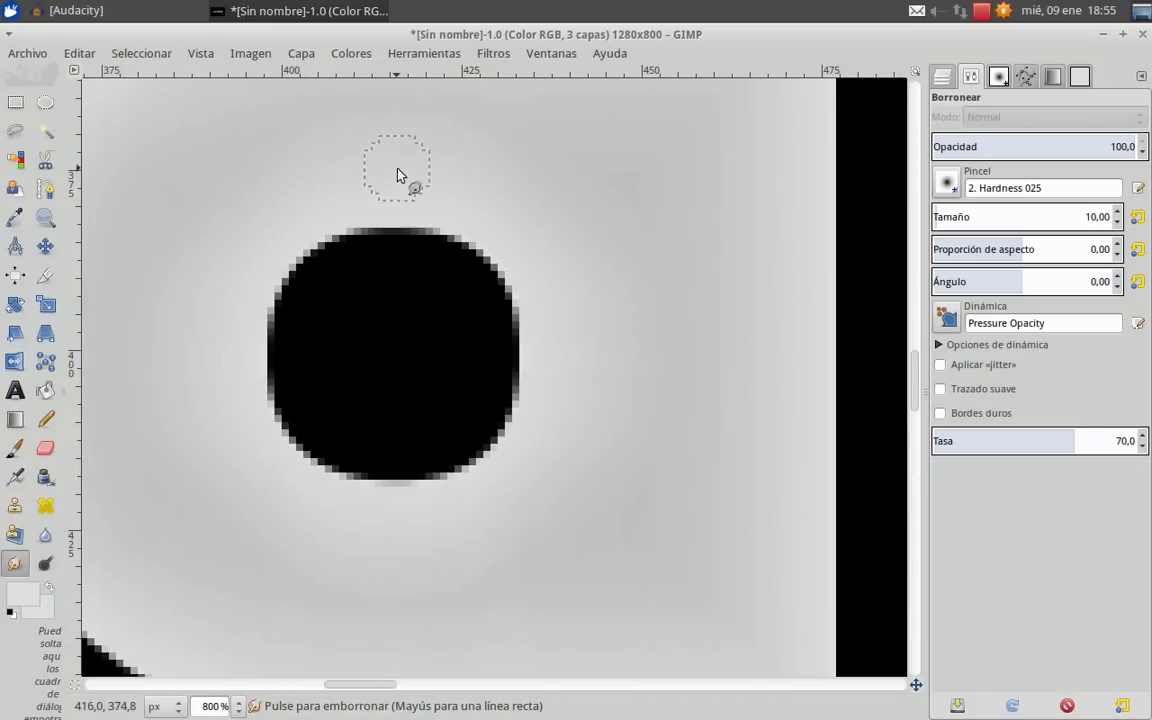
scroll(465, 440, "down", 4)
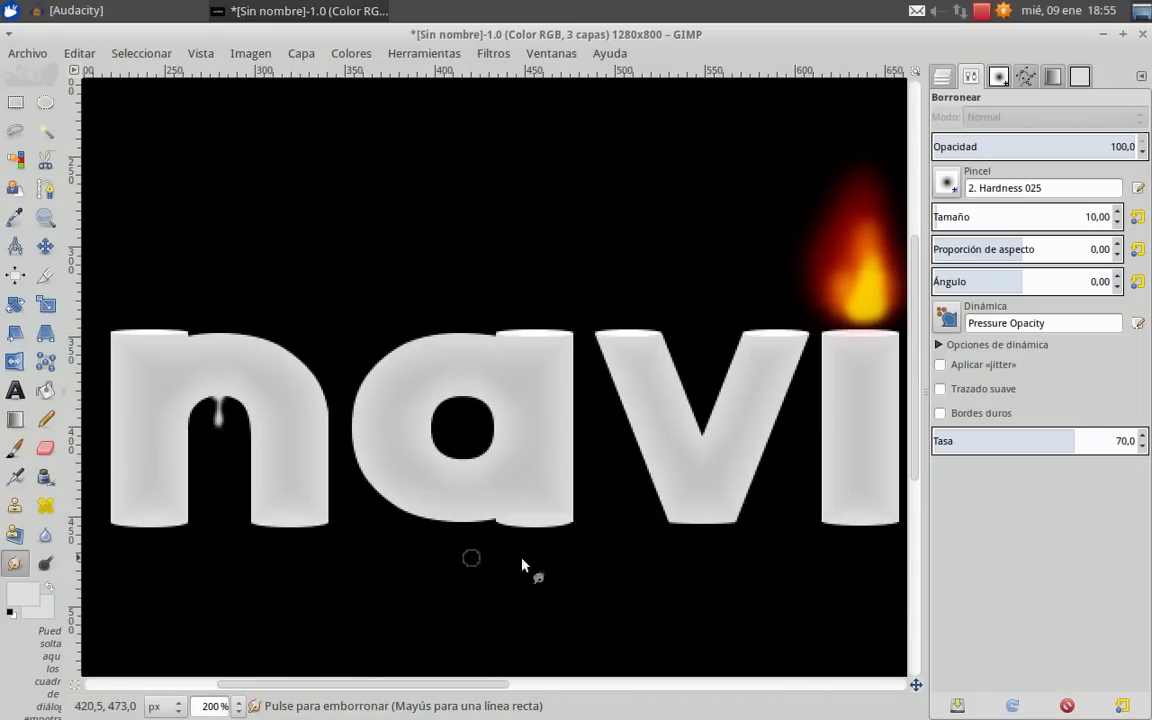
Step: Set the foreground colour to white and paint a size 10 Paintbrush dot on the stem of the first "a"
scroll(509, 350, "up", 1)
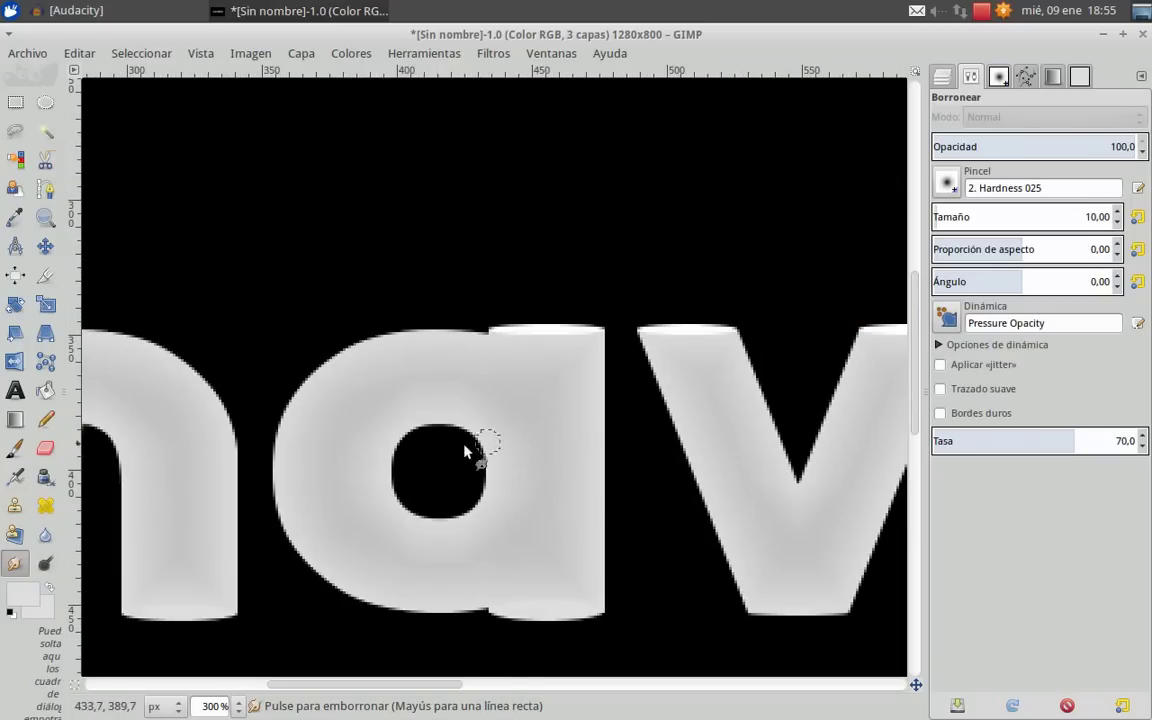
left_click(15, 448)
left_click(25, 600)
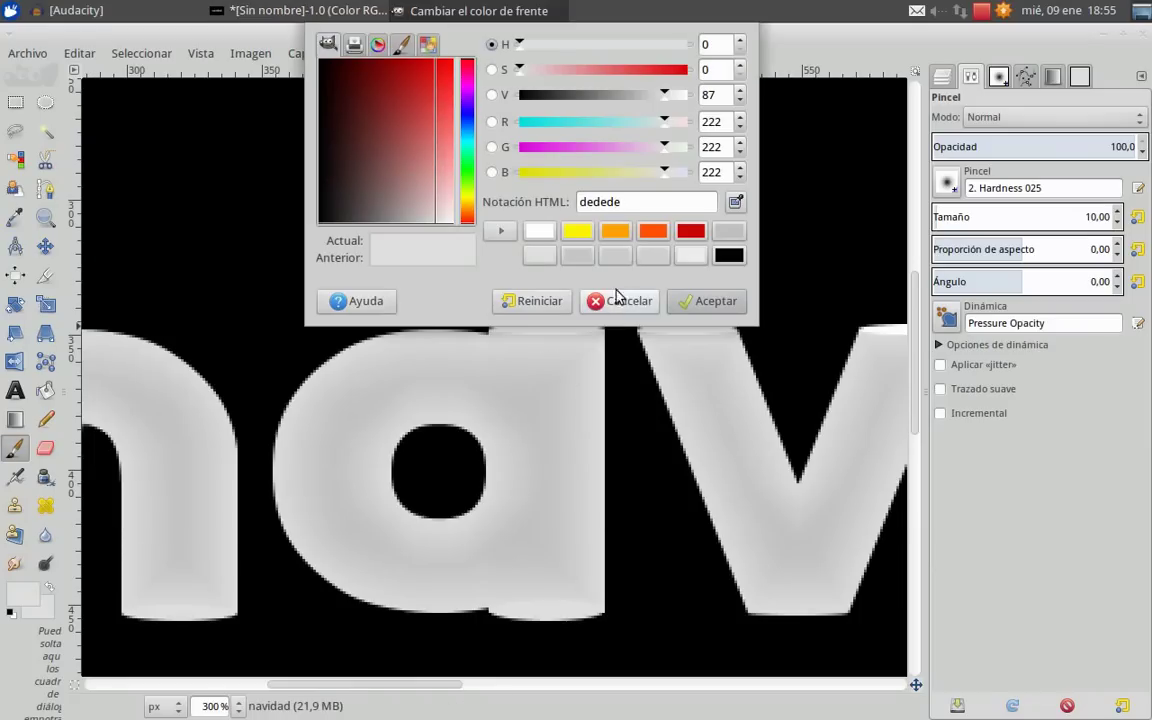
left_click(549, 232)
left_click(705, 300)
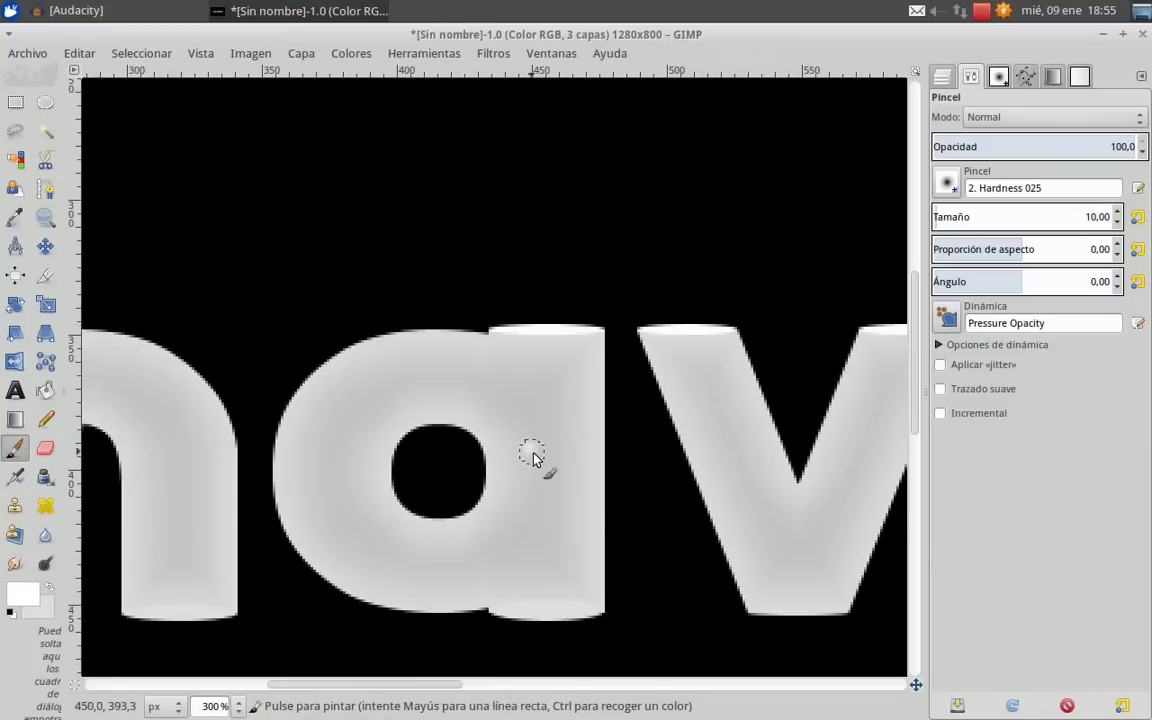
left_click(537, 449)
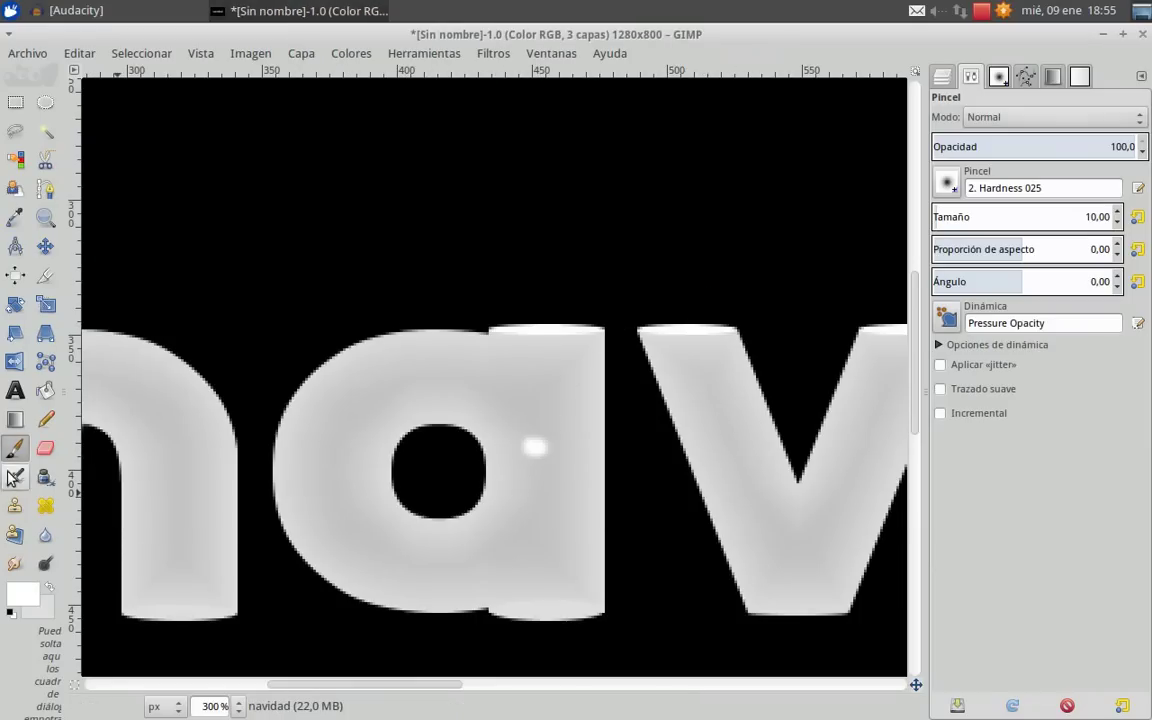
Step: Smudge the white dot on the first "a" upward and inward into a pointed wax drop
left_click(17, 564)
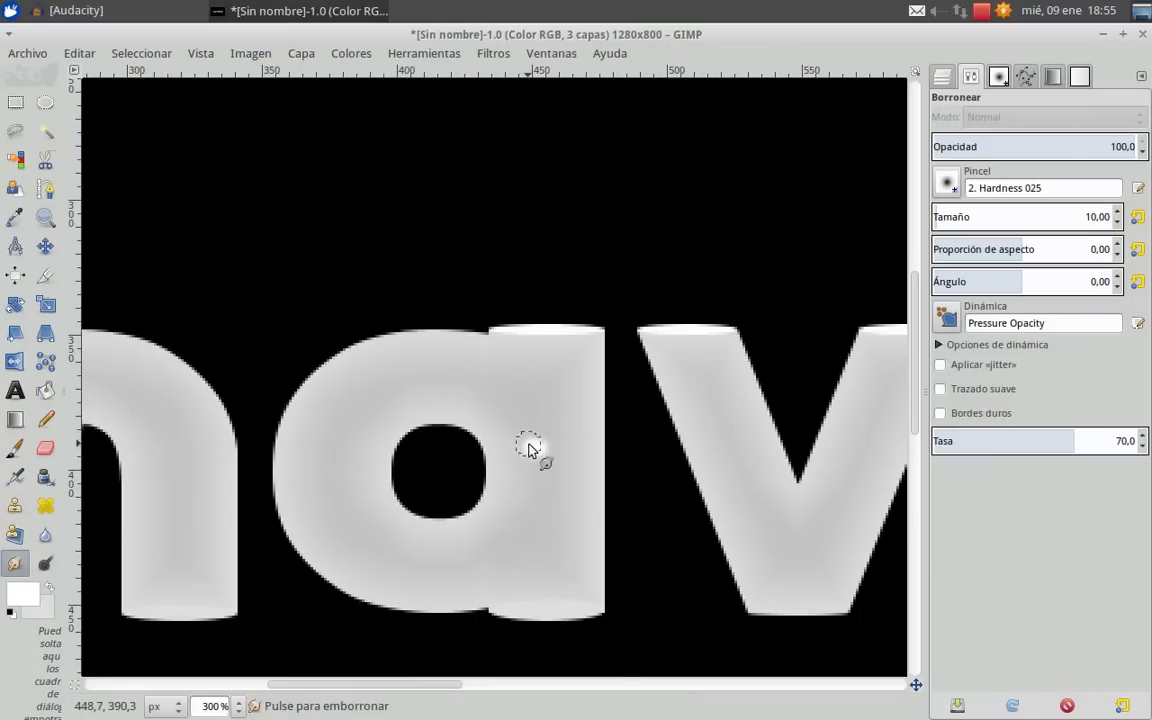
scroll(529, 449, "up", 2)
mouse_move(541, 456)
left_mouse_down()
mouse_move(544, 410)
mouse_move(573, 451)
left_mouse_up()
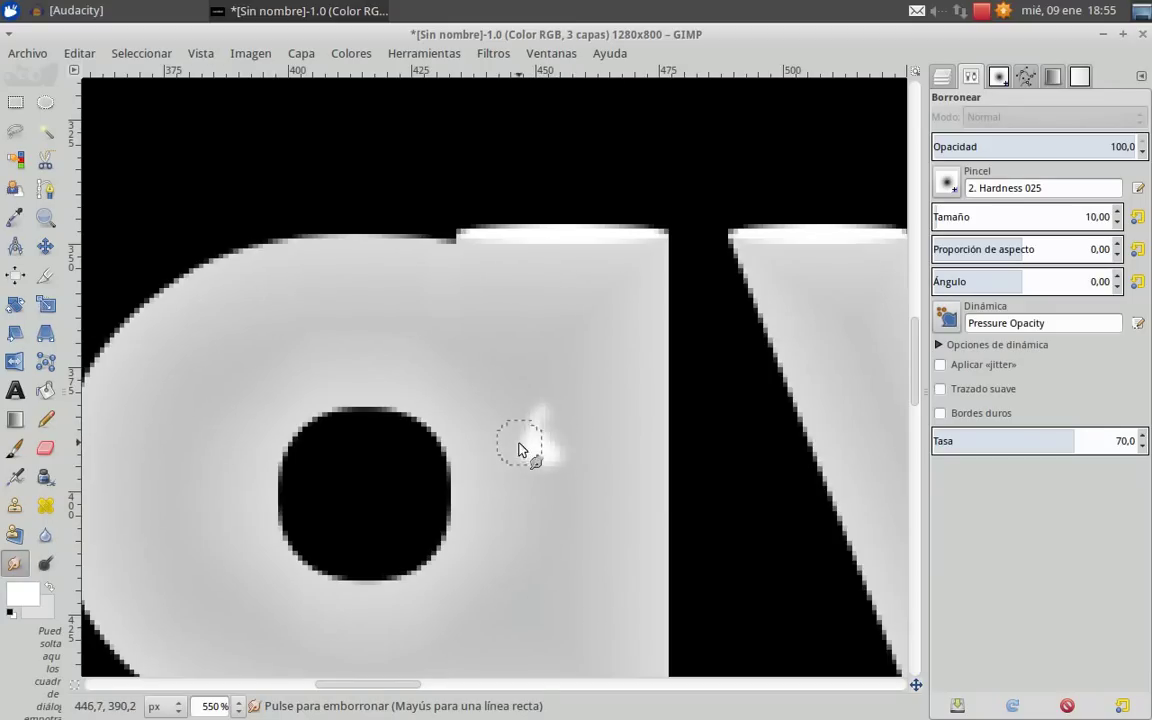
key("ctrl+z")
key("ctrl+y")
key("ctrl+y")
scroll(551, 546, "down", 6)
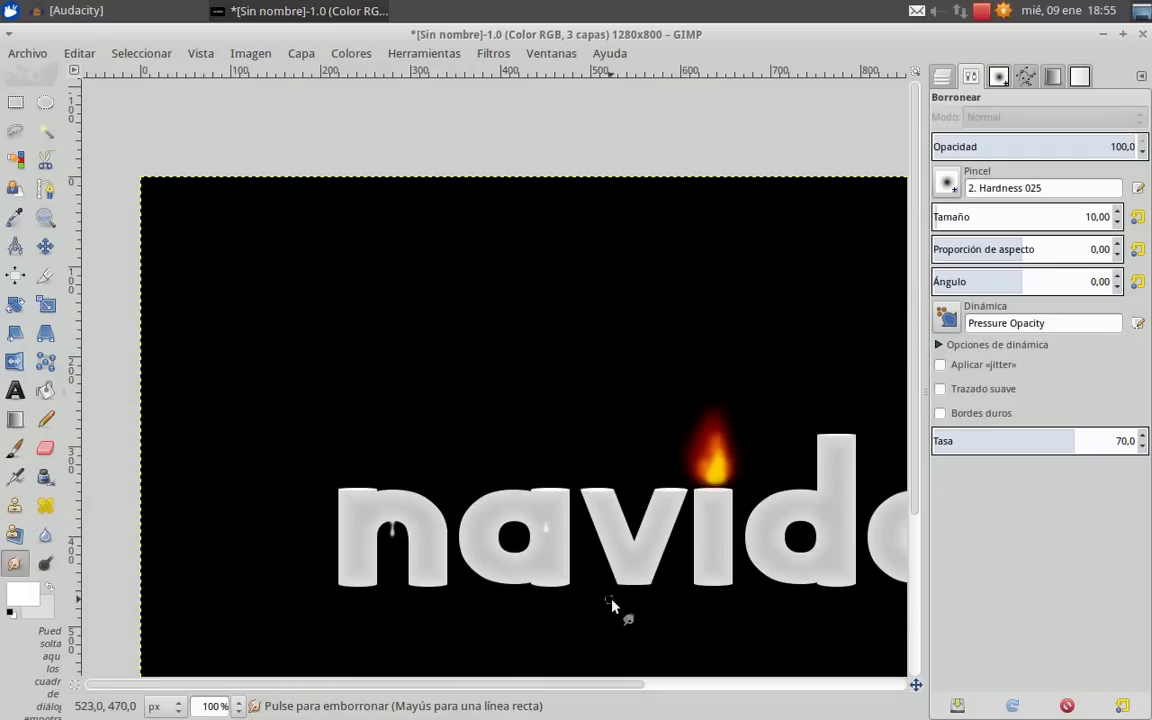
Step: Try a short downward smudge at the top of the "i" and a white Paintbrush dot on its stem
left_click_drag(655, 582, 540, 358)
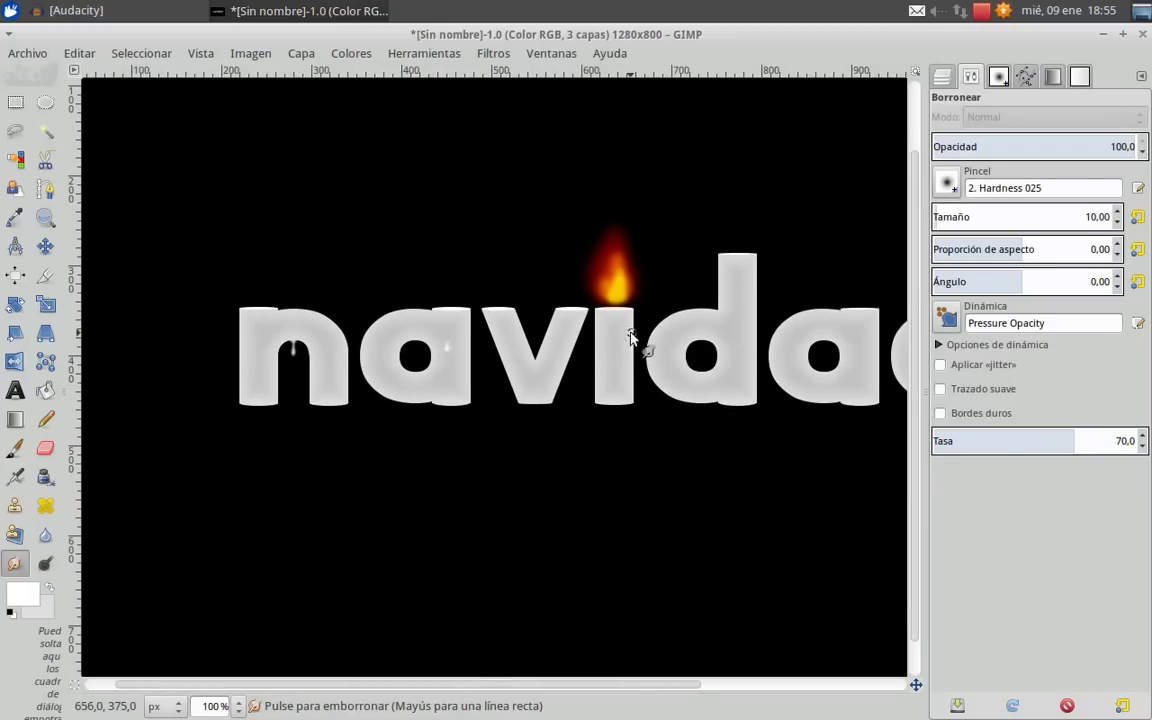
scroll(625, 310, "up", 3)
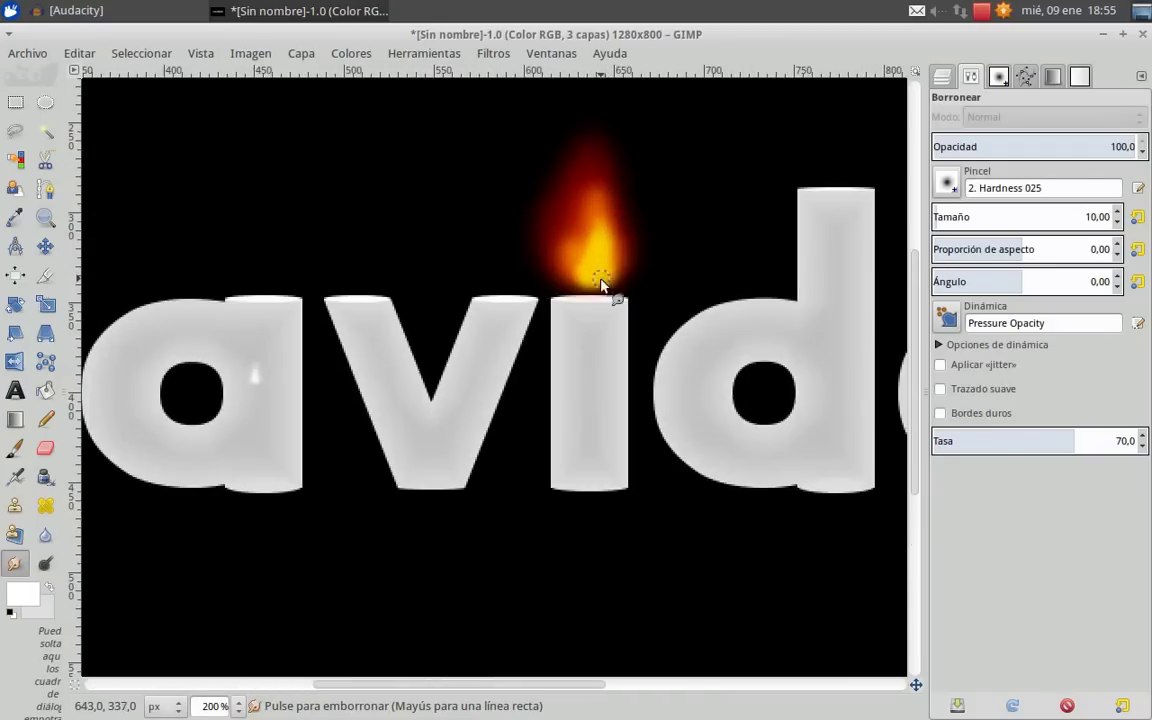
scroll(583, 312, "up", 2)
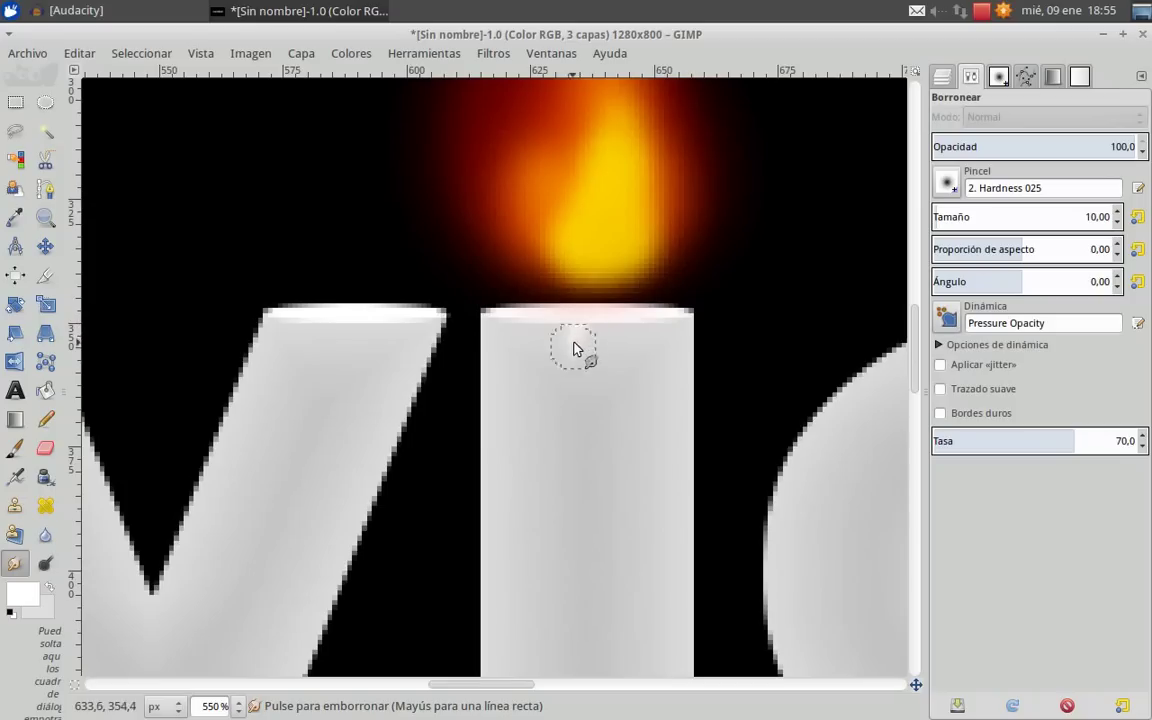
left_click_drag(576, 322, 576, 371)
left_click(15, 448)
left_click(655, 530)
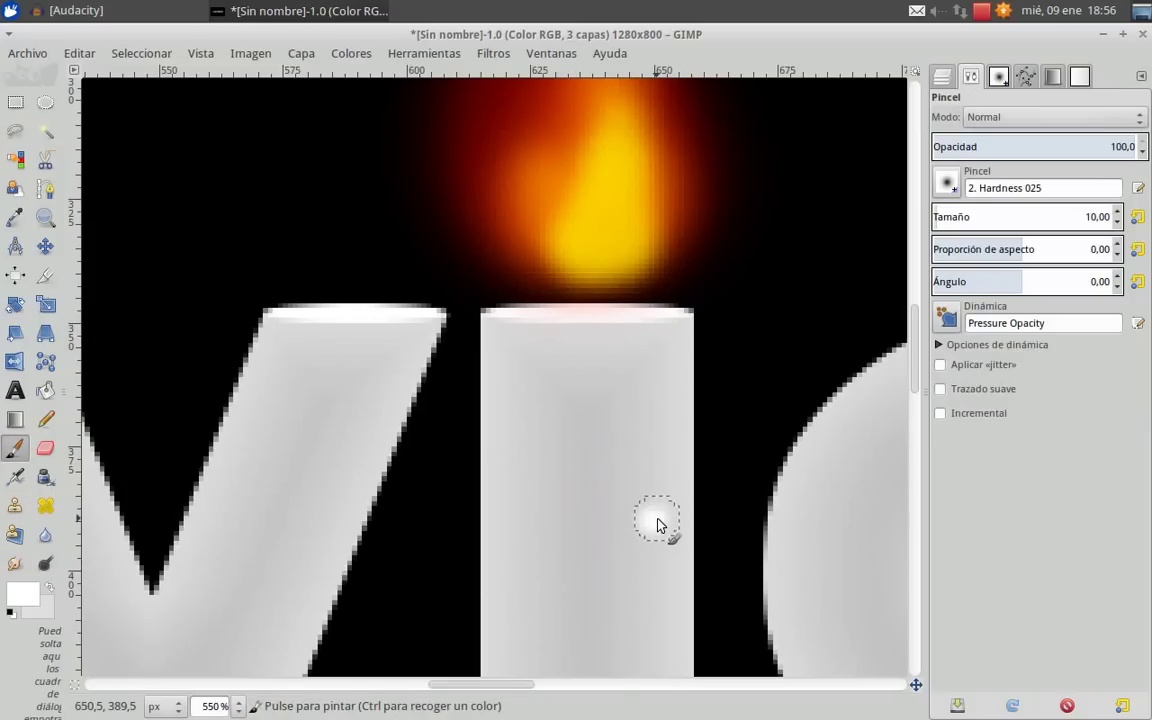
scroll(661, 590, "up", 3)
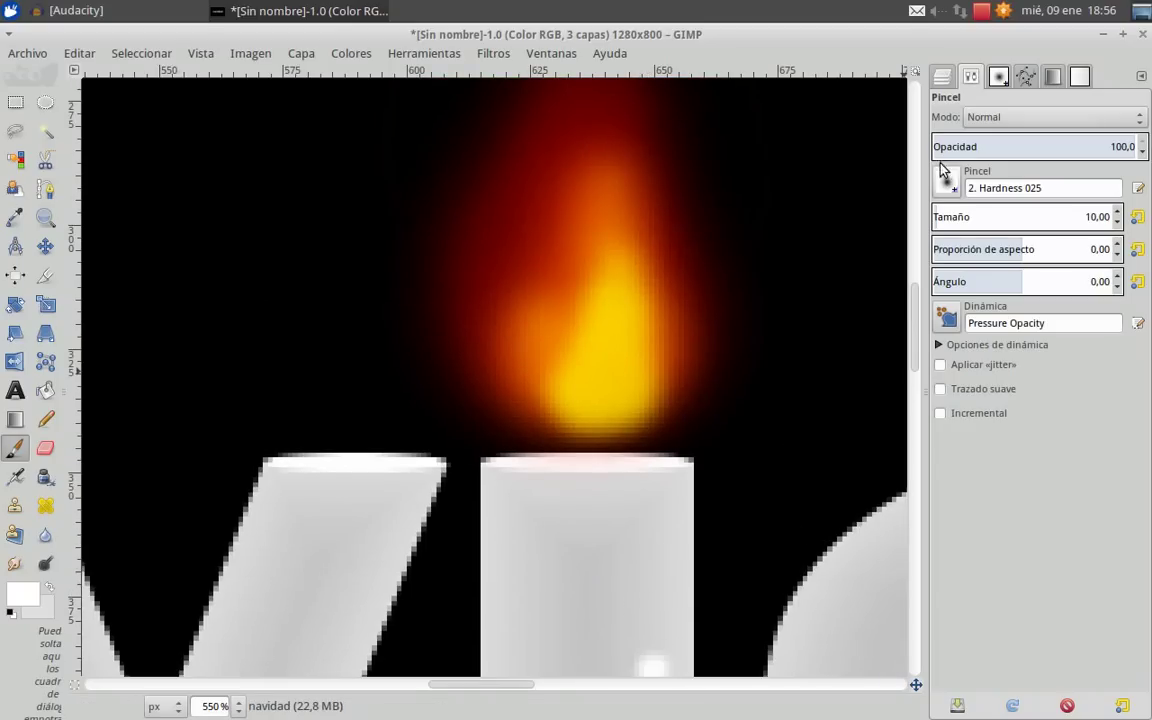
scroll(679, 435, "down", 9)
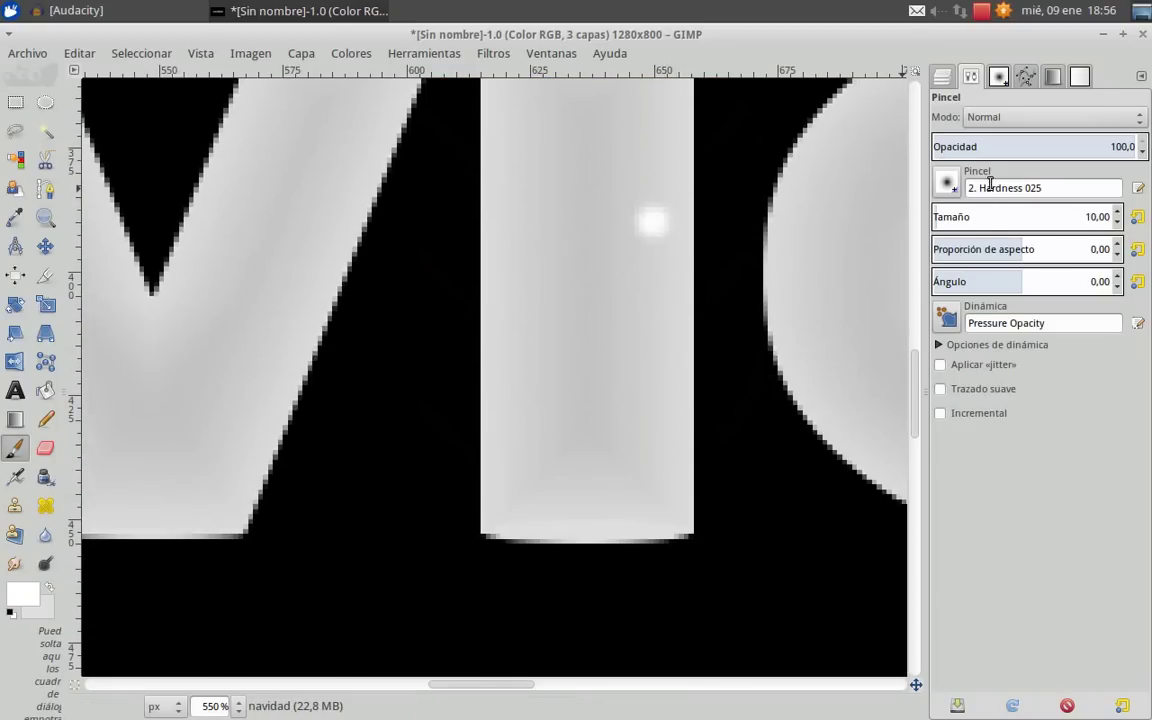
Step: Undo the dot on the "i" and paint a new white one on its stem with the 2. Hardness 050 brush
left_click(947, 183)
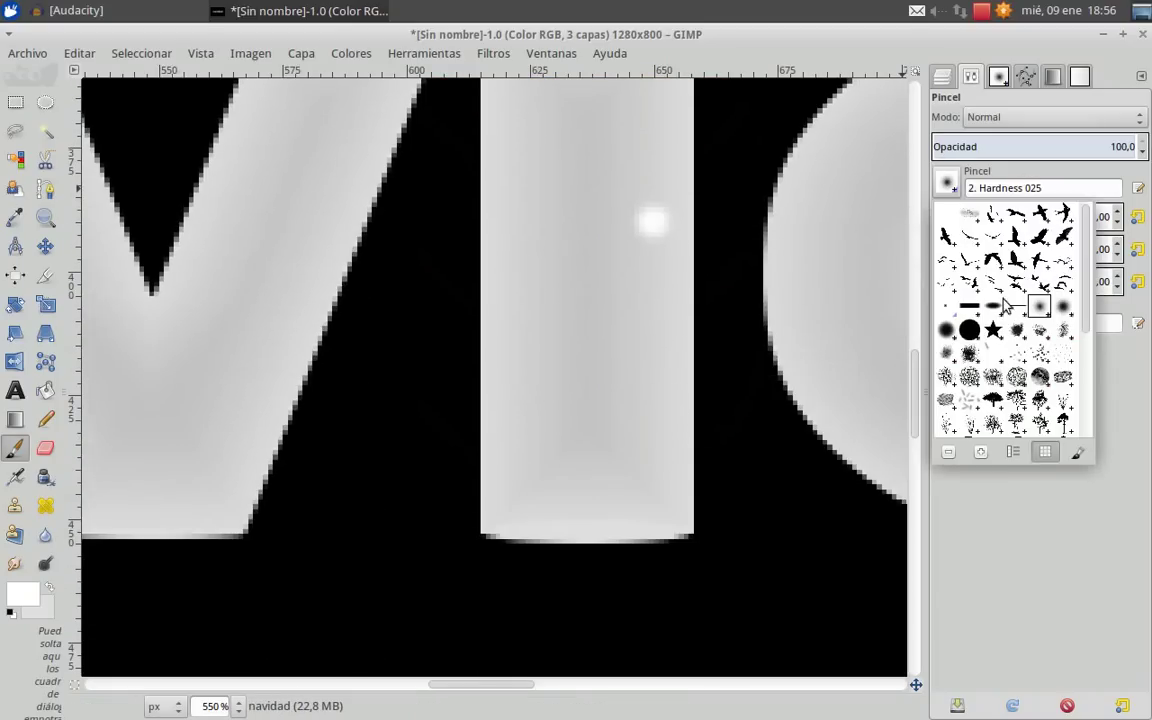
left_click(1063, 306)
key("ctrl+z")
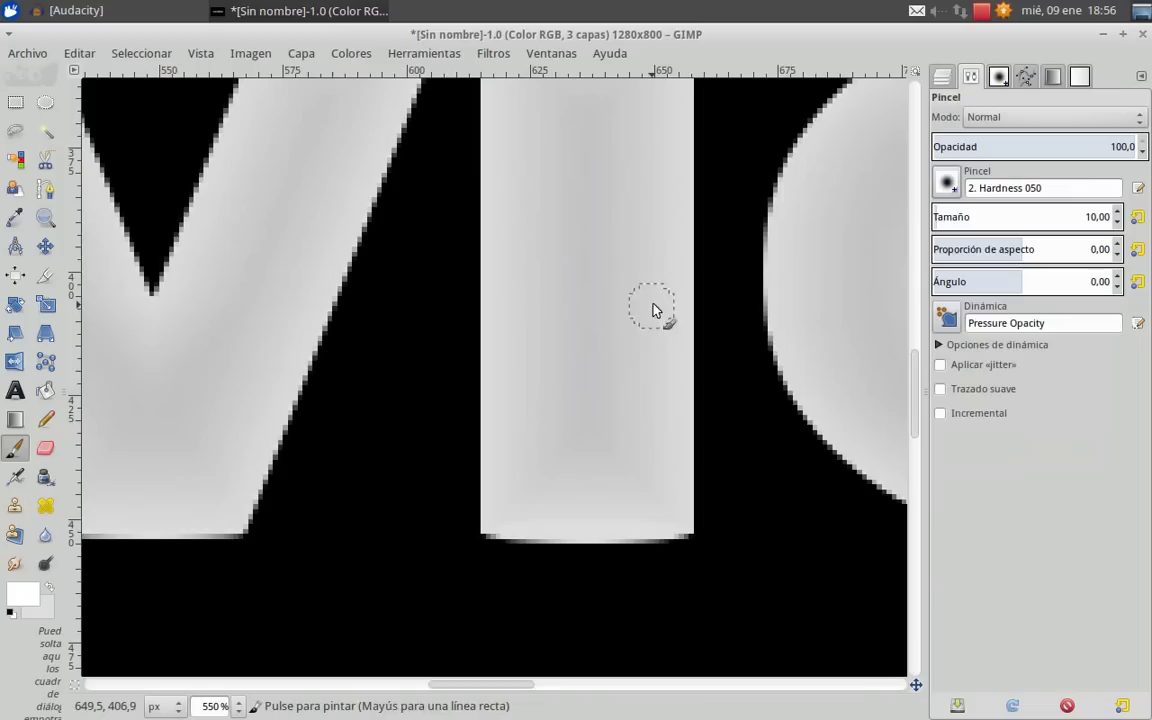
left_click(633, 237)
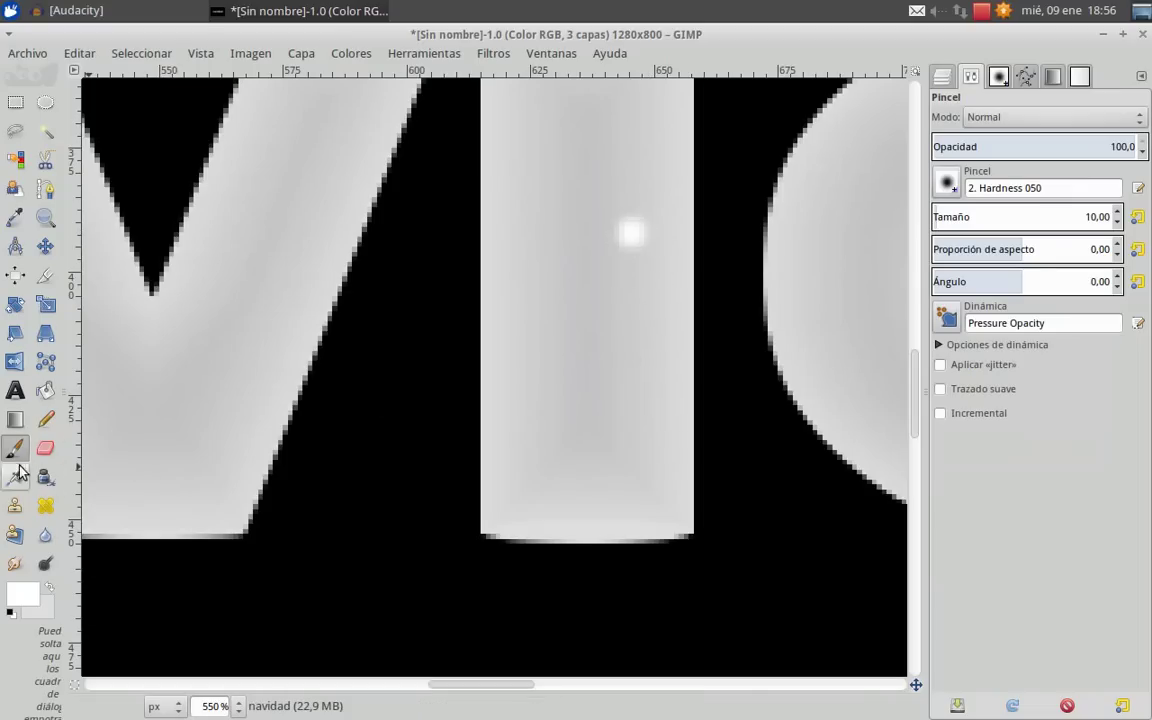
Step: Smudge the white dot on the "i" upward and narrow its top into a wax drop
left_click(12, 563)
scroll(545, 306, "up", 2)
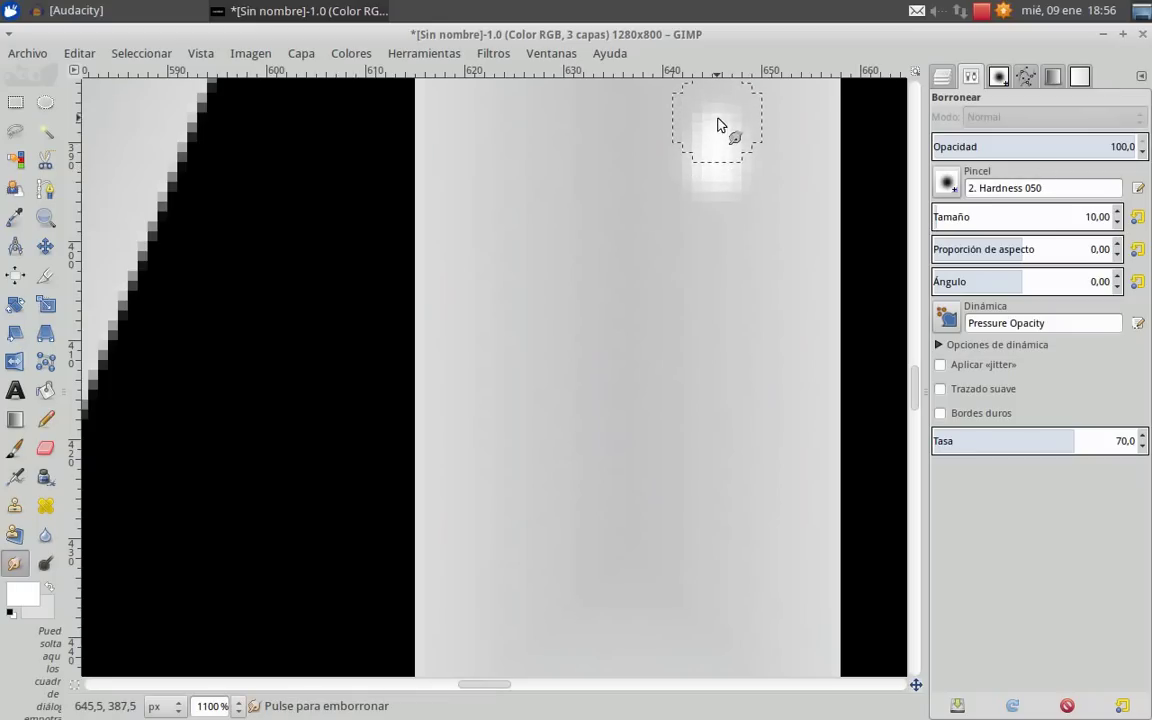
left_click_drag(717, 118, 725, 154)
scroll(715, 239, "down", 4)
scroll(719, 251, "down", 4)
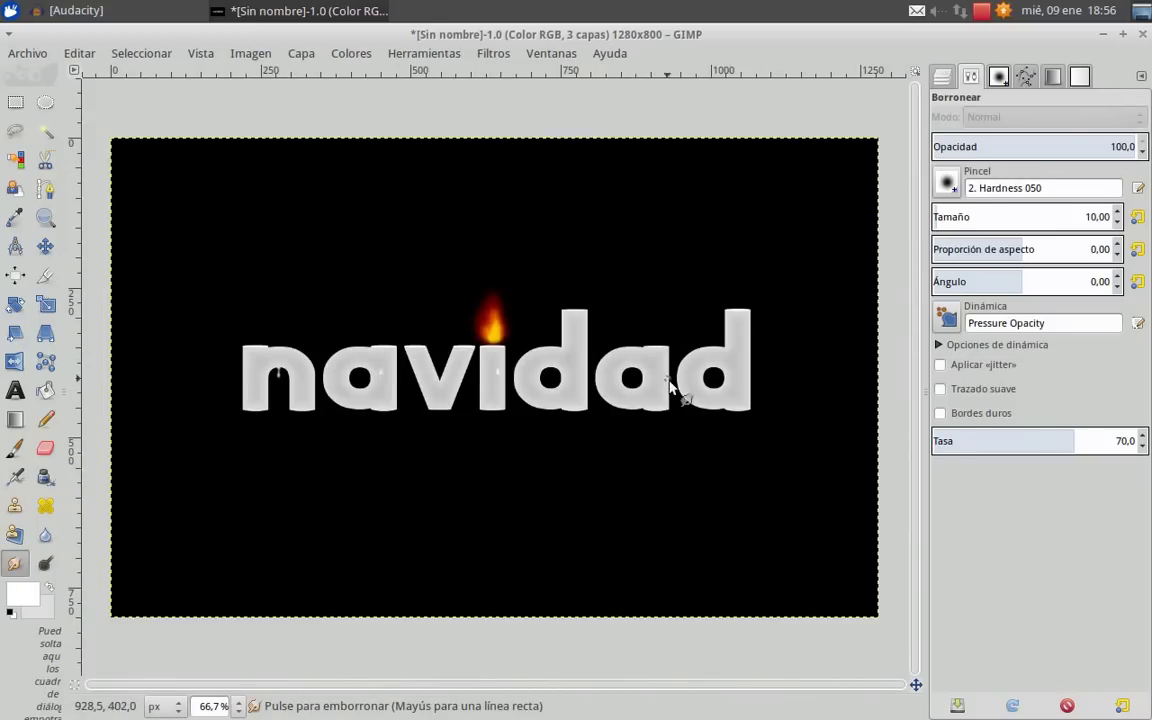
scroll(495, 370, "up", 8)
mouse_move(486, 471)
left_mouse_down()
mouse_move(571, 470)
mouse_move(555, 473)
mouse_move(545, 452)
left_mouse_up()
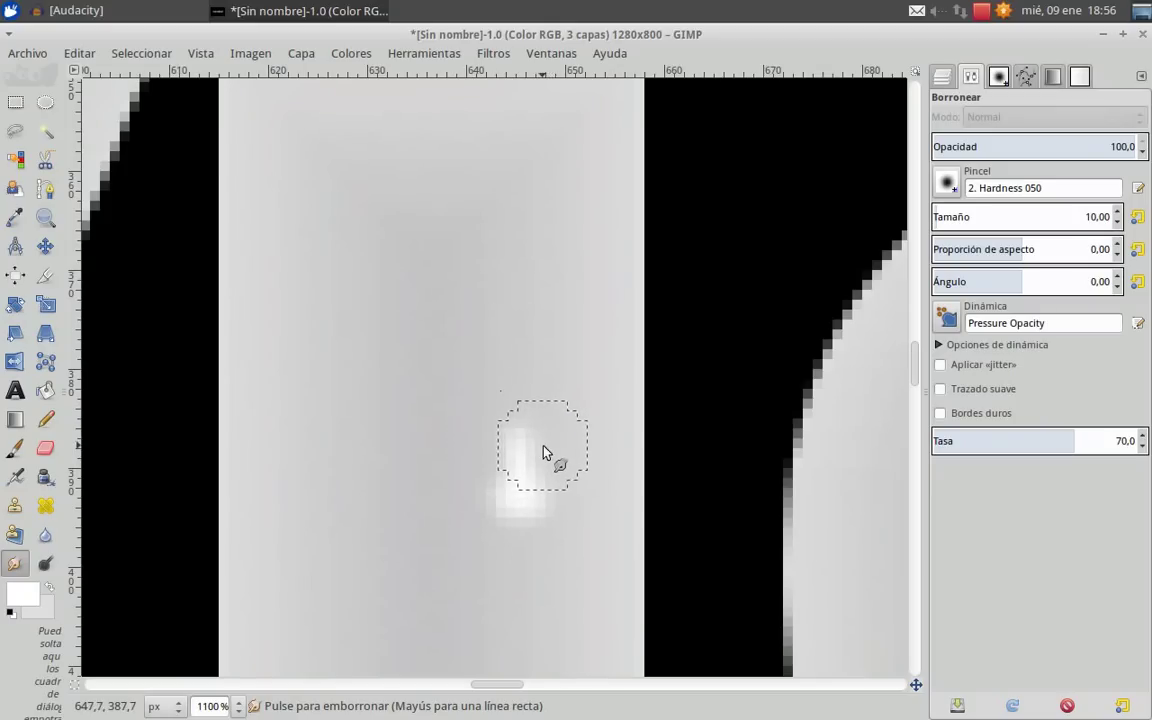
scroll(558, 522, "down", 9)
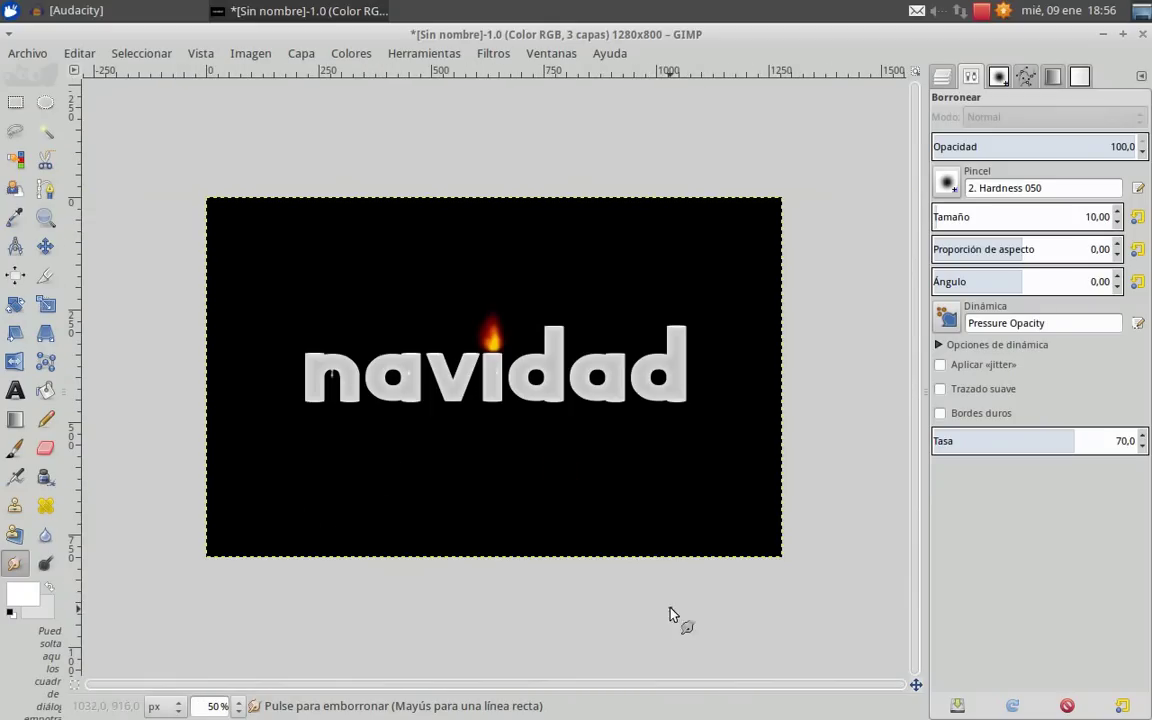
Step: Smudge a short drip down from the upper edge of the hole in the first "d"
scroll(601, 427, "up", 5)
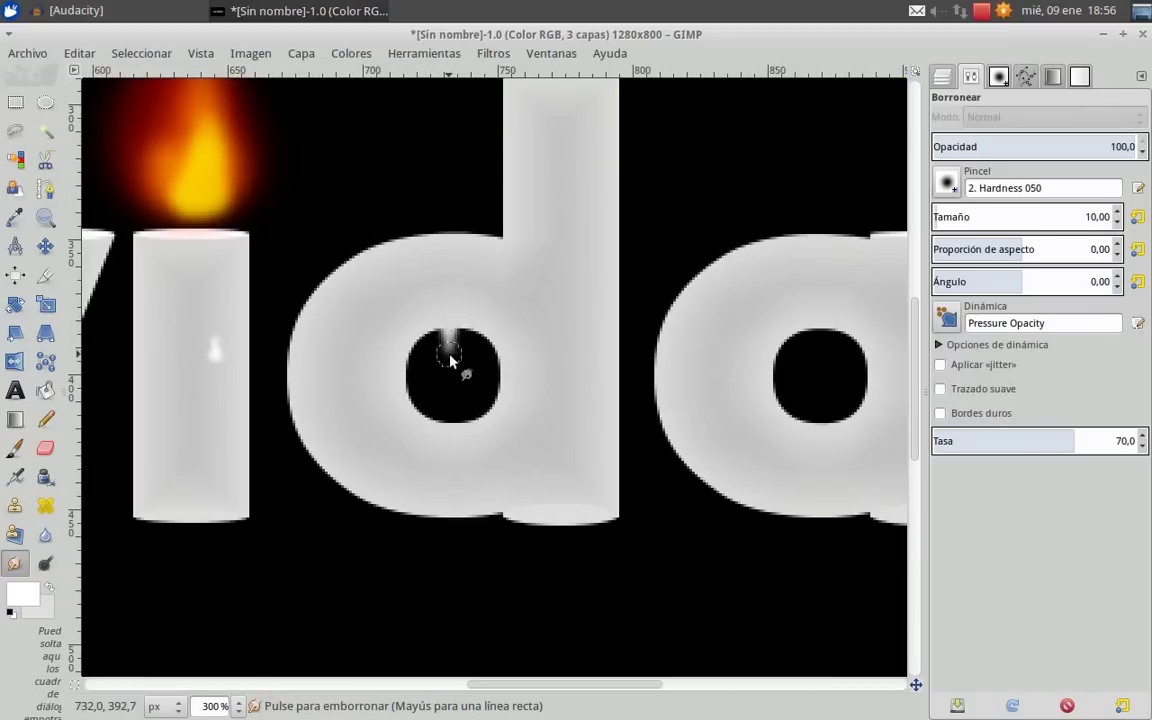
mouse_move(449, 330)
left_mouse_down()
mouse_move(450, 365)
mouse_move(432, 348)
mouse_move(442, 336)
mouse_move(468, 350)
mouse_move(455, 335)
mouse_move(451, 348)
left_mouse_up()
scroll(467, 368, "down", 5)
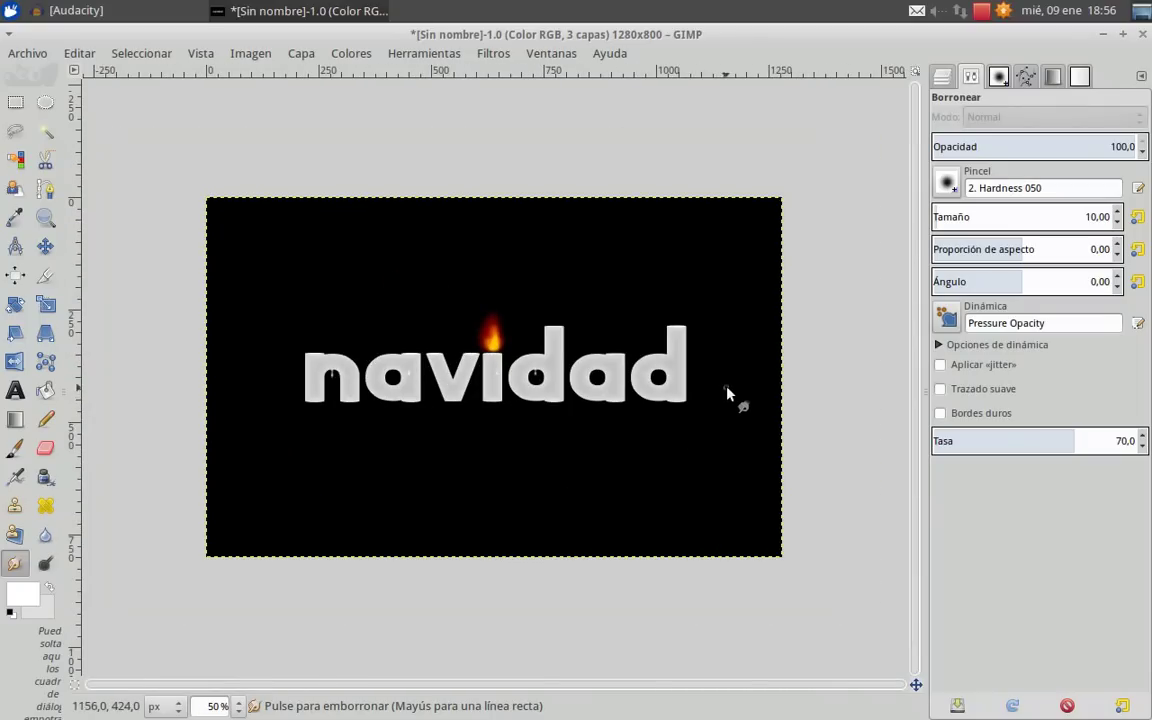
Step: Smudge a small teardrop-shaped drip down into the hole of the last "d"
scroll(727, 393, "up", 5)
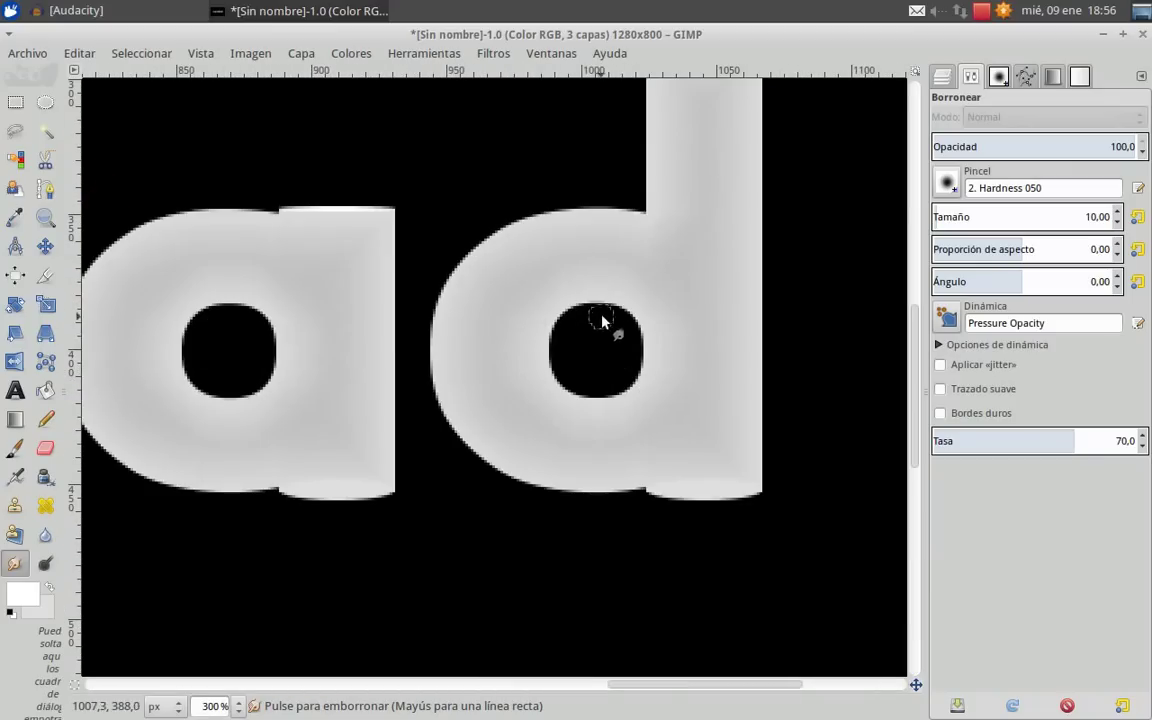
left_click_drag(593, 317, 588, 343)
mouse_move(597, 313)
left_mouse_down()
mouse_move(598, 362)
mouse_move(590, 320)
left_mouse_up()
scroll(612, 365, "down", 8)
scroll(576, 411, "up", 4)
scroll(548, 405, "up", 1)
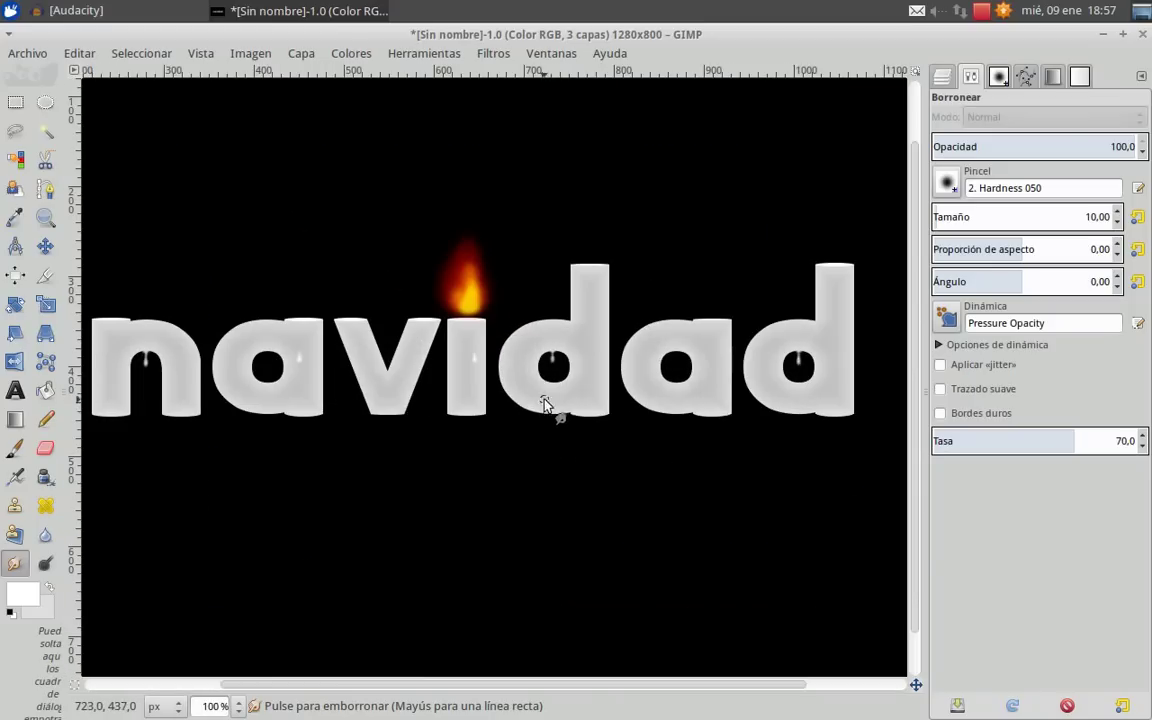
Step: Paint two white Paintbrush dots on the second "a" and two on the arms of the "v"
left_click(15, 447)
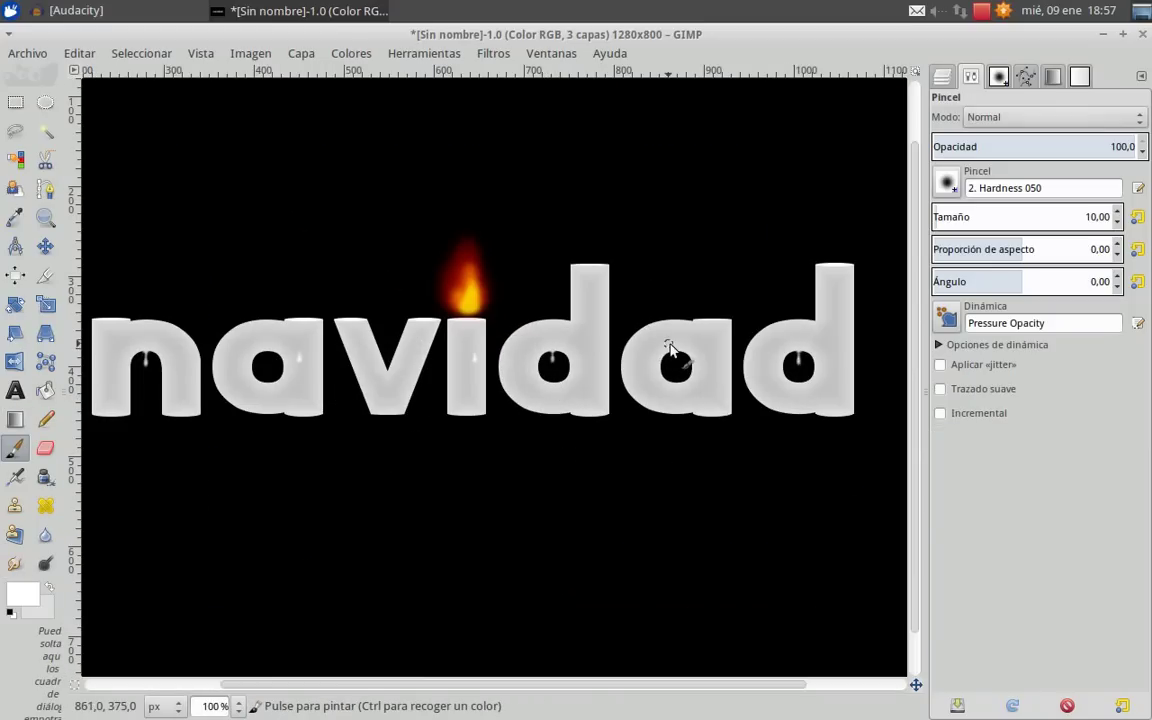
left_click(641, 364)
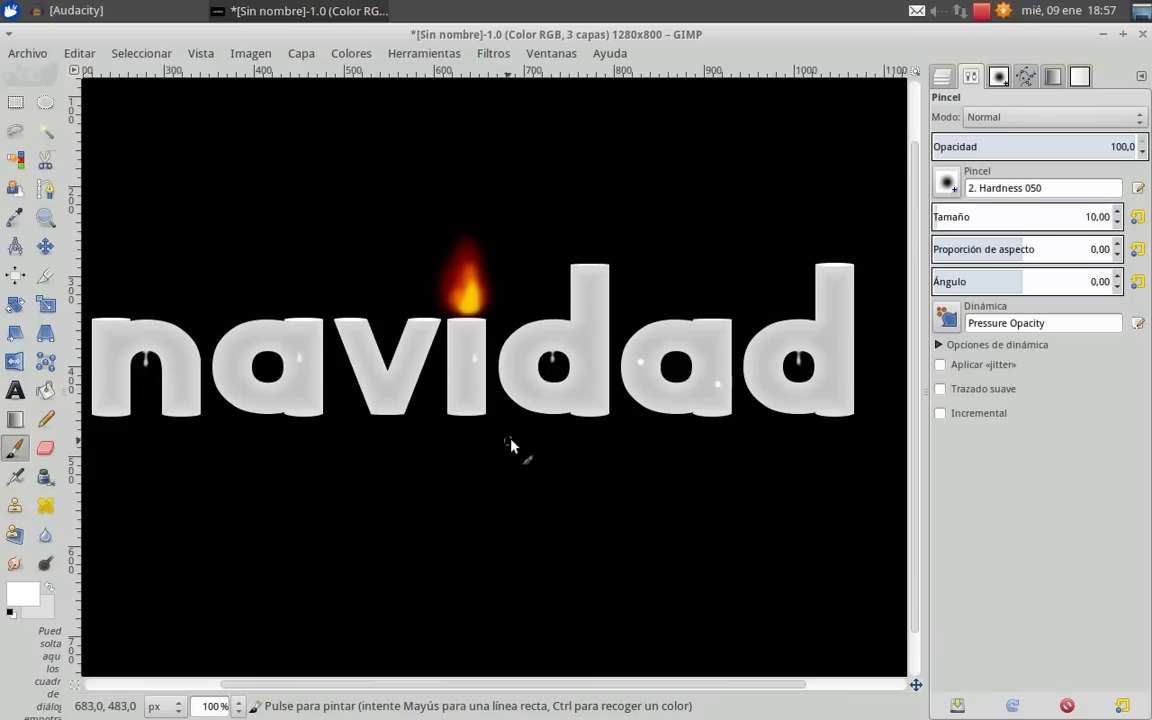
scroll(510, 445, "left", 5)
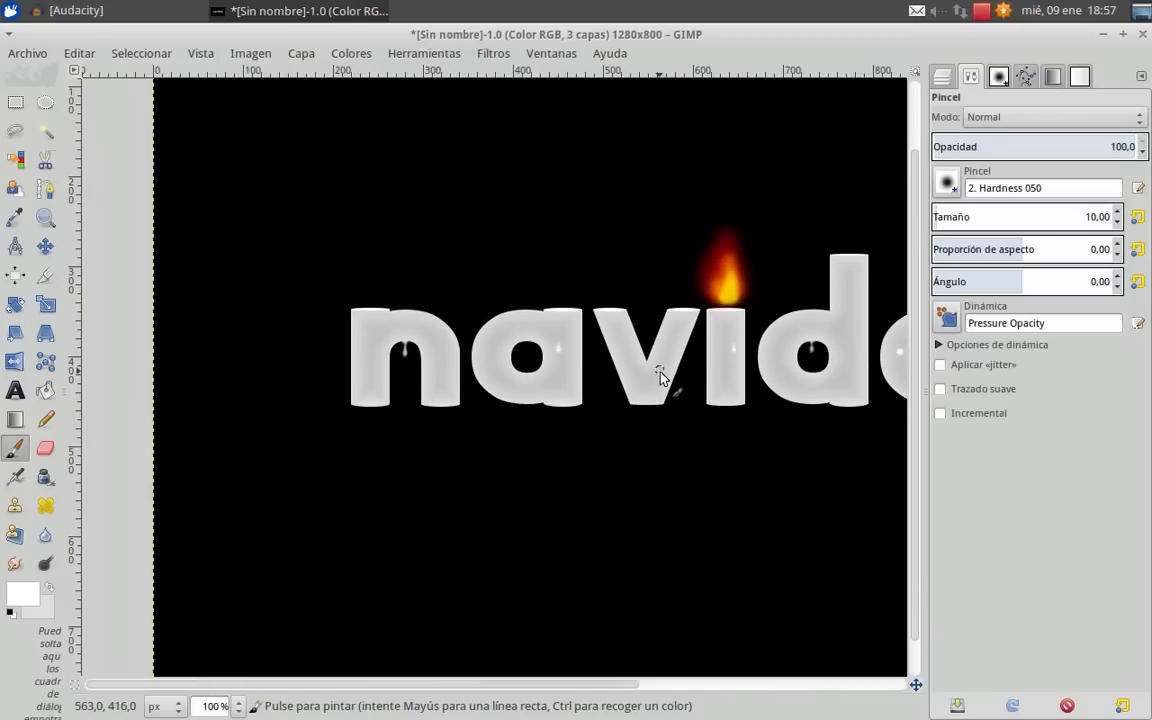
left_click(659, 369)
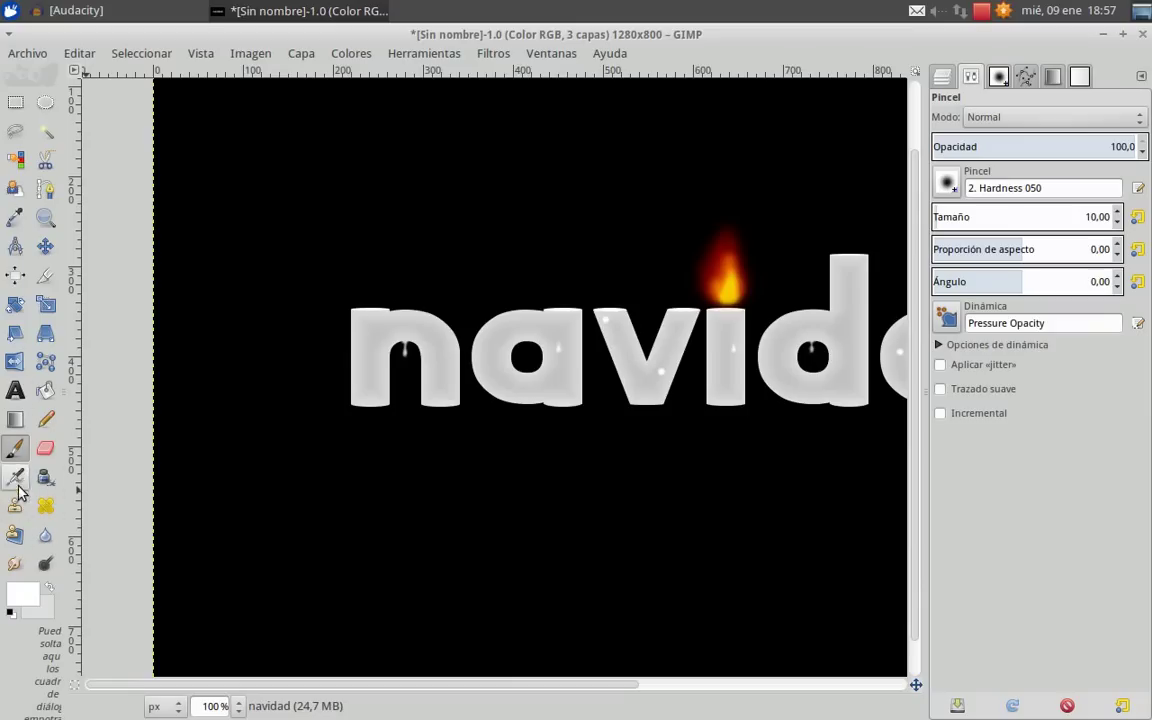
Step: Smudge both white dots on the "v" upward and narrow their tops into wax drops
left_click(15, 563)
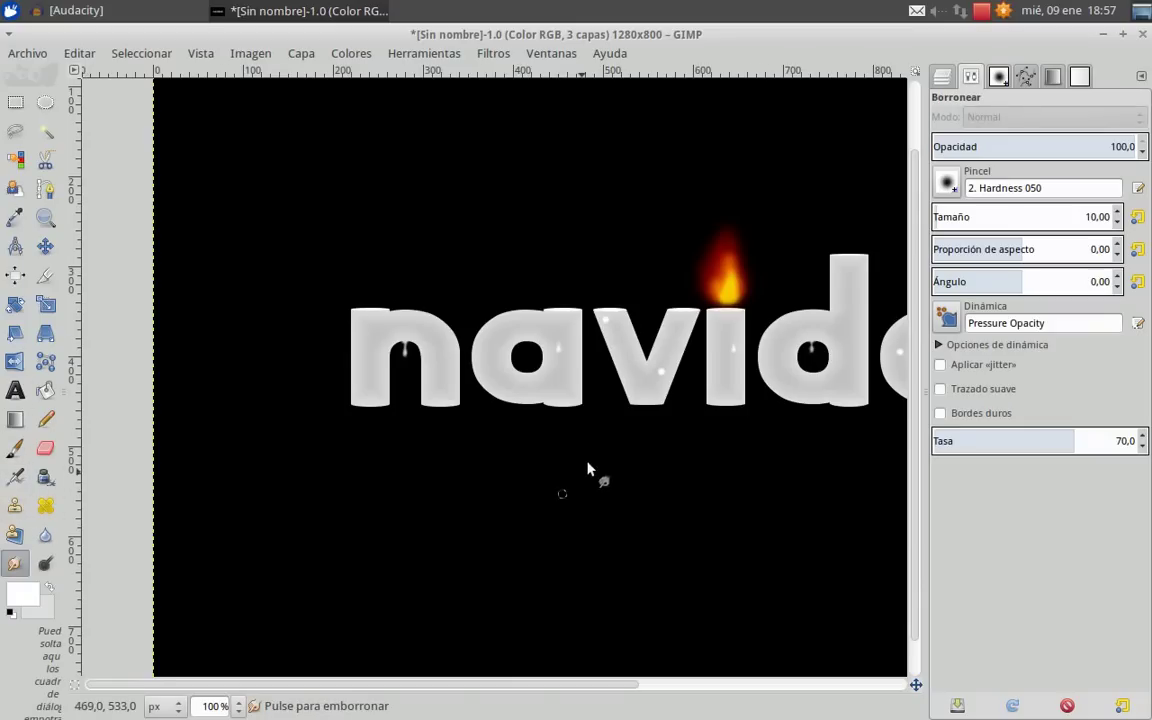
scroll(587, 463, "up", 3)
scroll(643, 149, "up", 3)
scroll(650, 432, "up", 3)
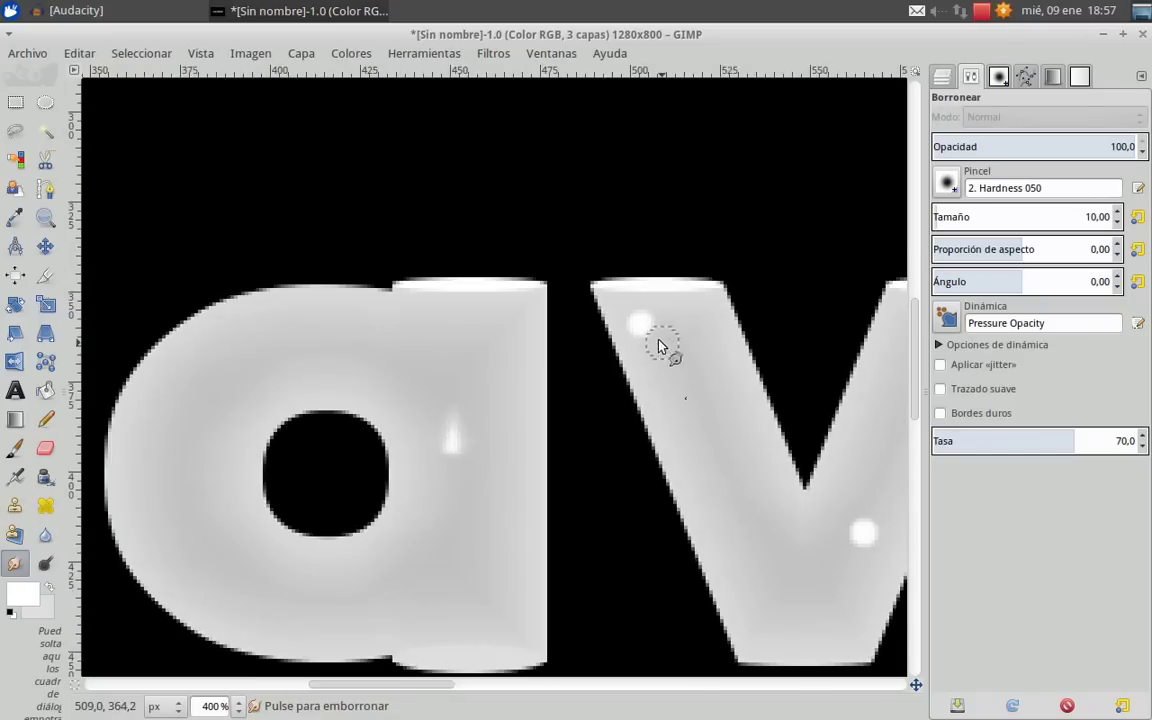
left_click_drag(635, 305, 635, 283)
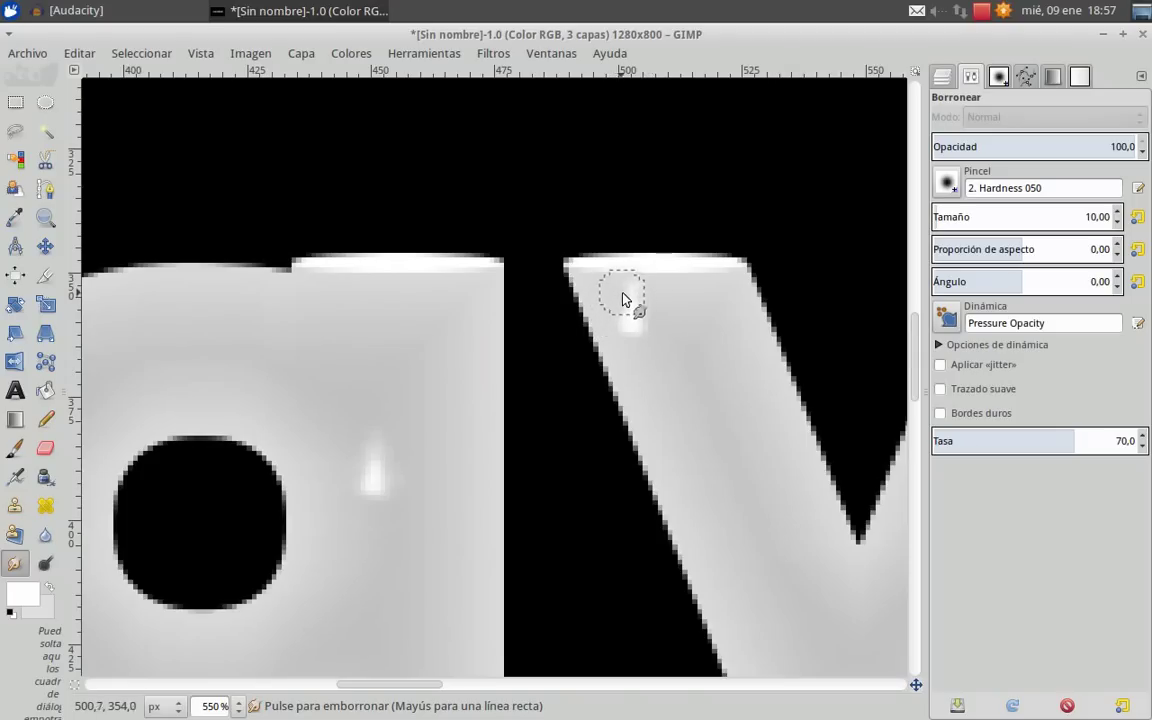
left_click_drag(802, 509, 604, 381)
mouse_move(735, 459)
left_mouse_down()
mouse_move(694, 423)
mouse_move(697, 403)
left_mouse_up()
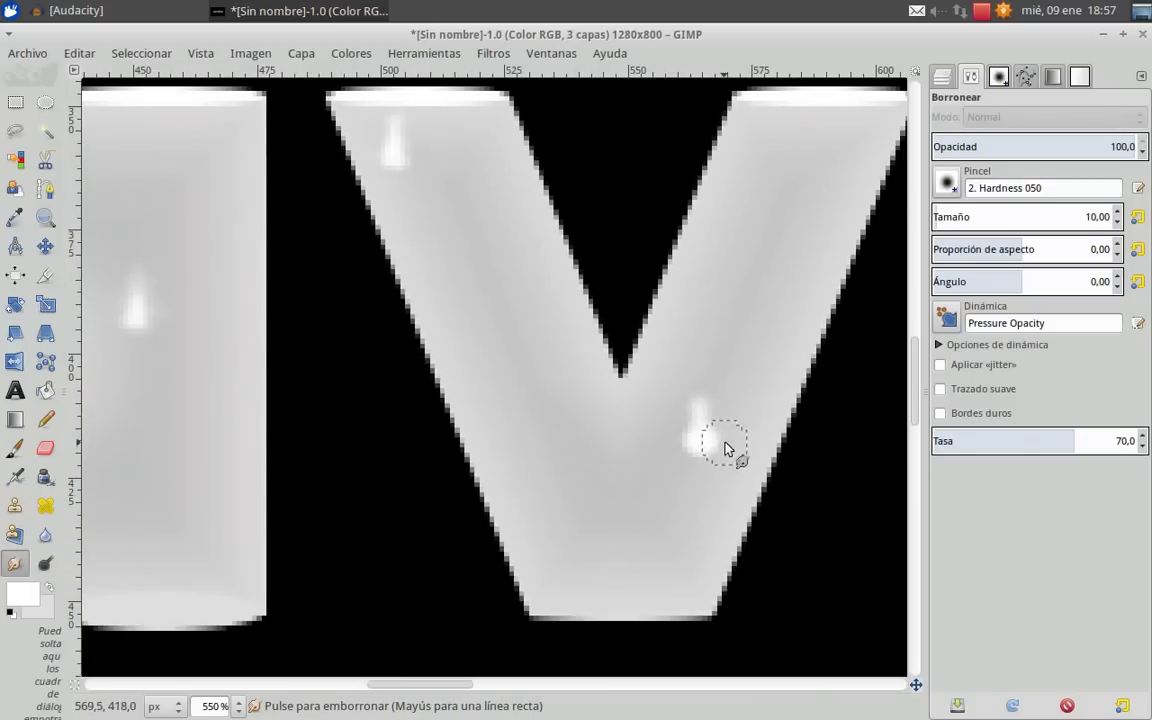
Step: Smudge the white drop on the right arm of the "v" upward to narrow its top
left_click_drag(672, 436, 690, 410)
scroll(724, 458, "down", 3)
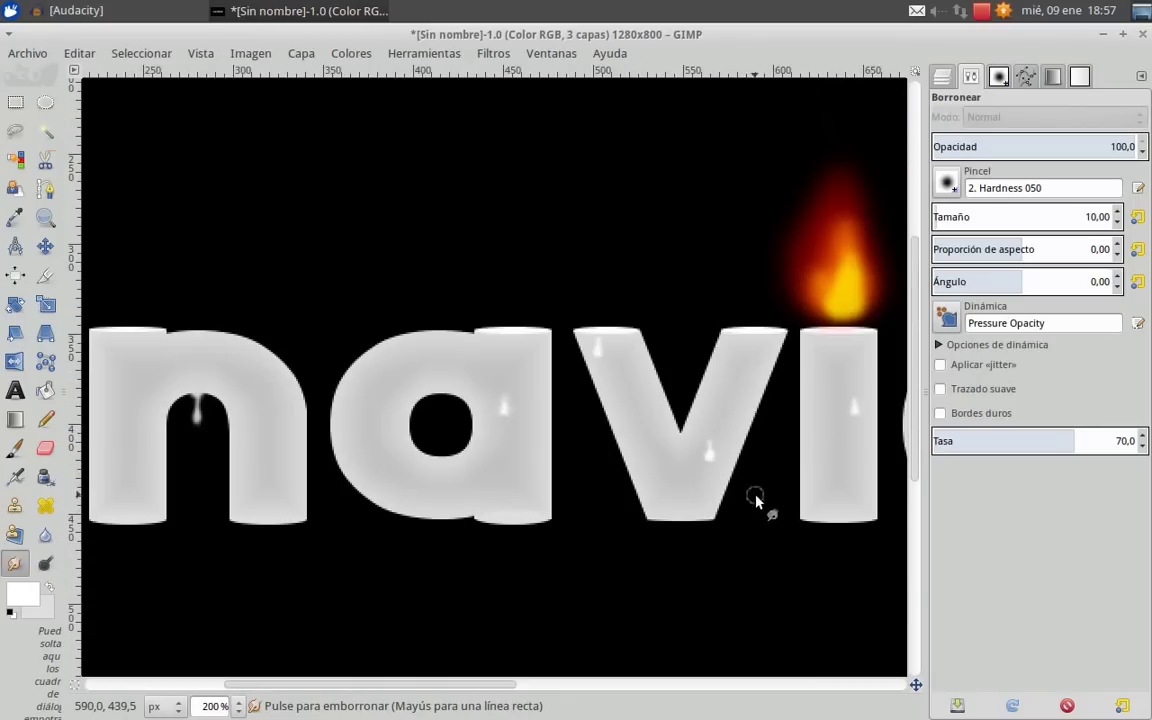
scroll(765, 483, "up", 4)
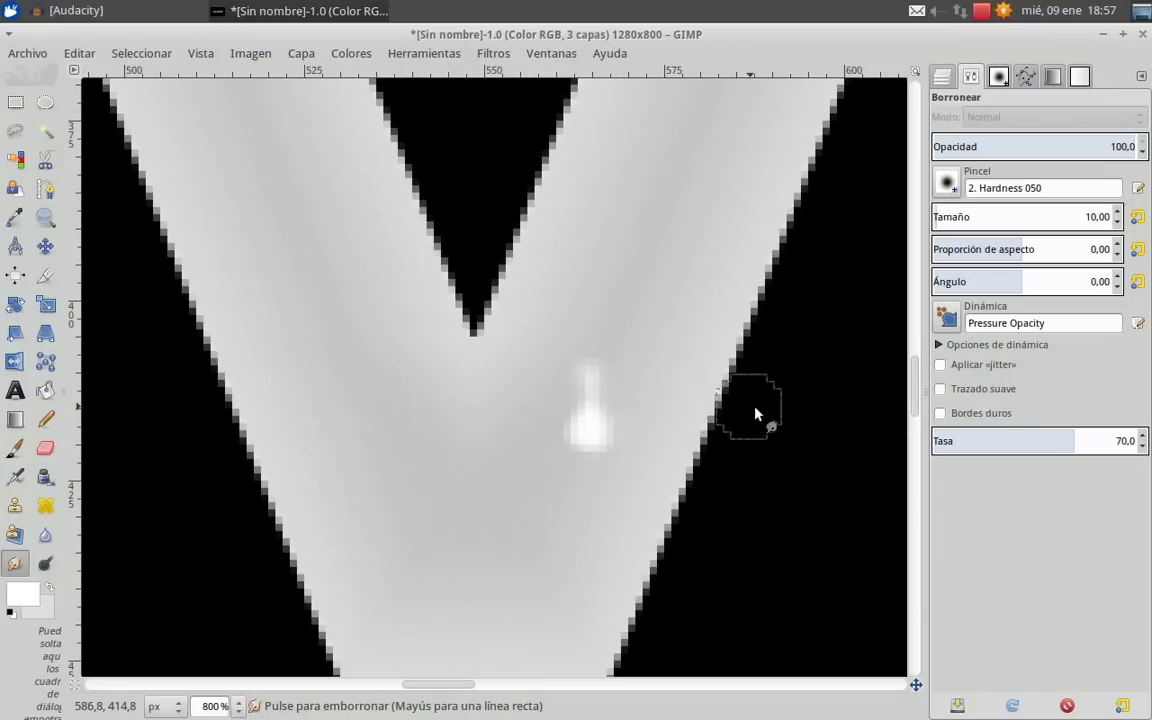
Step: Smudge the two white dots on the second "a" upward into tapered wax drops
left_click_drag(755, 413, 352, 371)
left_click_drag(780, 348, 411, 373)
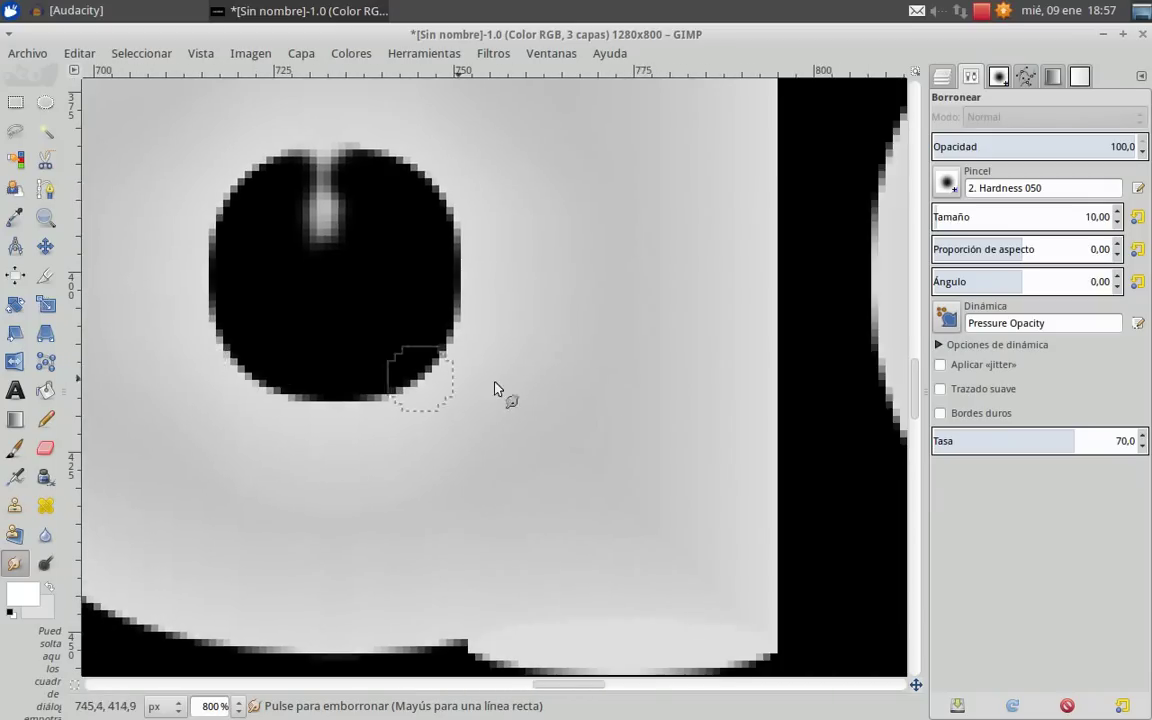
left_click_drag(850, 383, 235, 362)
mouse_move(410, 199)
left_mouse_down()
mouse_move(411, 163)
mouse_move(446, 183)
mouse_move(378, 176)
left_mouse_up()
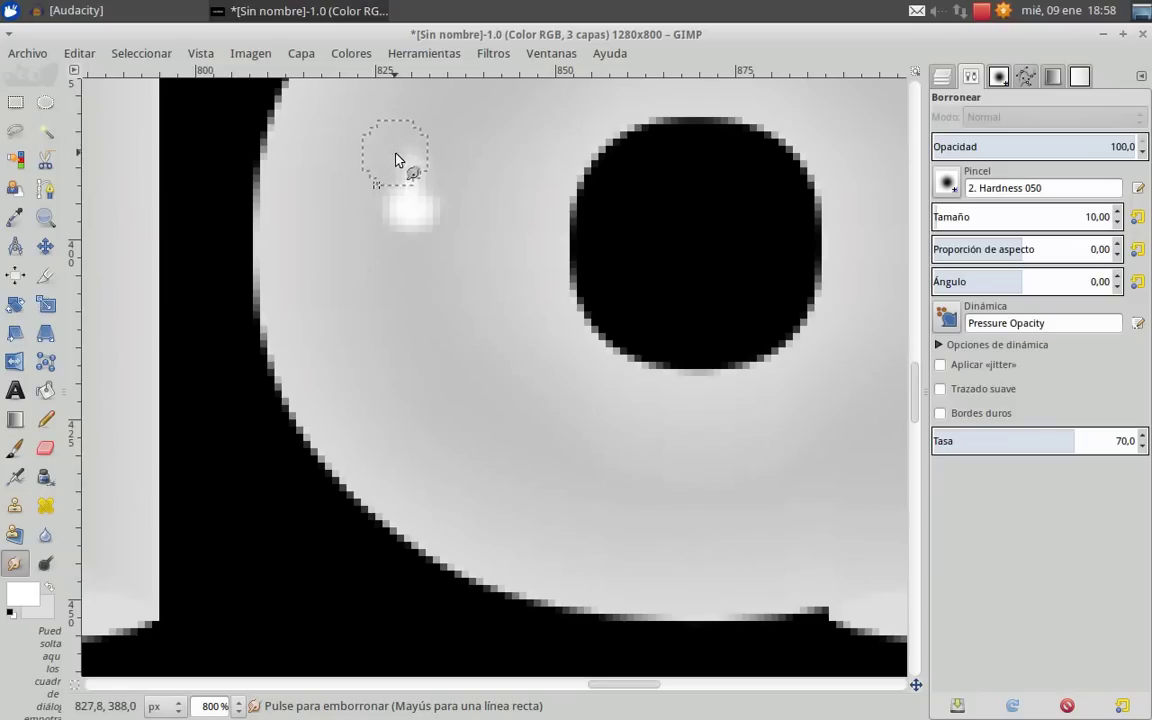
left_click_drag(686, 300, 265, 306)
mouse_move(596, 388)
left_mouse_down()
mouse_move(609, 331)
mouse_move(599, 377)
mouse_move(551, 371)
mouse_move(582, 370)
mouse_move(585, 347)
mouse_move(633, 347)
left_mouse_up()
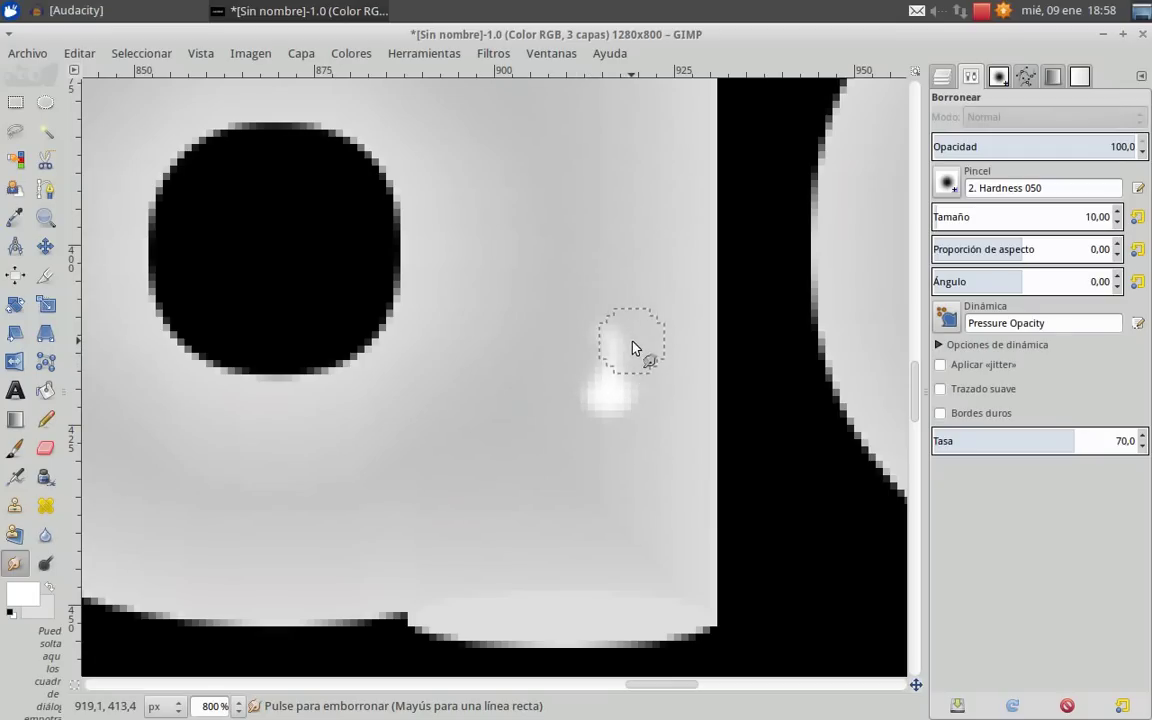
scroll(576, 422, "down", 7)
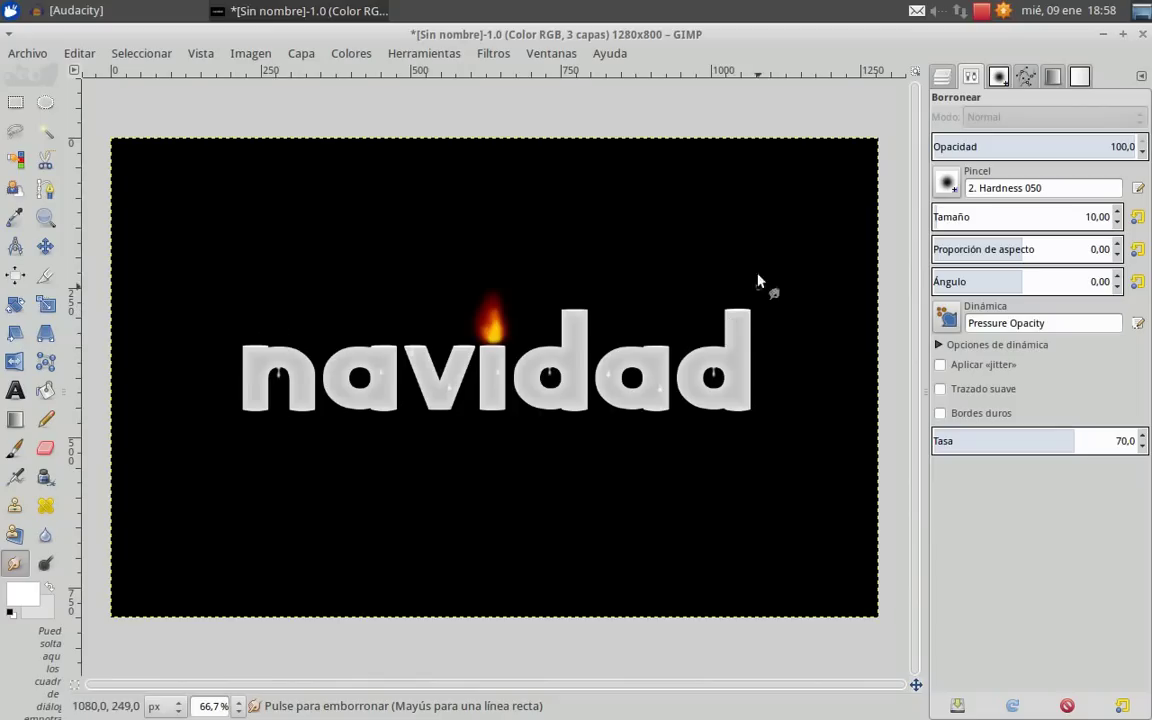
scroll(575, 456, "up", 1)
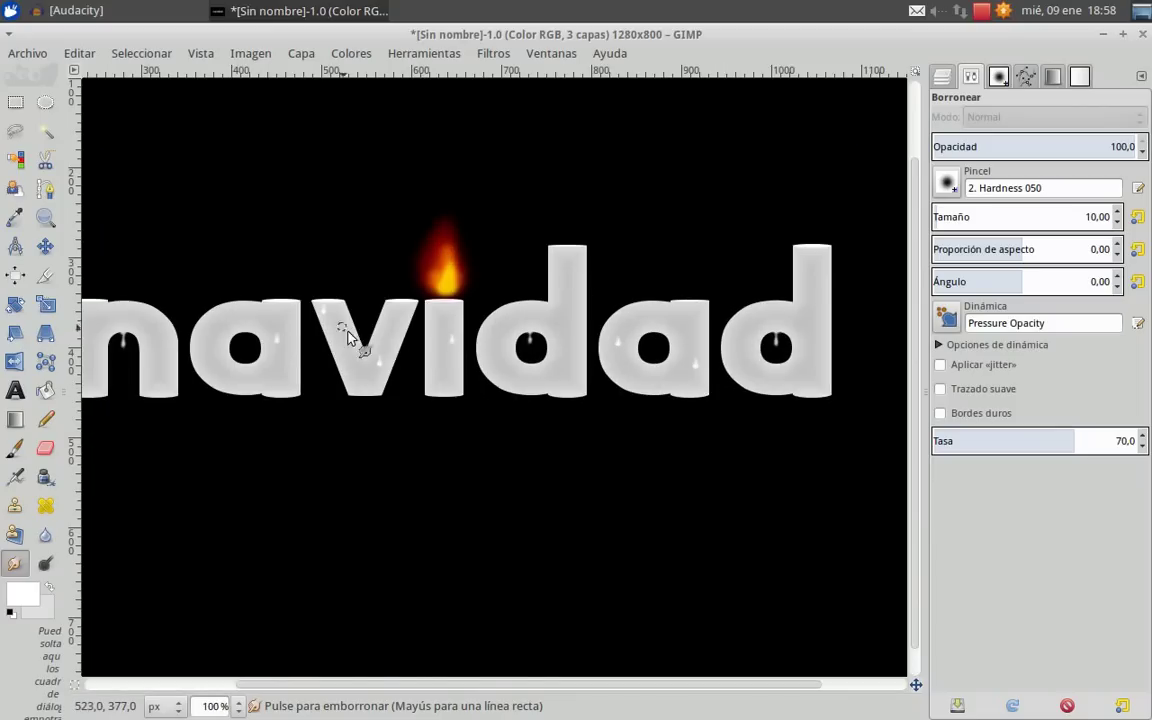
scroll(347, 335, "down", 1)
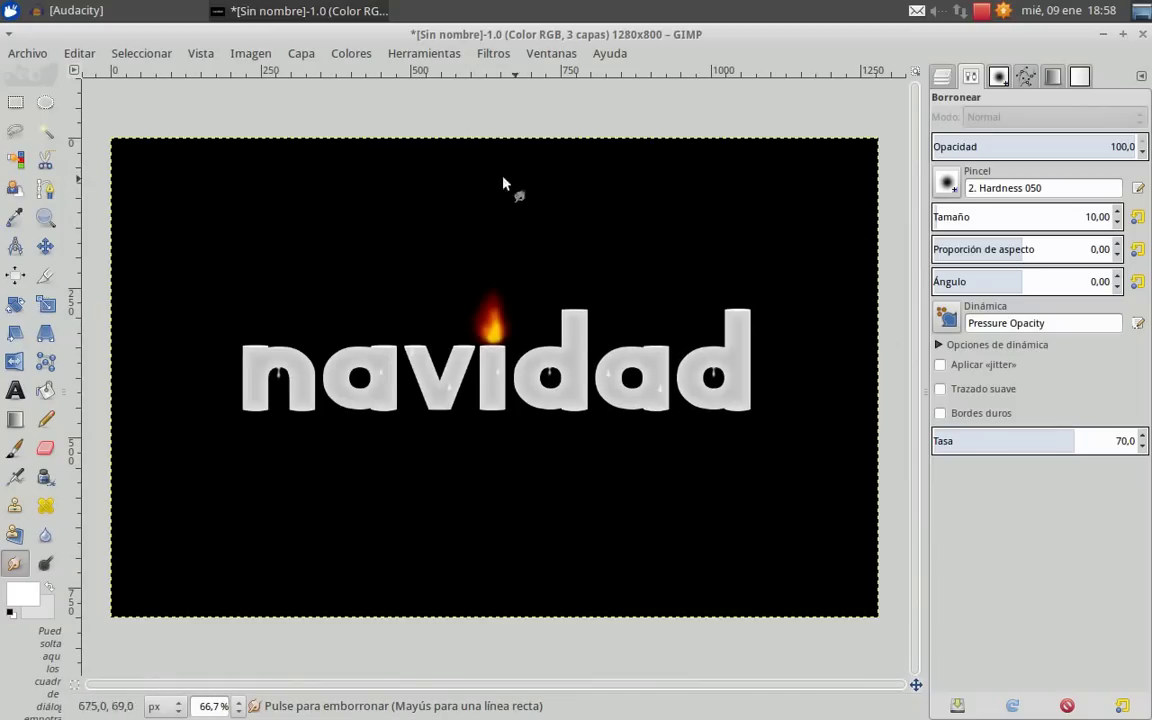
Step: Add a transparent 1280 × 800 layer named Madera and fill it completely with the Pine pattern
left_click(314, 55)
left_click(340, 74)
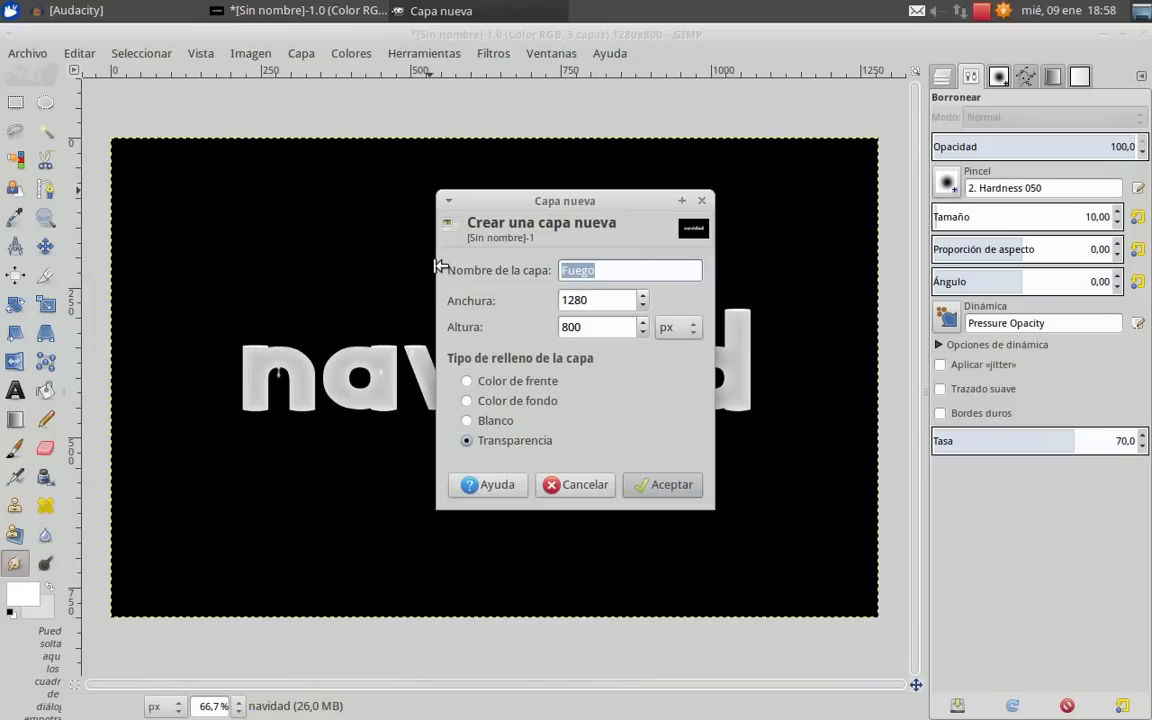
key("Return")
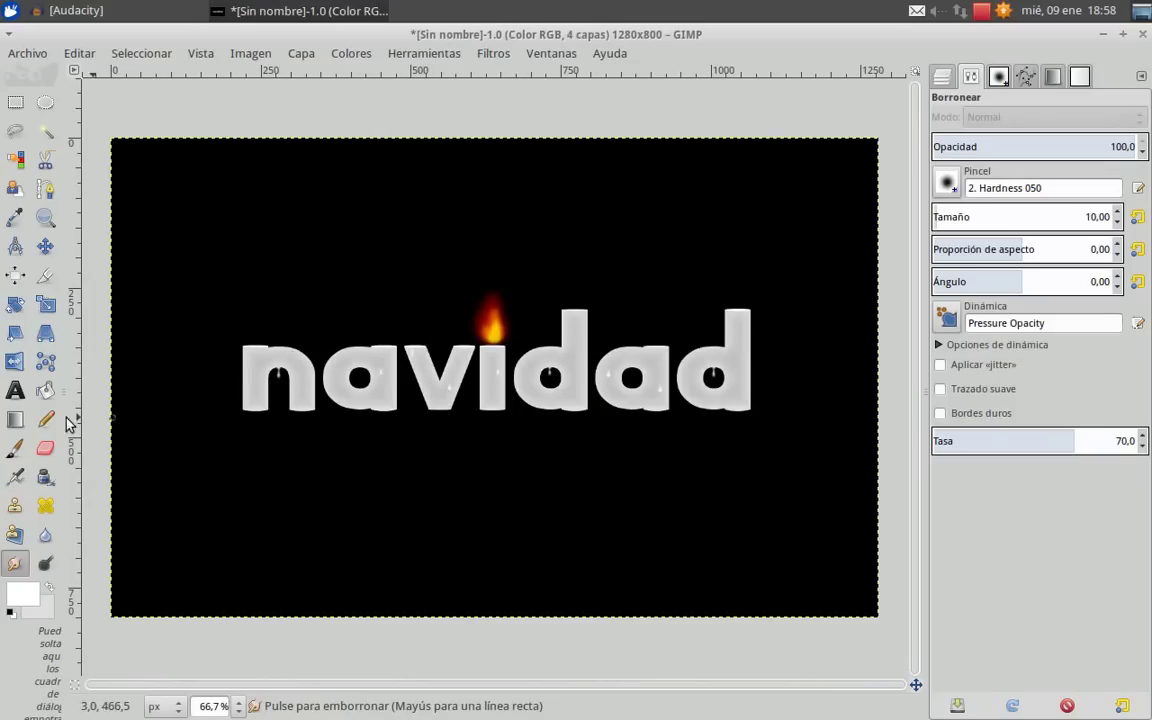
left_click(45, 390)
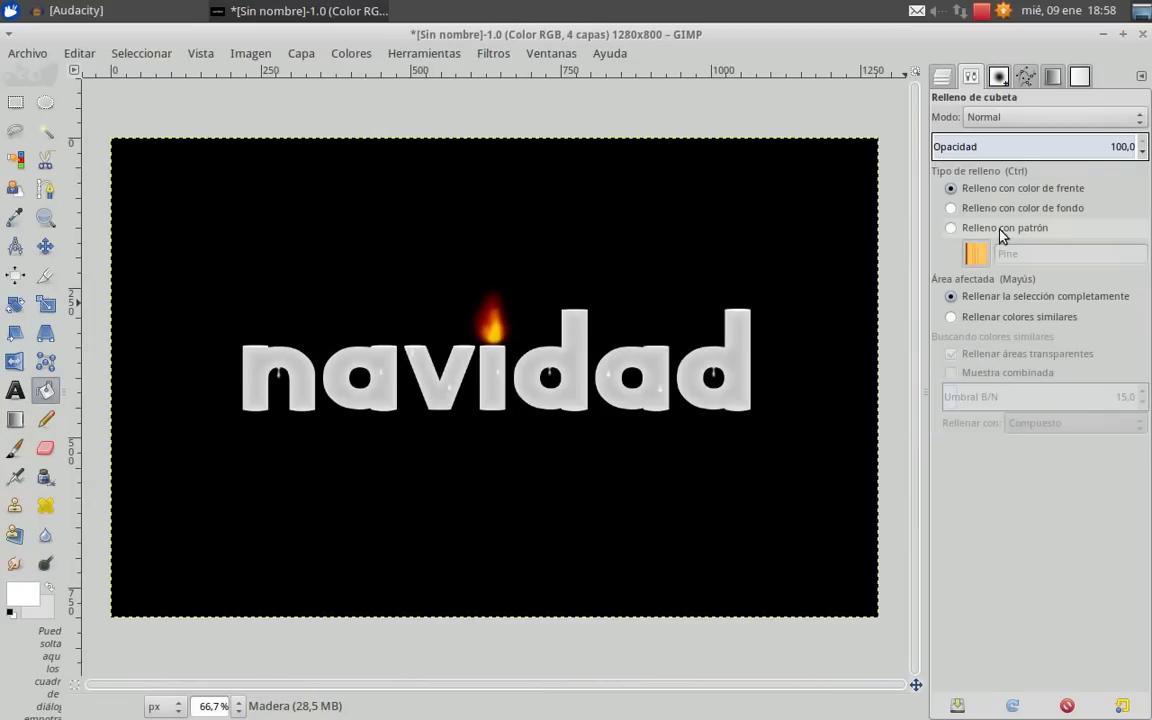
left_click(951, 228)
left_click(524, 301)
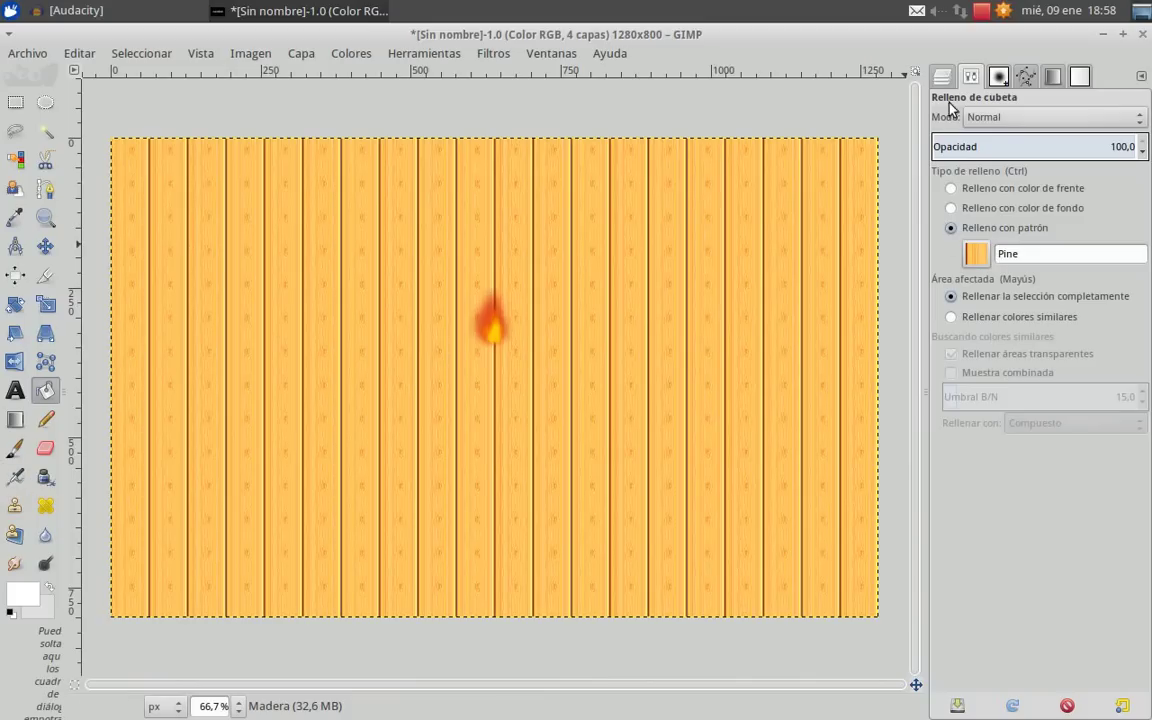
Step: Add a white layer mask to the Madera layer
left_click(942, 76)
right_click(1130, 210)
left_click(955, 453)
left_click(665, 498)
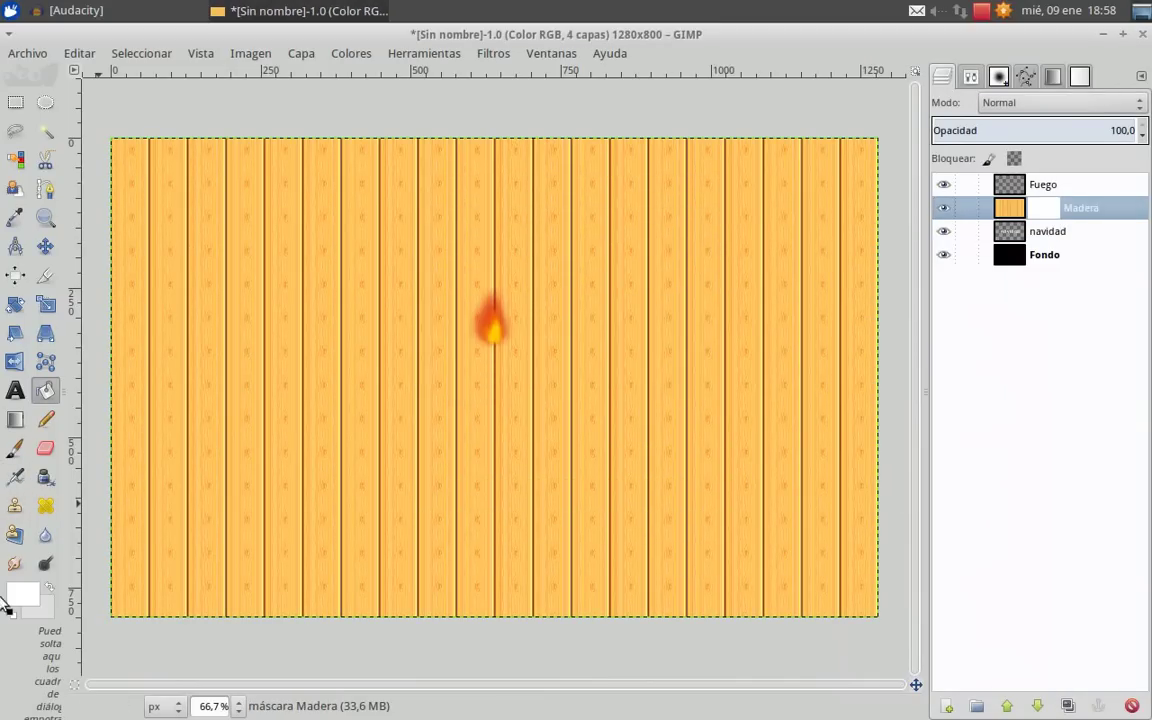
Step: Draw a bilinear white-to-black gradient on the Madera mask from mid-canvas straight down to the lower image edge
left_click(10, 612)
left_click(15, 419)
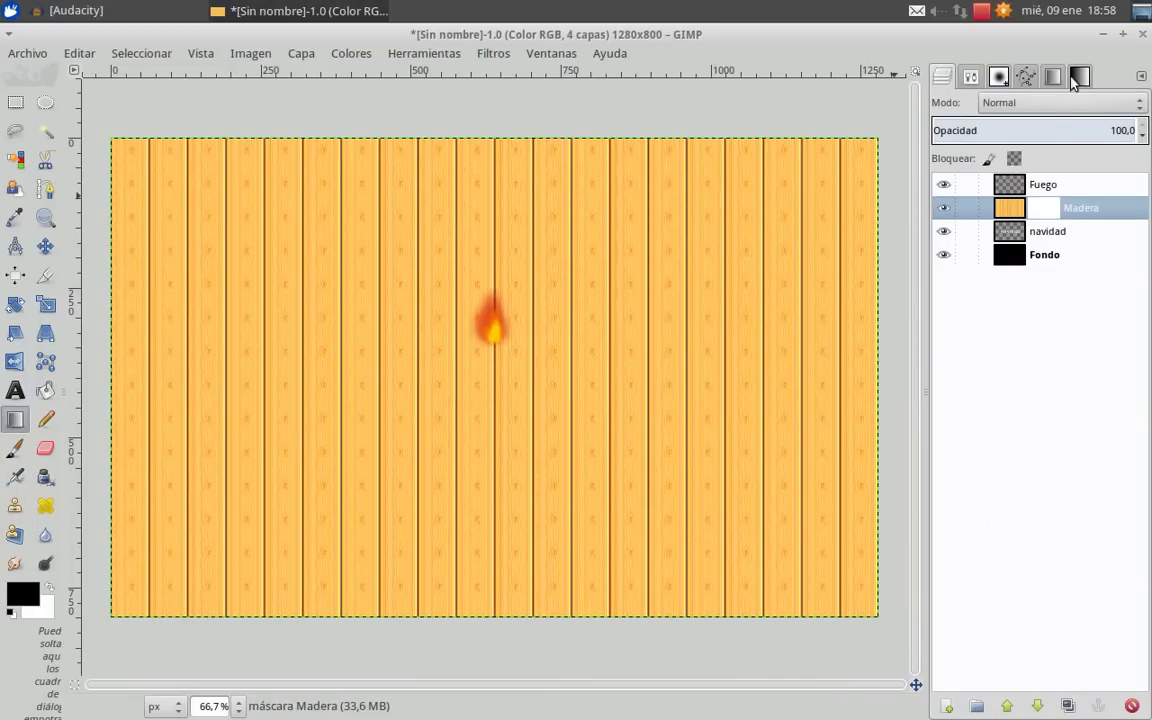
left_click(970, 76)
left_click(957, 182)
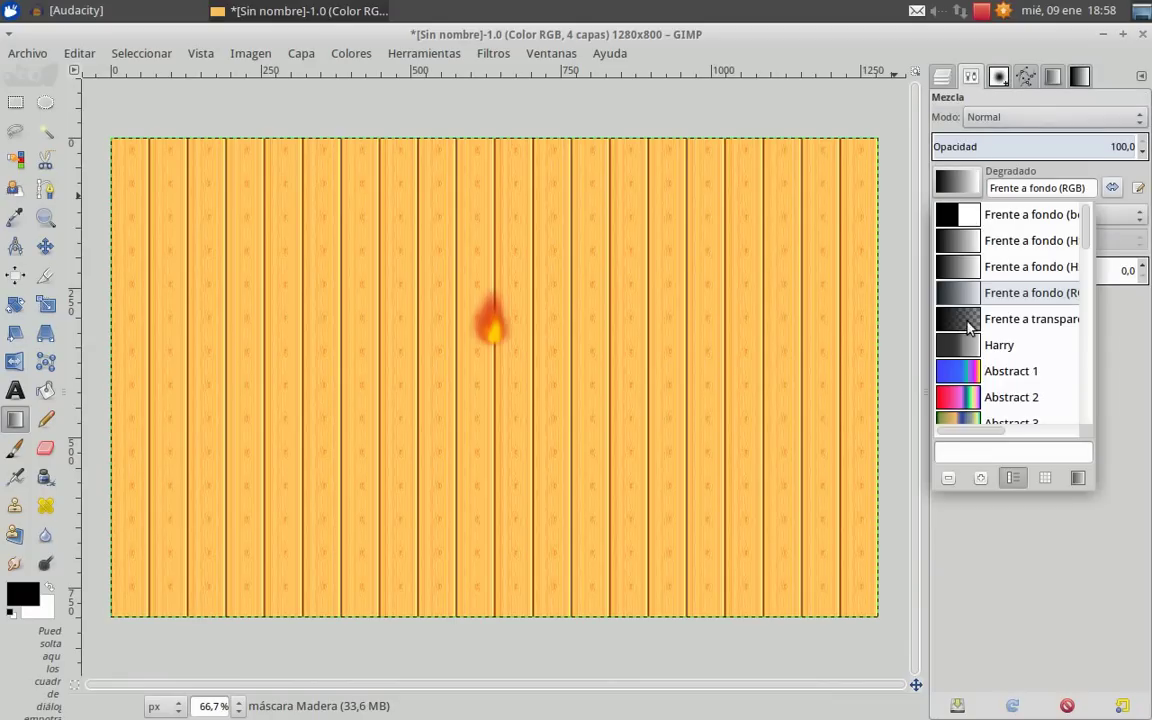
left_click(1027, 192)
left_click(985, 214)
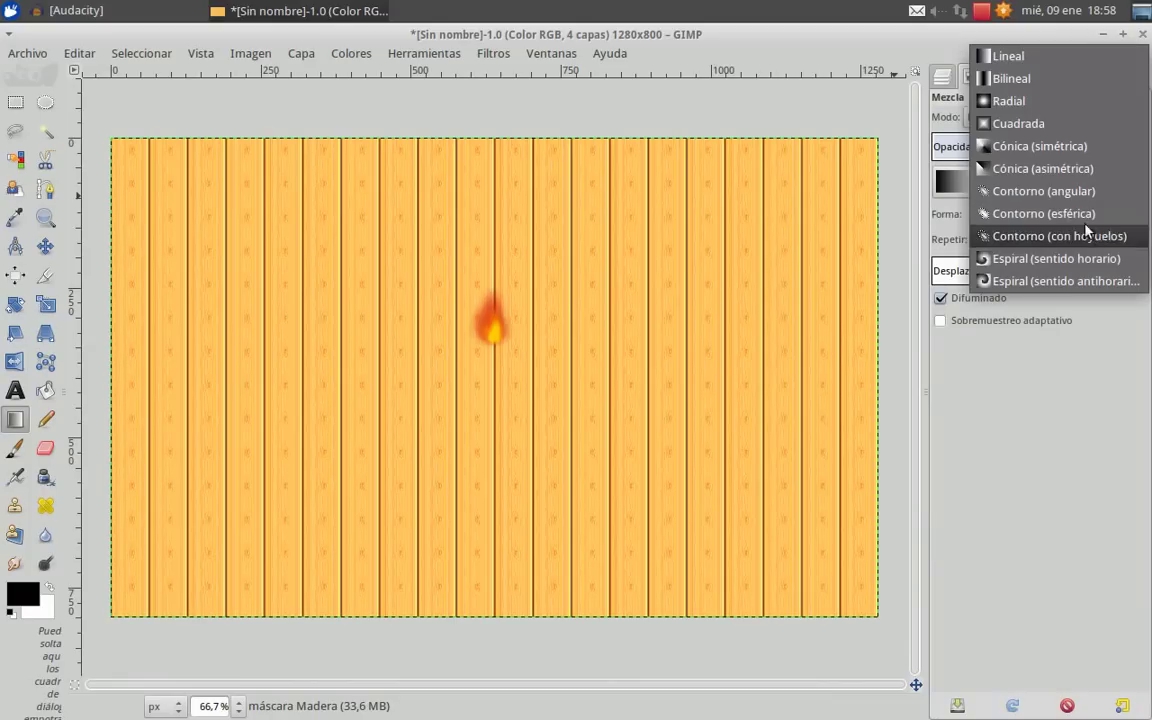
left_click(1000, 80)
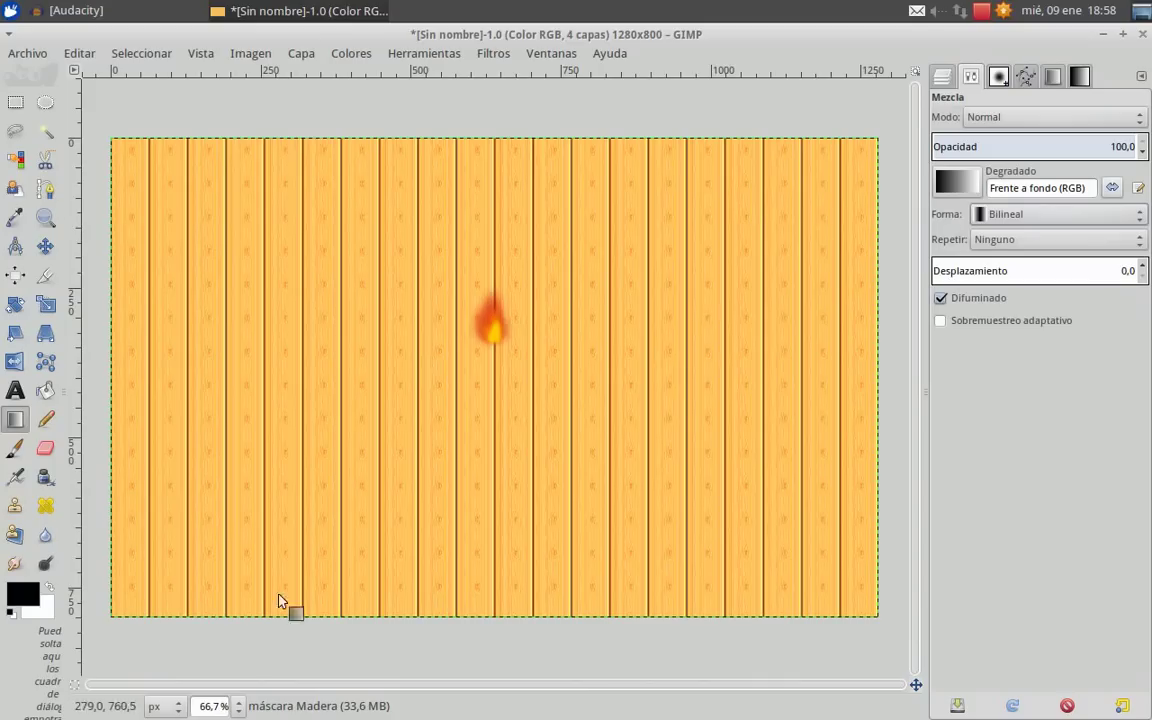
left_click(51, 589)
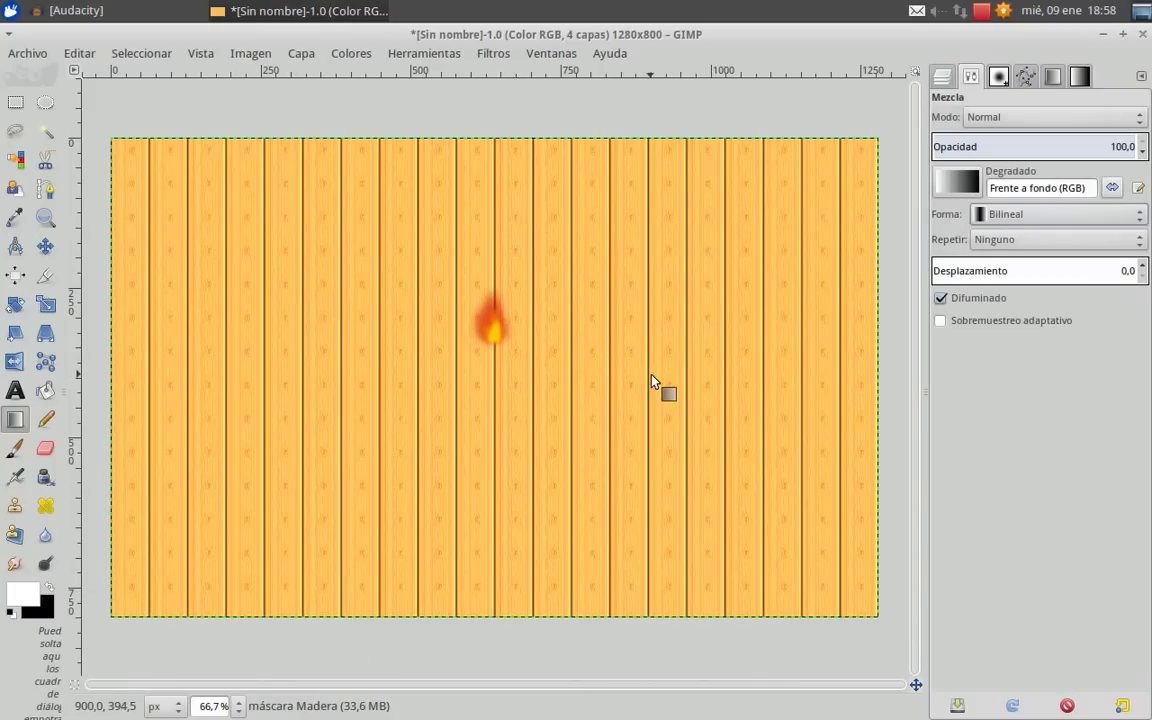
left_click_drag(648, 362, 649, 622)
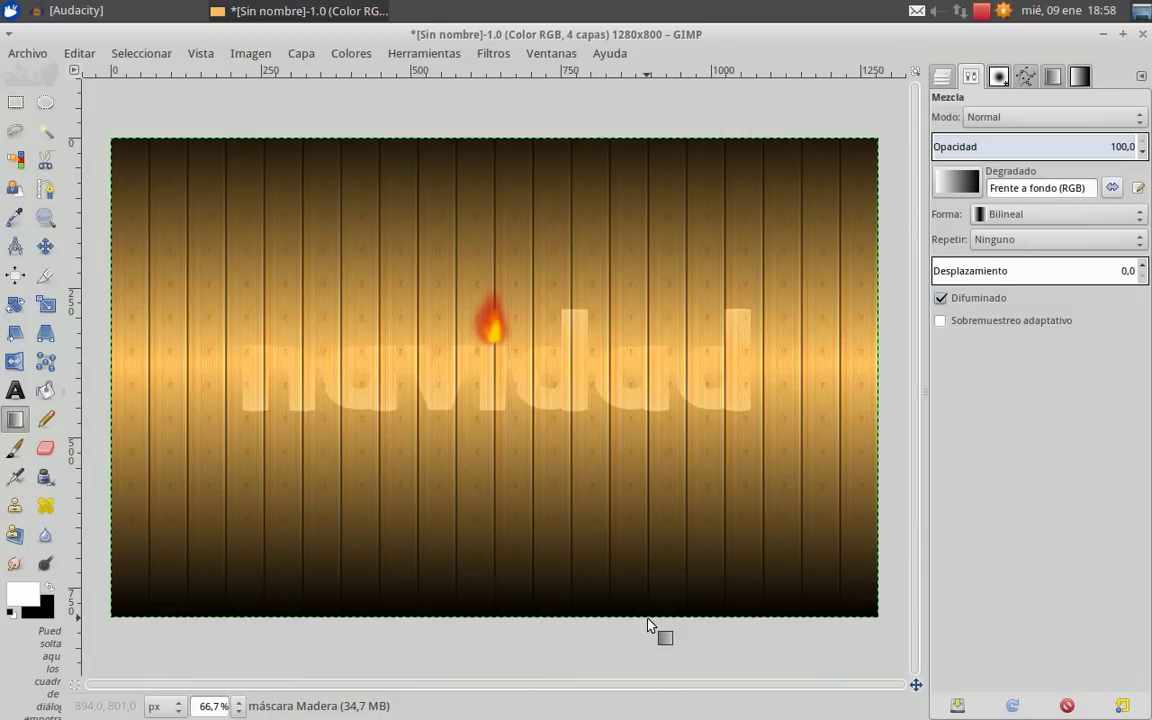
Step: Blend a radial white-to-black gradient at 60 opacity into the mask, from the image centre to its upper-right corner
key("BackSpace")
key("BackSpace")
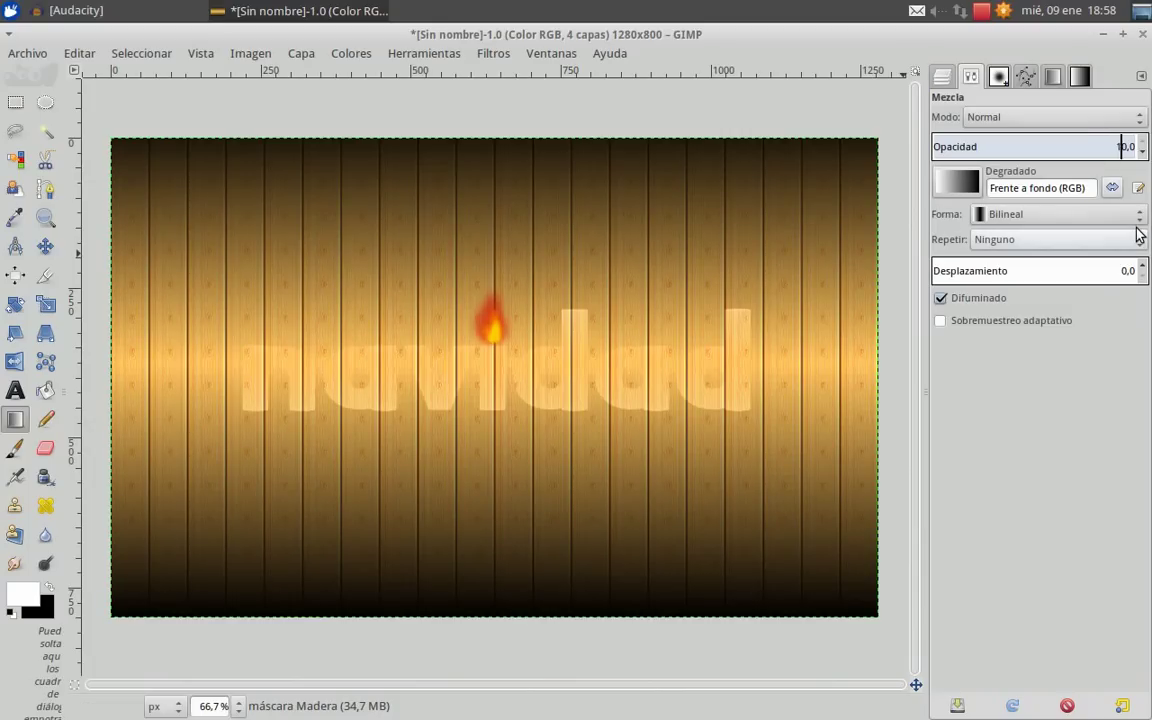
type("6")
key("Return")
left_click(1112, 222)
left_click(1062, 236)
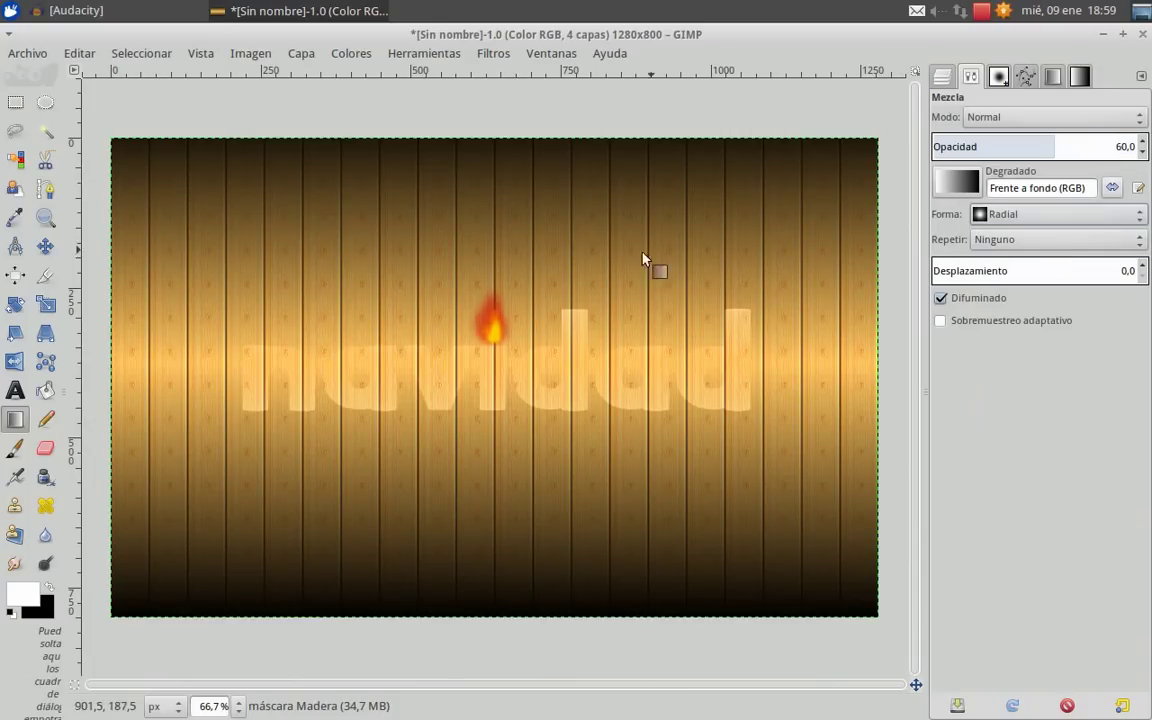
left_click_drag(498, 358, 869, 147)
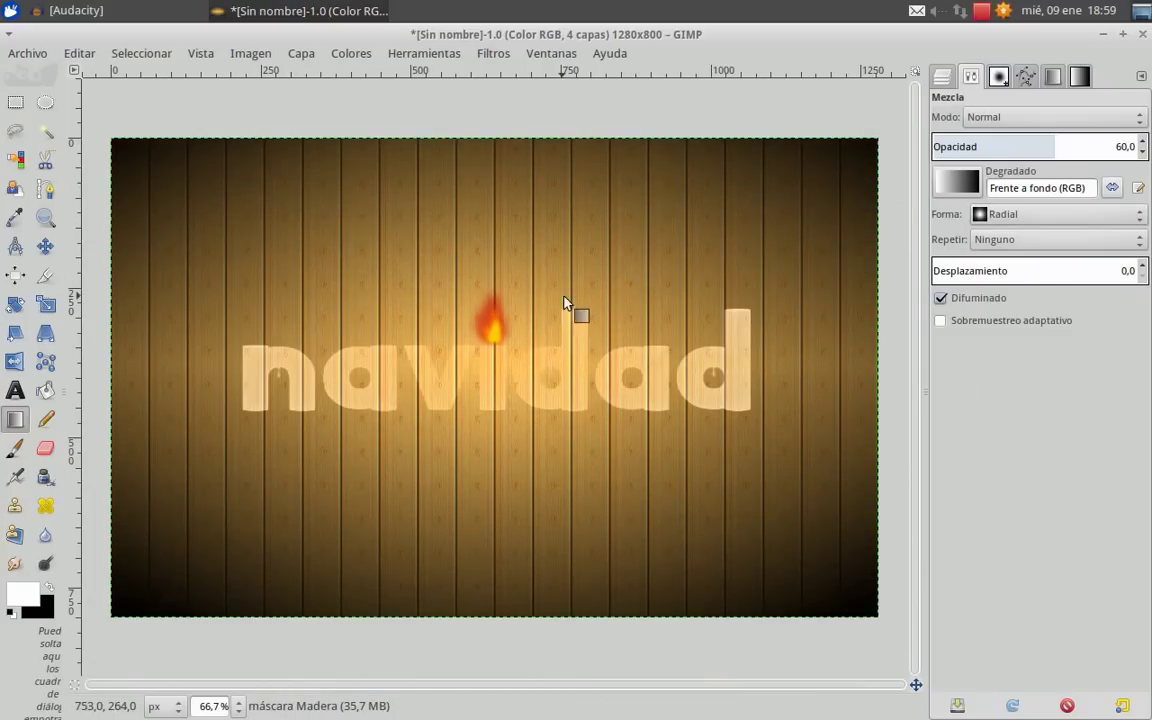
Step: Place the Madera layer directly below the navidad layer and apply its layer mask
scroll(566, 299, "down", 2)
scroll(574, 306, "up", 1)
left_click(951, 82)
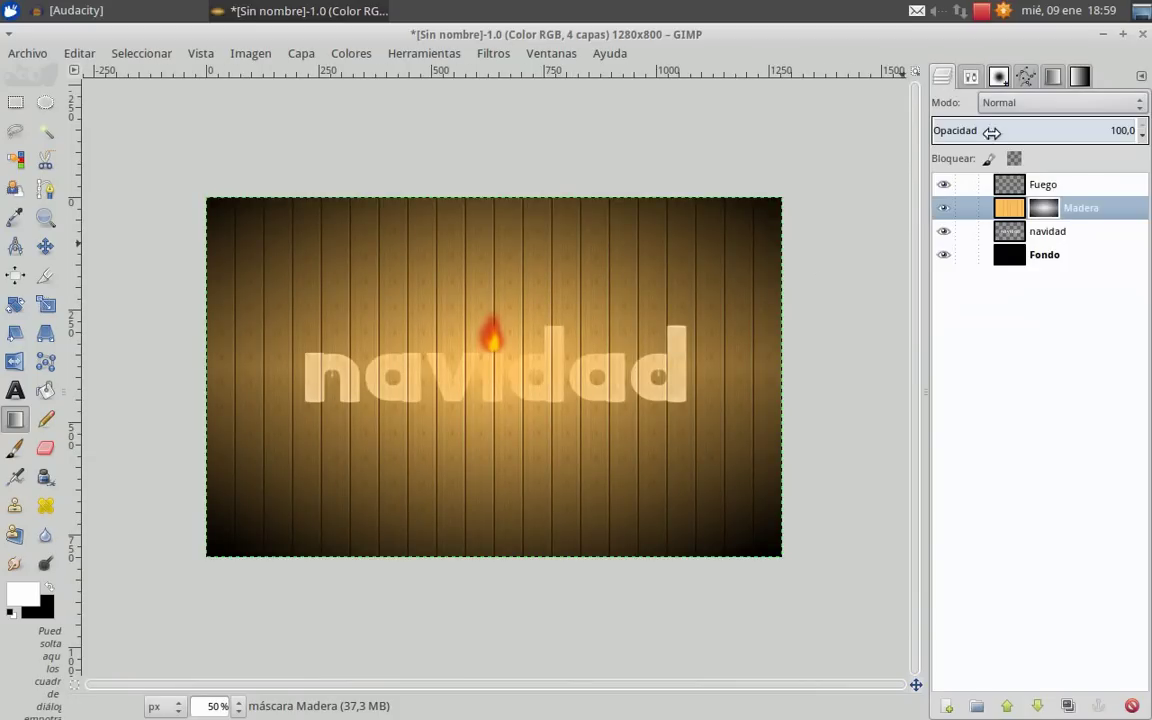
left_click_drag(1062, 206, 1052, 257)
right_click(1058, 232)
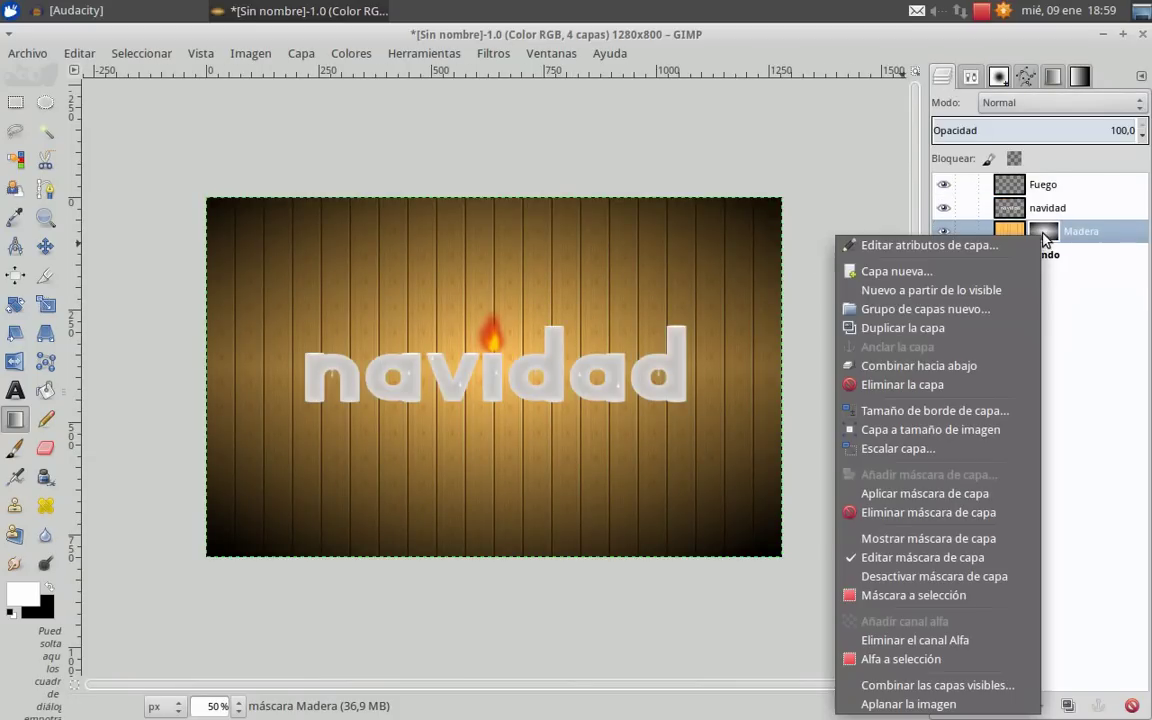
left_click(961, 497)
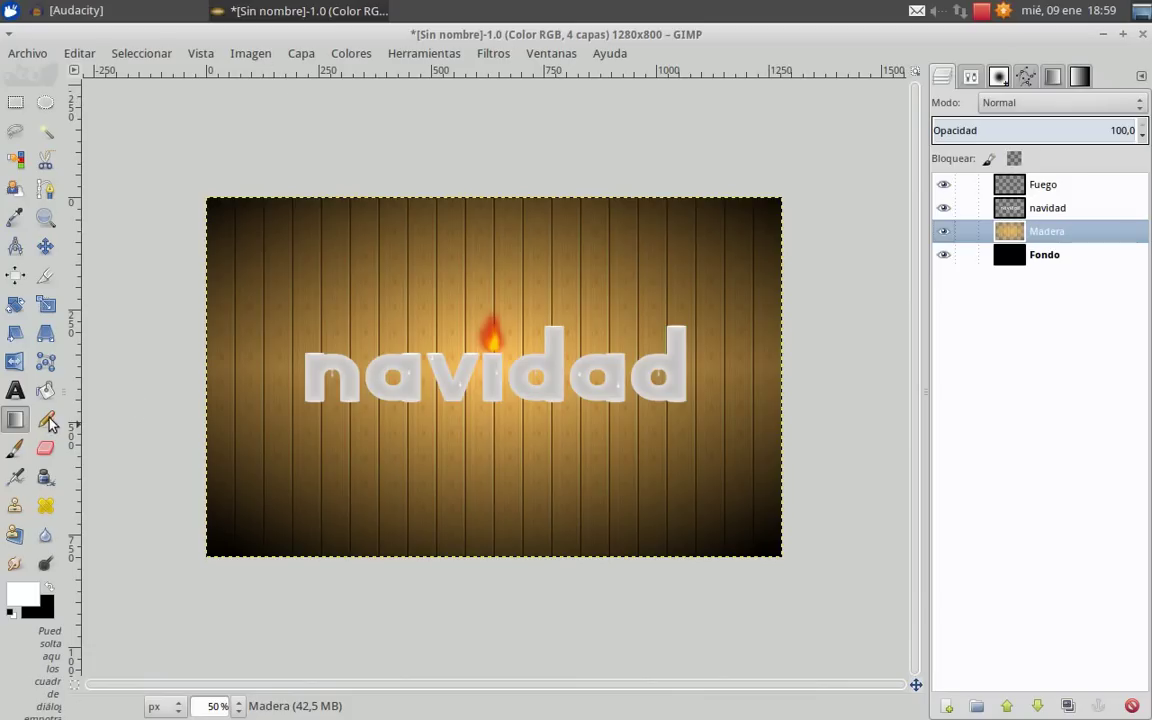
Step: Start a Perspective transform of the Madera layer, pulling both upper corners inward and down to about the height of the letter tops
left_click(45, 332)
left_click(454, 387)
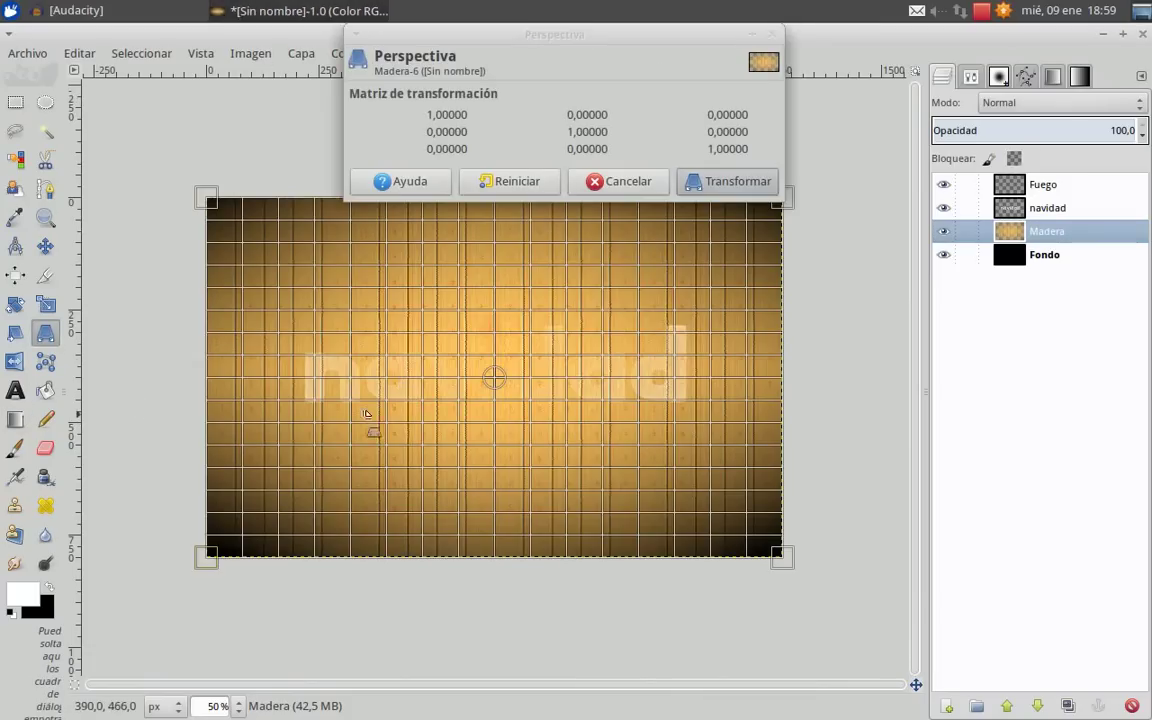
key("minus")
left_click_drag(352, 290, 408, 352)
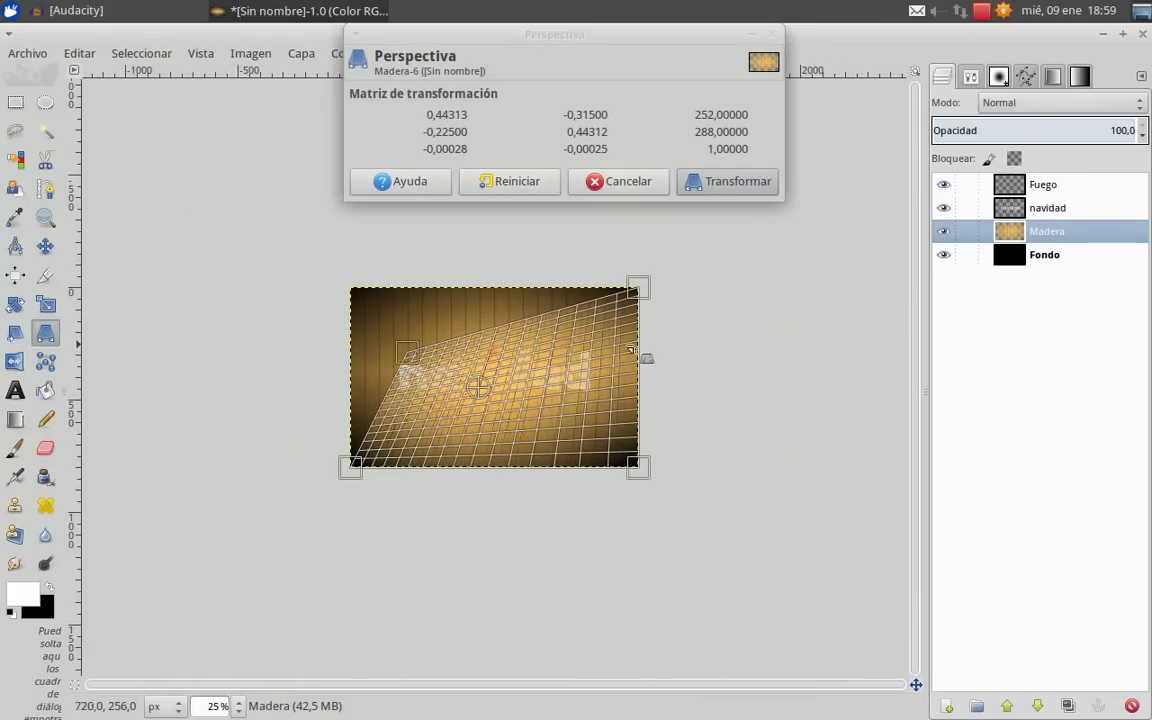
left_click_drag(633, 291, 585, 361)
key("plus")
key("plus")
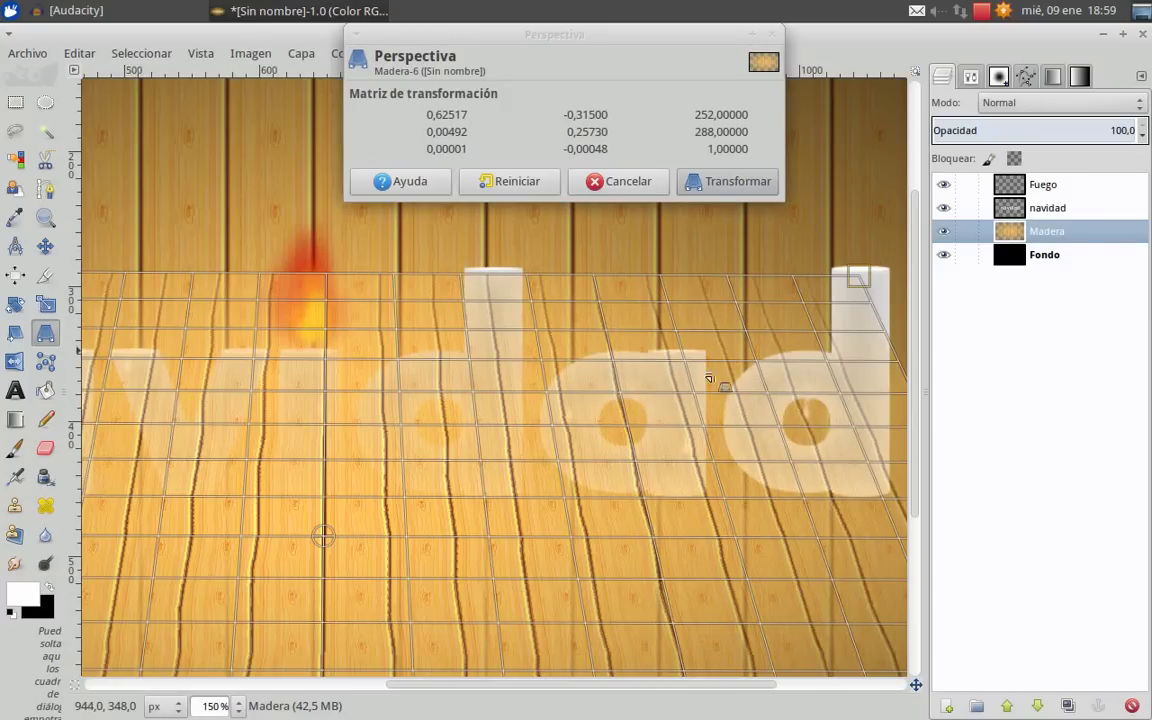
key("minus")
key("minus")
key("minus")
key("minus")
Step: Spread both lower corners of the perspective grid far outside the canvas and apply the transformation to form a wooden floor
left_click_drag(686, 497, 858, 496)
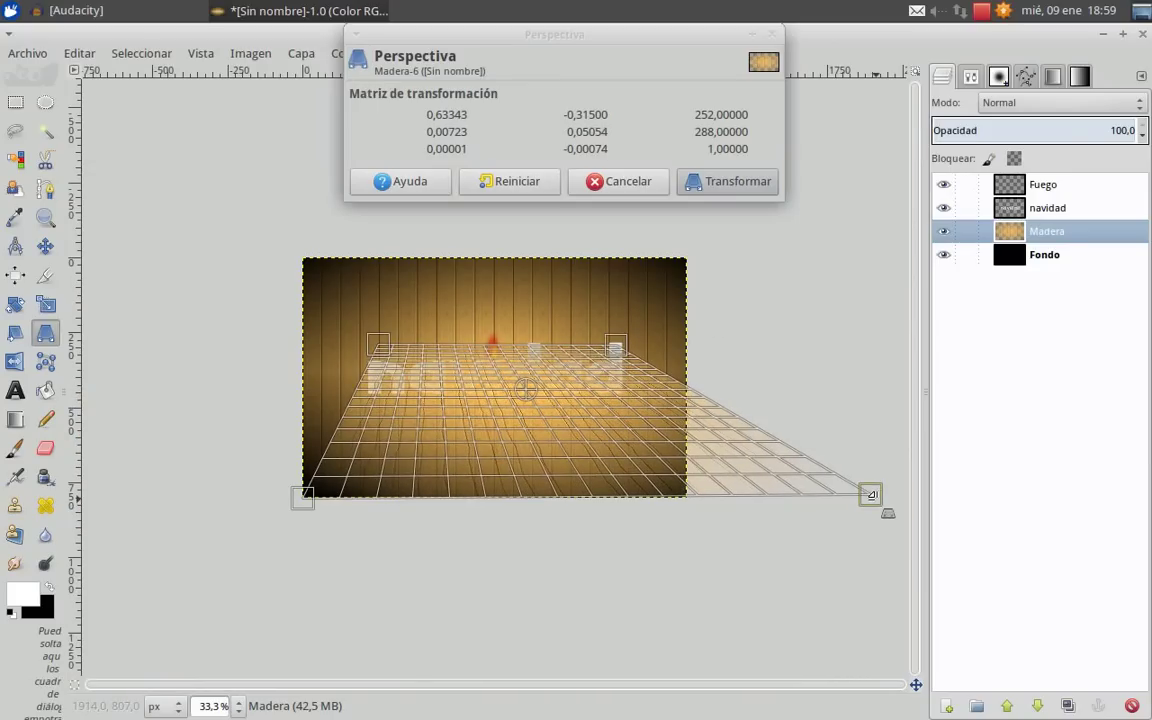
left_click_drag(298, 495, 101, 497)
left_click_drag(870, 494, 880, 501)
left_click(764, 186)
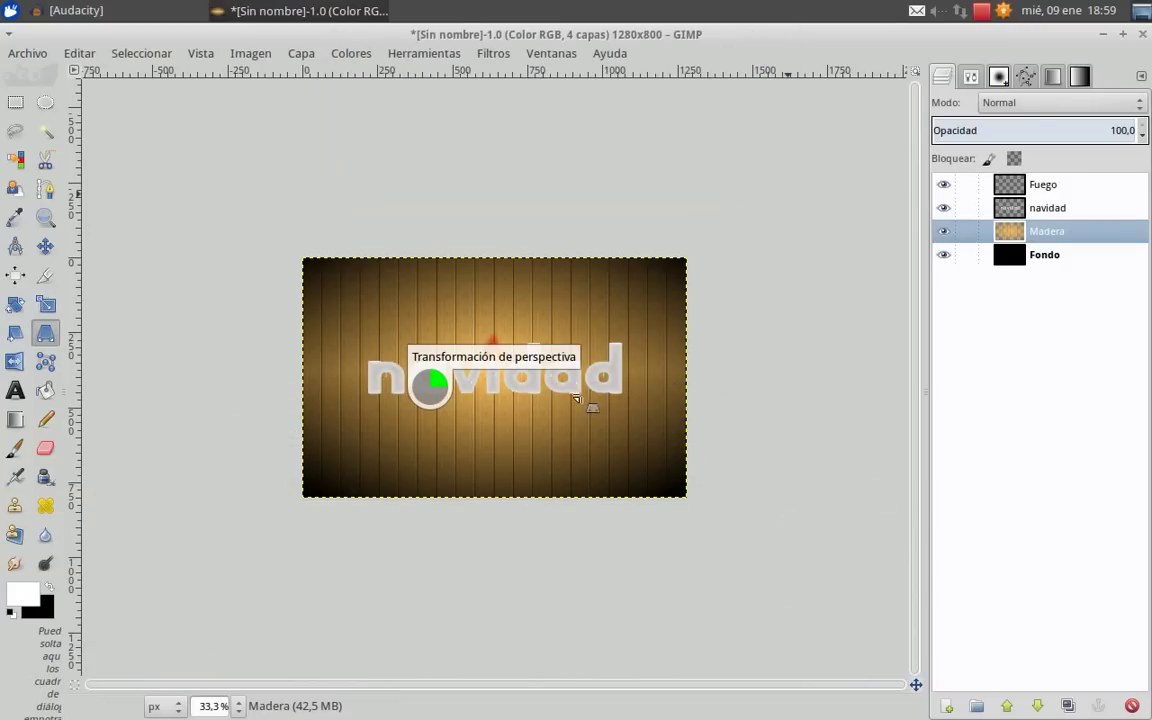
key("plus")
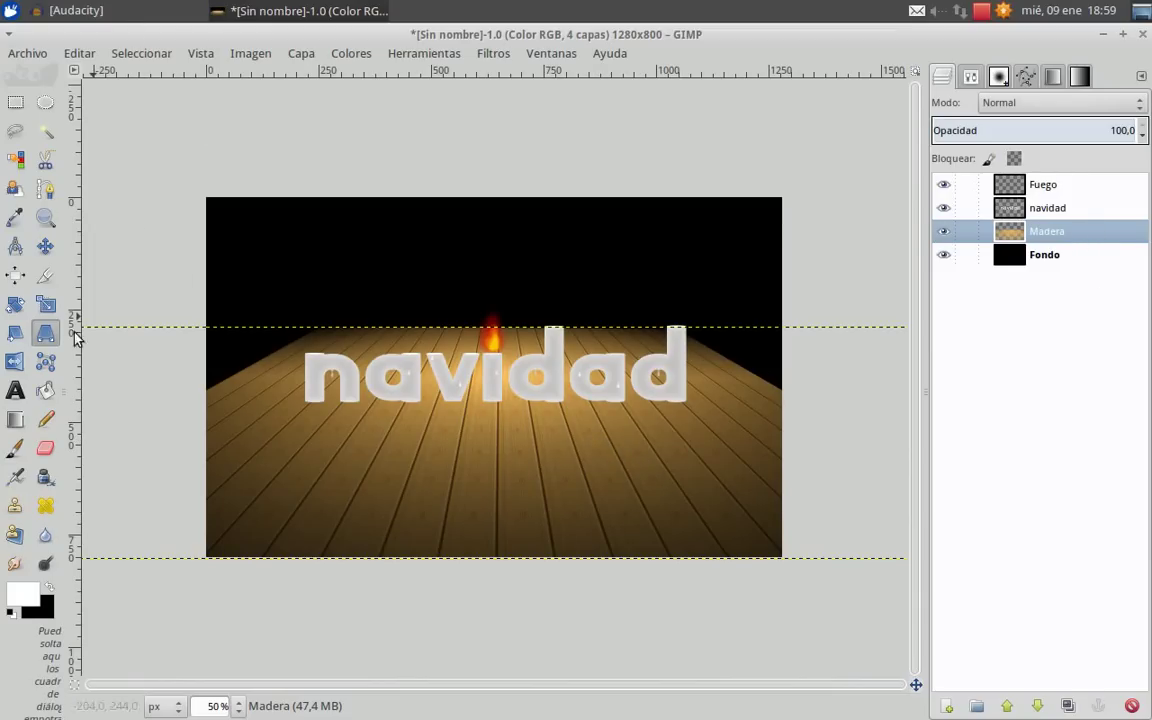
Step: Set up the Paintbrush with the 2. Hardness 025 brush, size 310,69 and black as the foreground colour
left_click(15, 450)
left_click(966, 77)
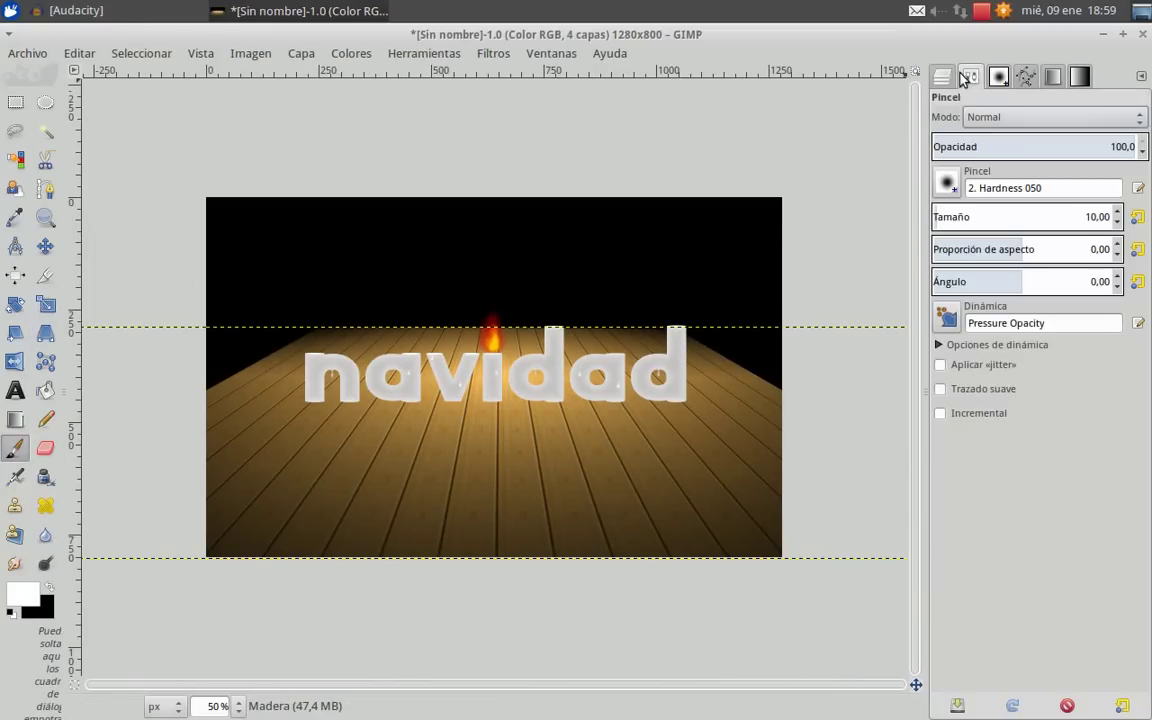
left_click(968, 188)
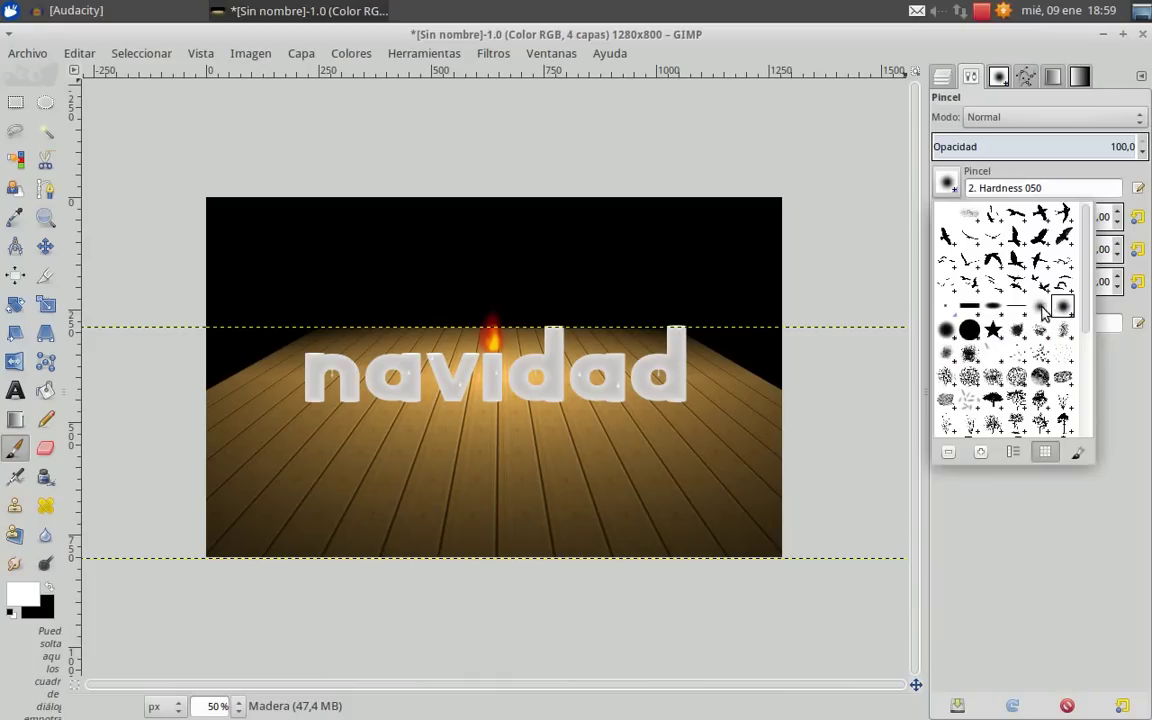
double_click(1042, 310)
left_click(968, 217)
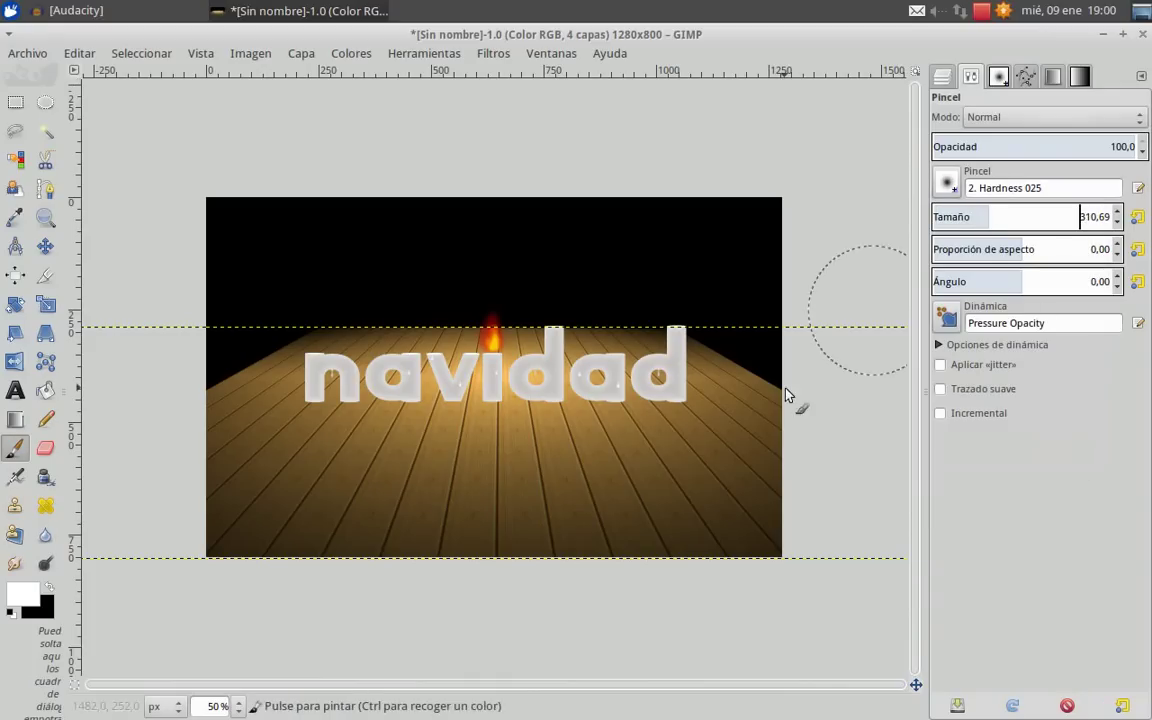
key("x")
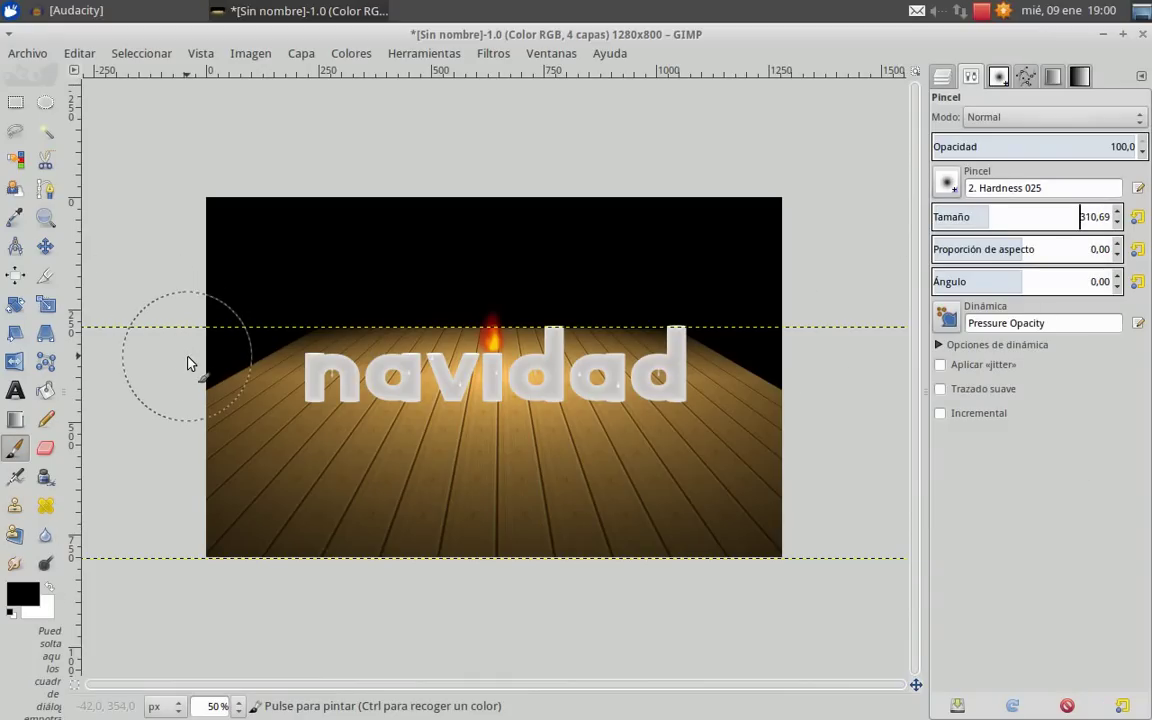
Step: Fade the wooden floor's far edge and upper sides into the background with soft black strokes and fit the Madera layer to the image size
left_click_drag(229, 332, 286, 306)
mouse_move(205, 352)
left_mouse_down()
mouse_move(309, 368)
mouse_move(774, 363)
mouse_move(756, 350)
left_mouse_up()
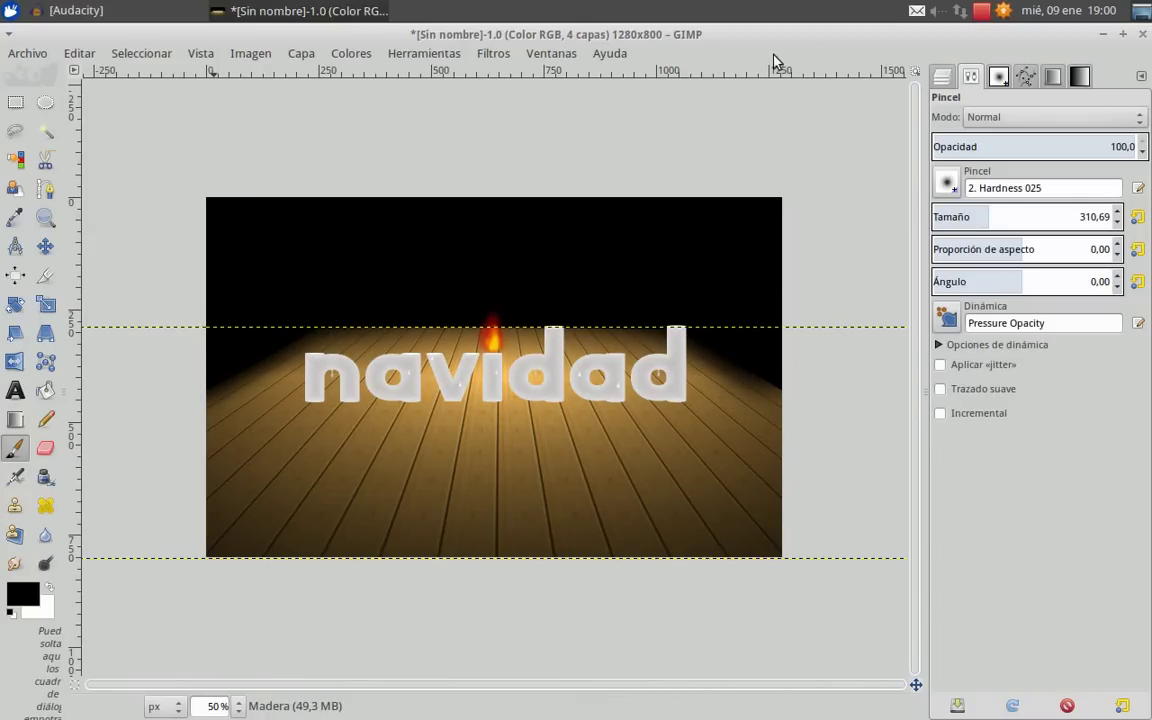
left_click(301, 53)
left_click(375, 311)
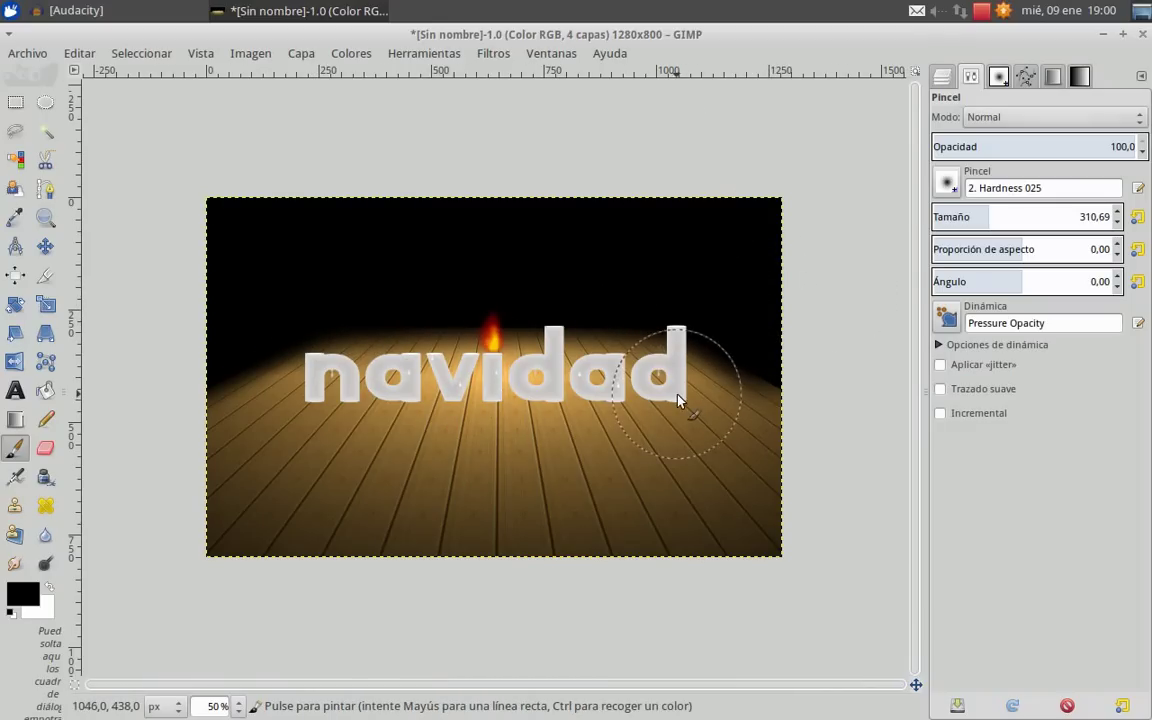
Step: Create a transparent 1280 x 800 px layer named Sombra directly above the Madera layer
scroll(637, 371, "up", 1, "ctrl")
left_click(950, 80)
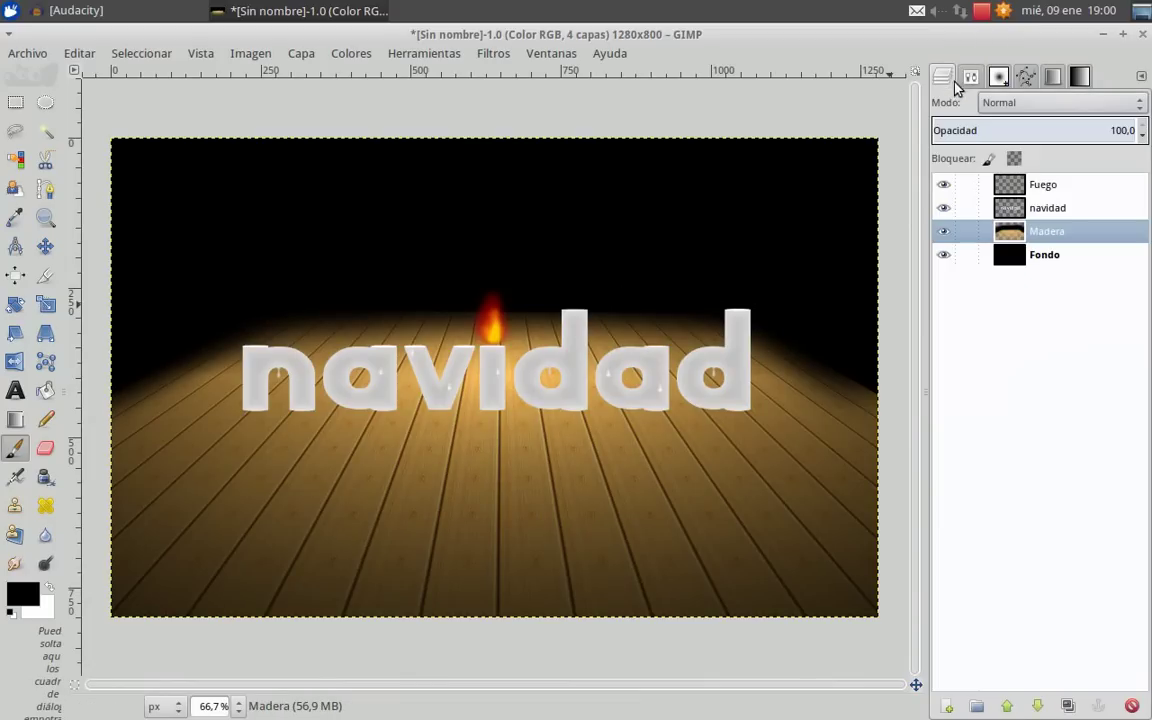
left_click(1036, 207)
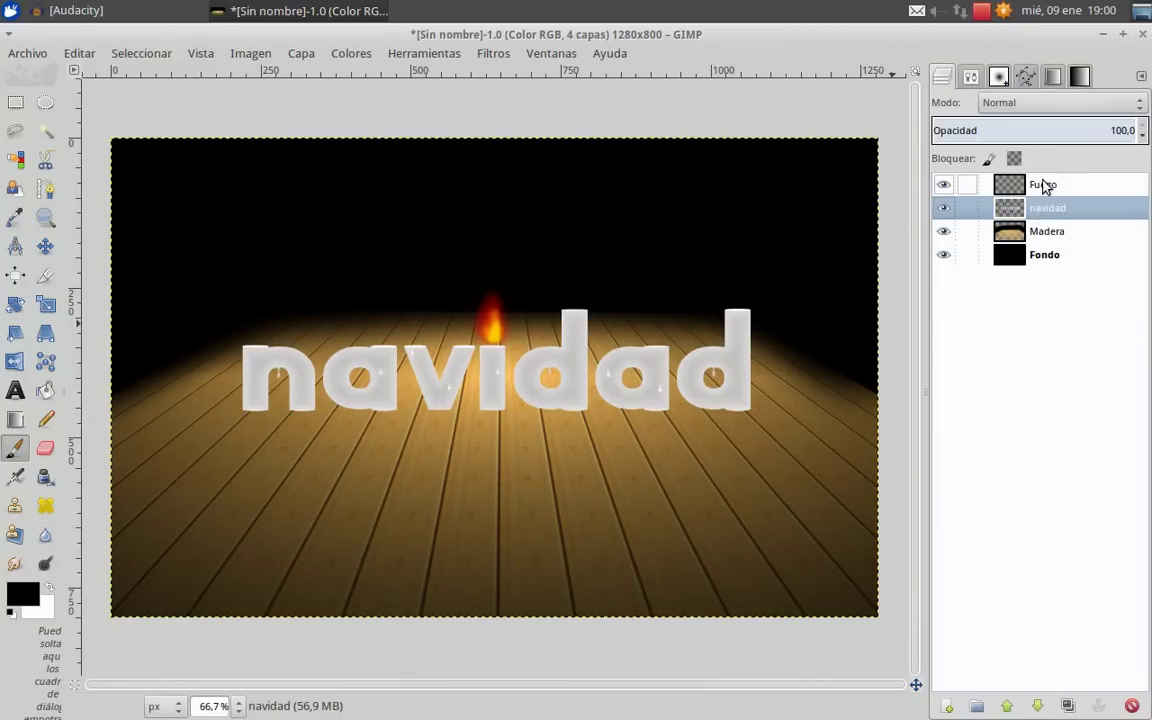
left_click(1040, 231)
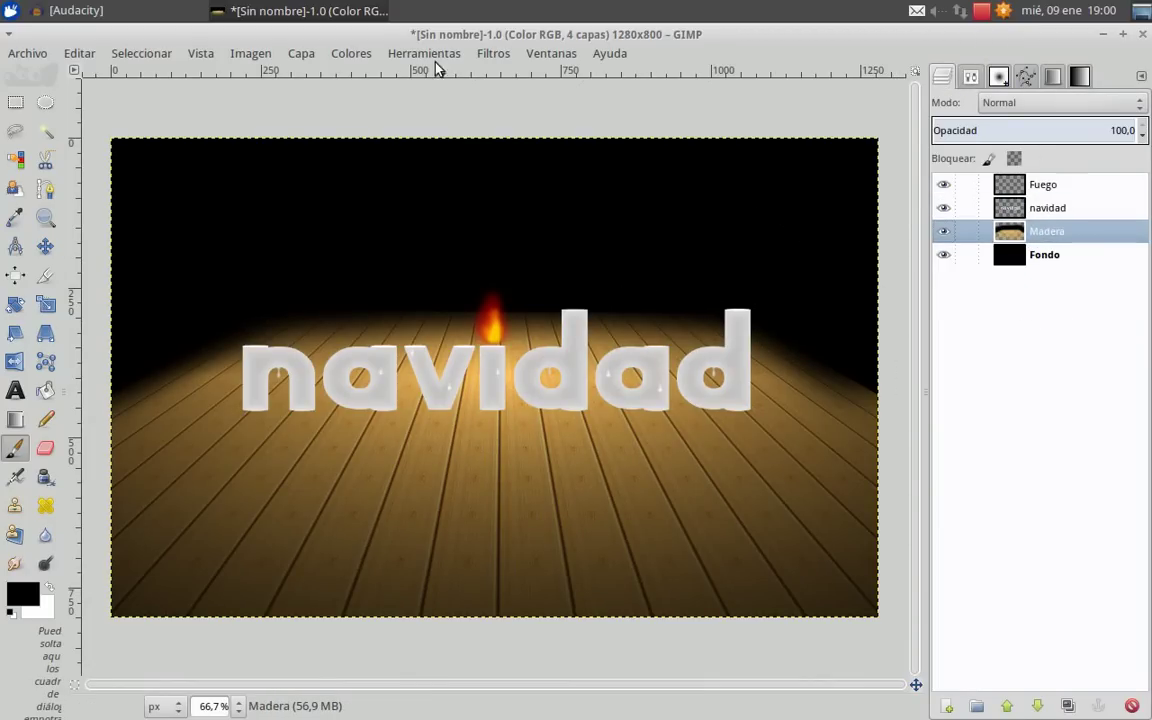
left_click(301, 53)
left_click(320, 75)
type("ombra")
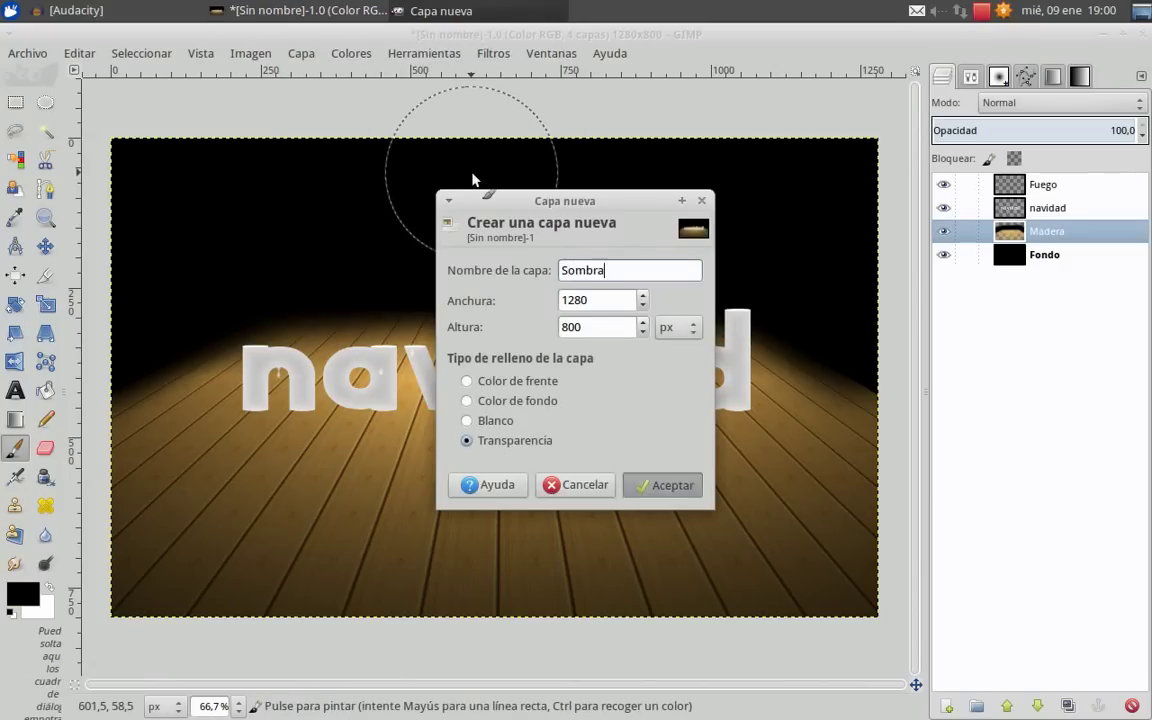
key("Return")
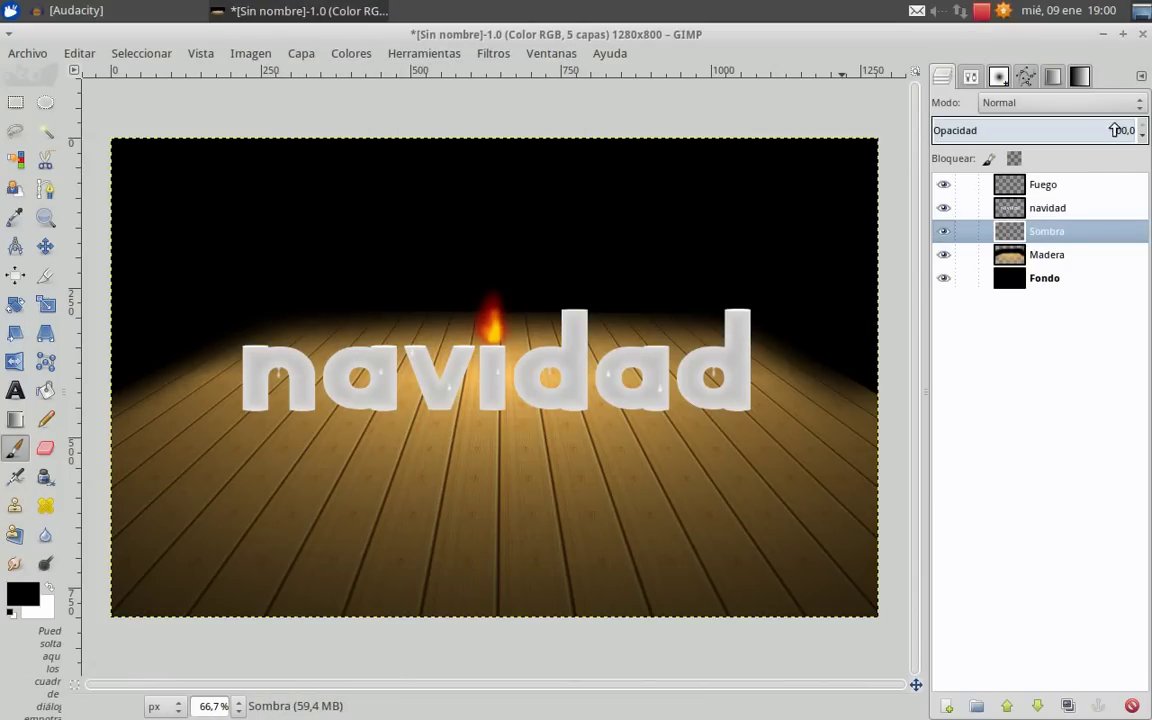
Step: Set the Sombra layer's opacity to 30
mouse_move(1126, 128)
left_mouse_down()
mouse_move(1112, 129)
mouse_move(1148, 132)
left_mouse_up()
type("30")
key("Return")
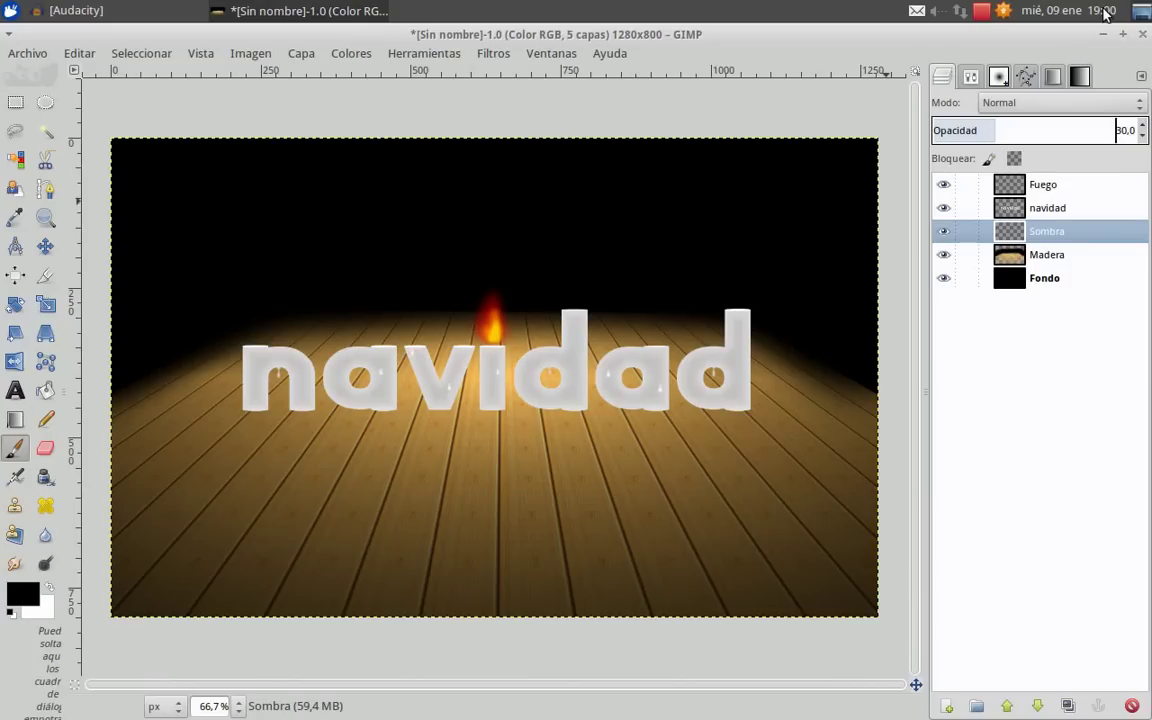
Step: Reduce the brush size to 25,98 and paint soft black contact shadows on the floor beneath every letter of navidad
left_click(972, 76)
left_click_drag(1006, 220, 933, 221)
scroll(712, 540, "up", 1, "ctrl")
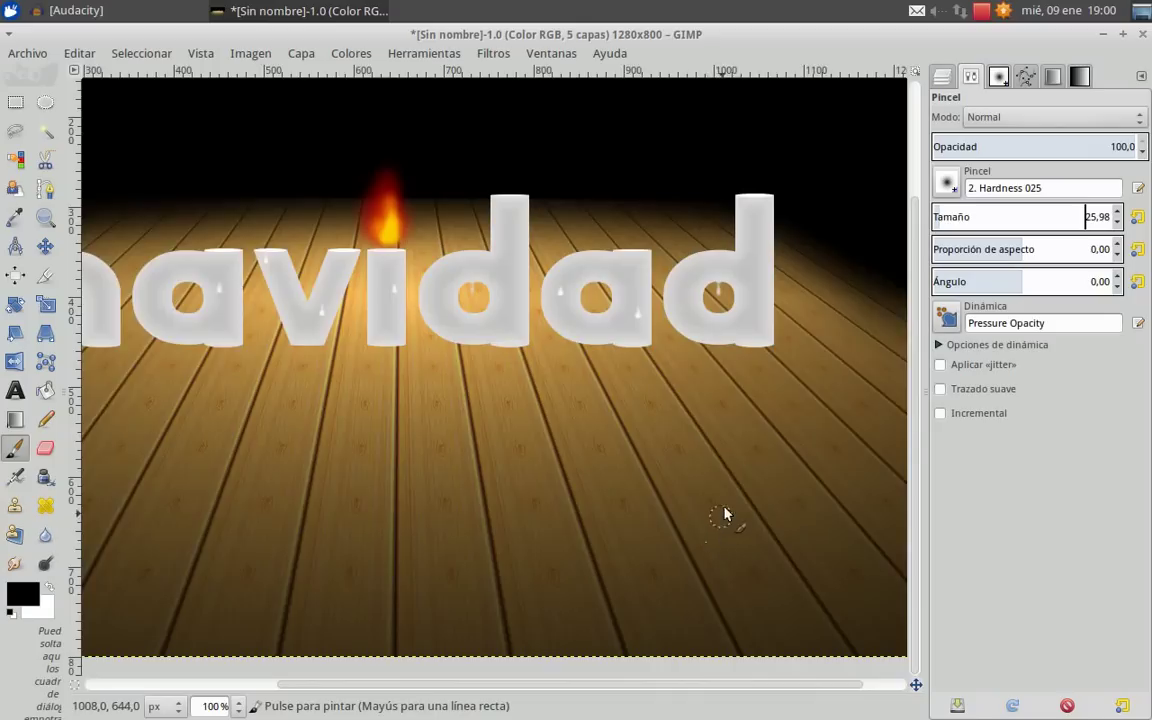
scroll(712, 480, "up", 1, "ctrl")
left_click_drag(735, 263, 820, 267)
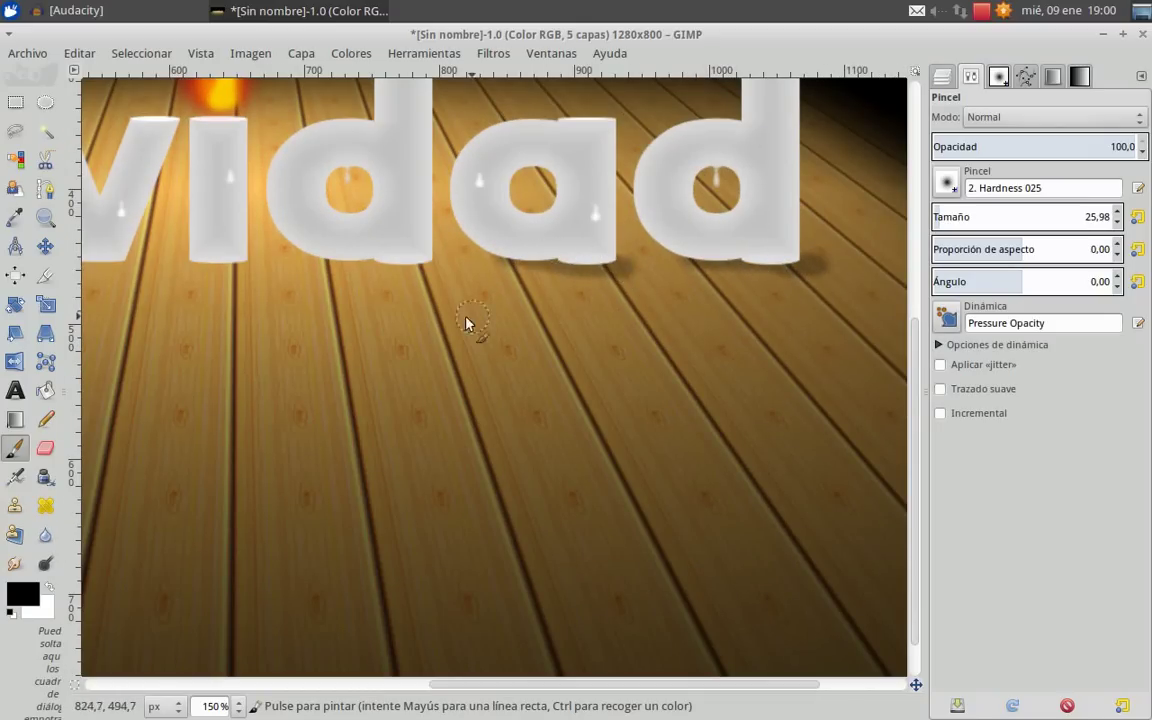
scroll(468, 321, "left", 3)
left_click_drag(496, 255, 610, 266)
left_click_drag(363, 263, 411, 265)
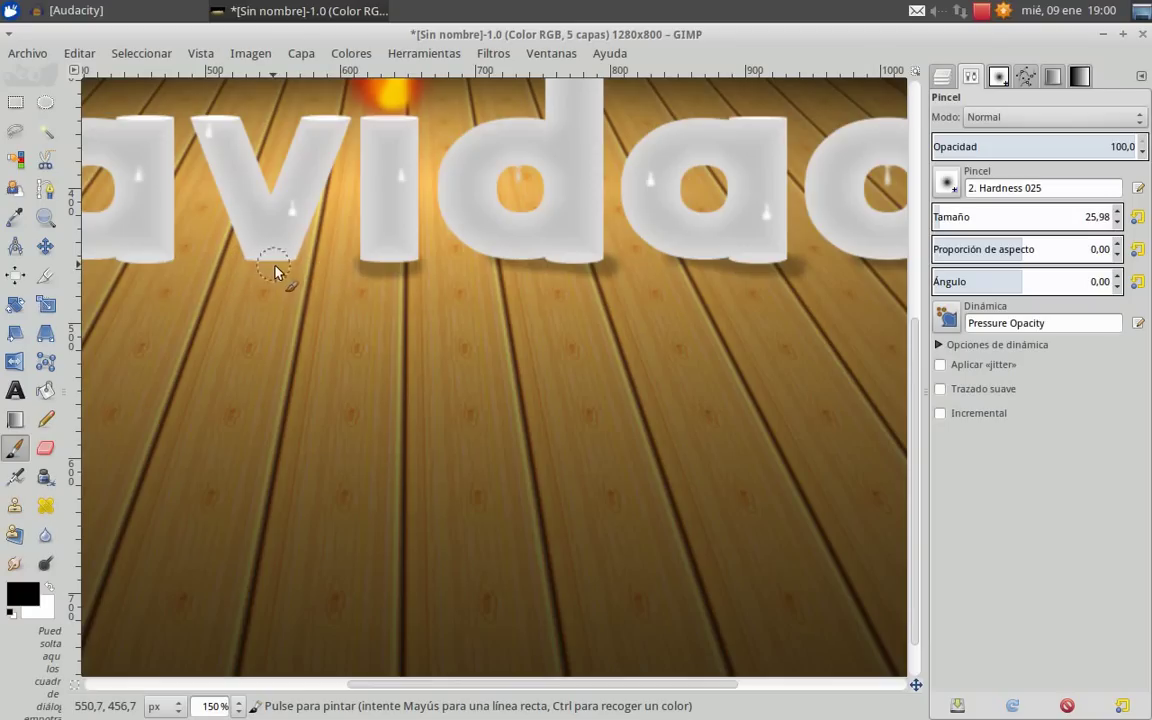
left_click_drag(217, 282, 436, 278)
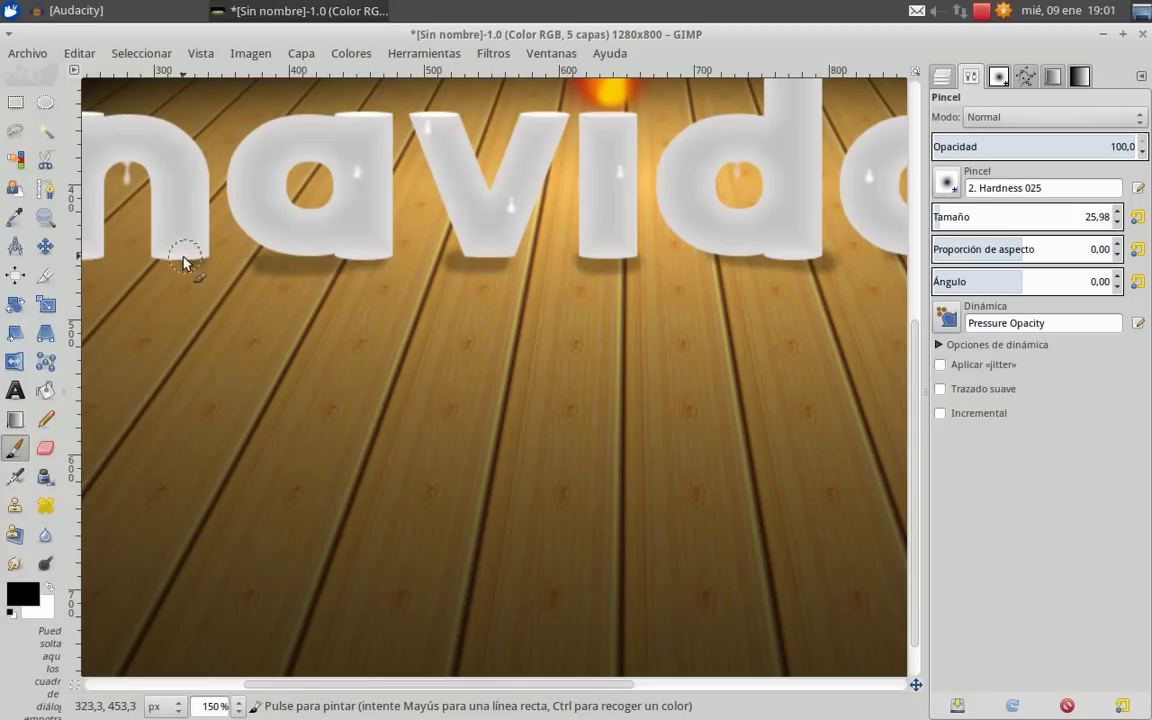
scroll(147, 262, "left", 8)
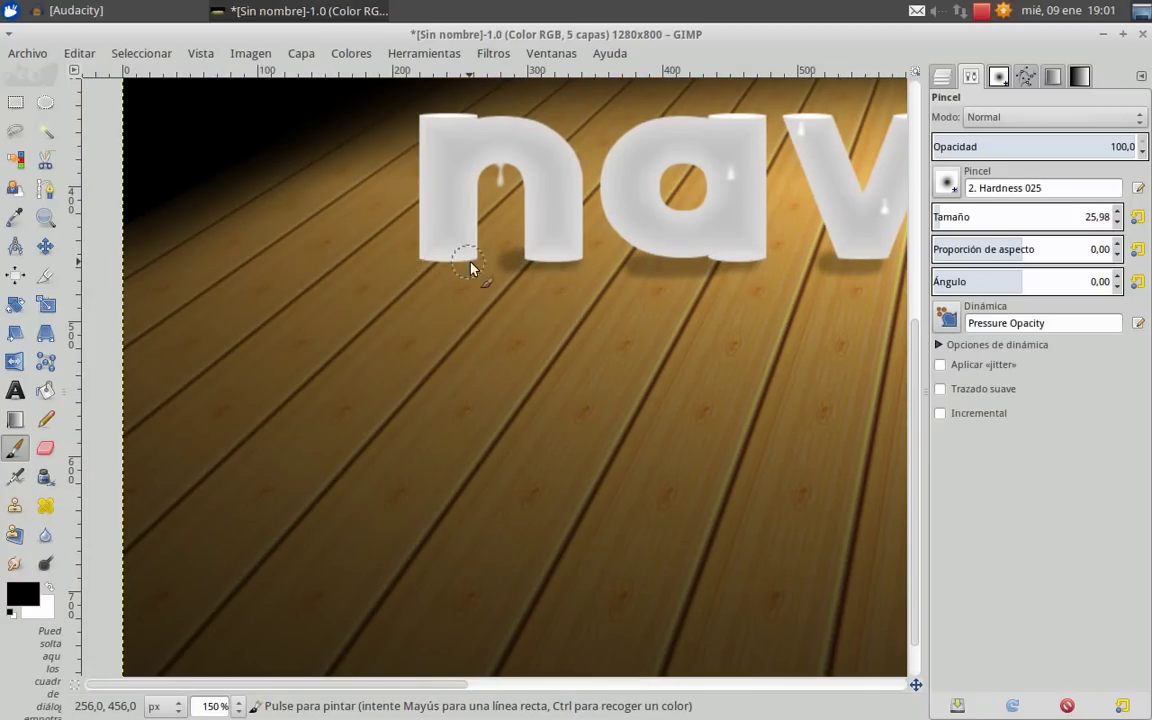
scroll(648, 285, "down", 3)
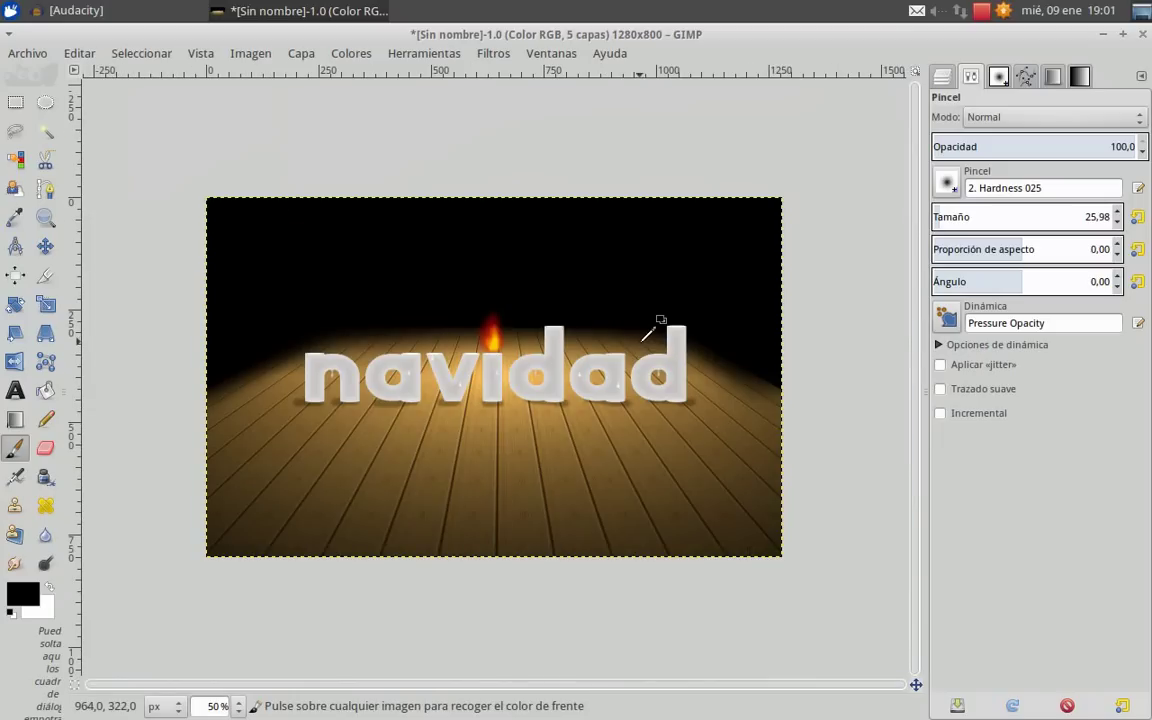
scroll(655, 300, "up", 1)
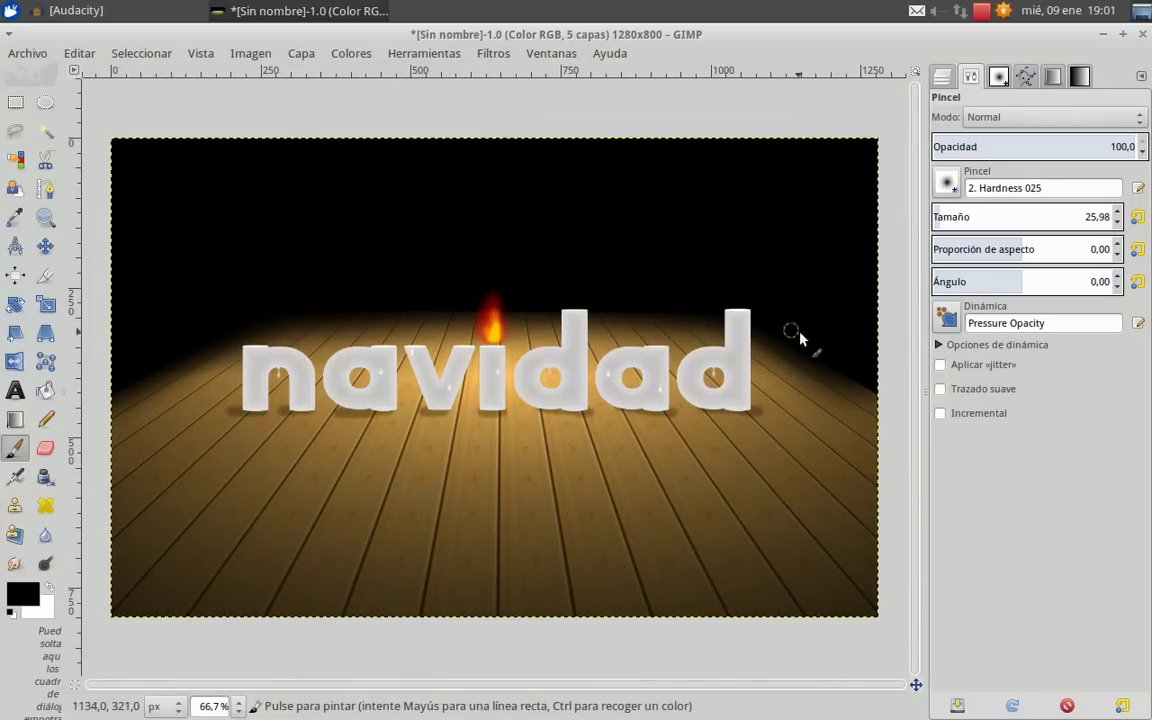